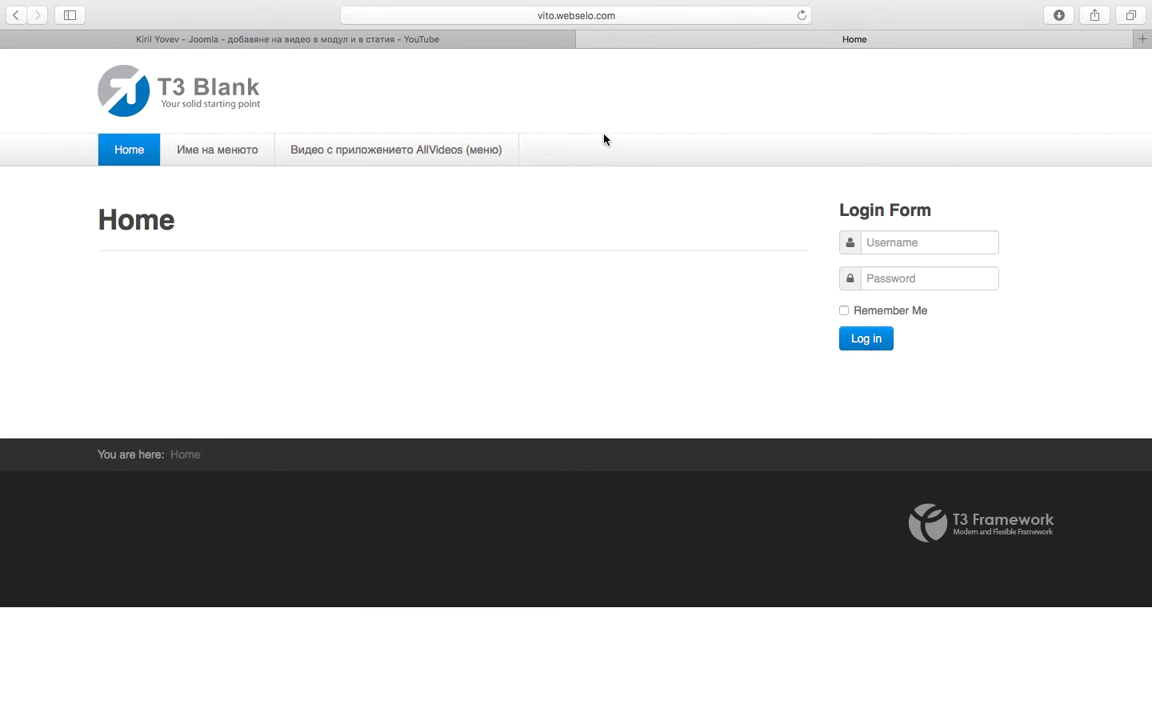
Open vito.webselo.com/administrator/ and log in to the Joomla administration
{"action": "left_click", "coordinate": [645, 13]}
{"action": "key", "text": "Right"}
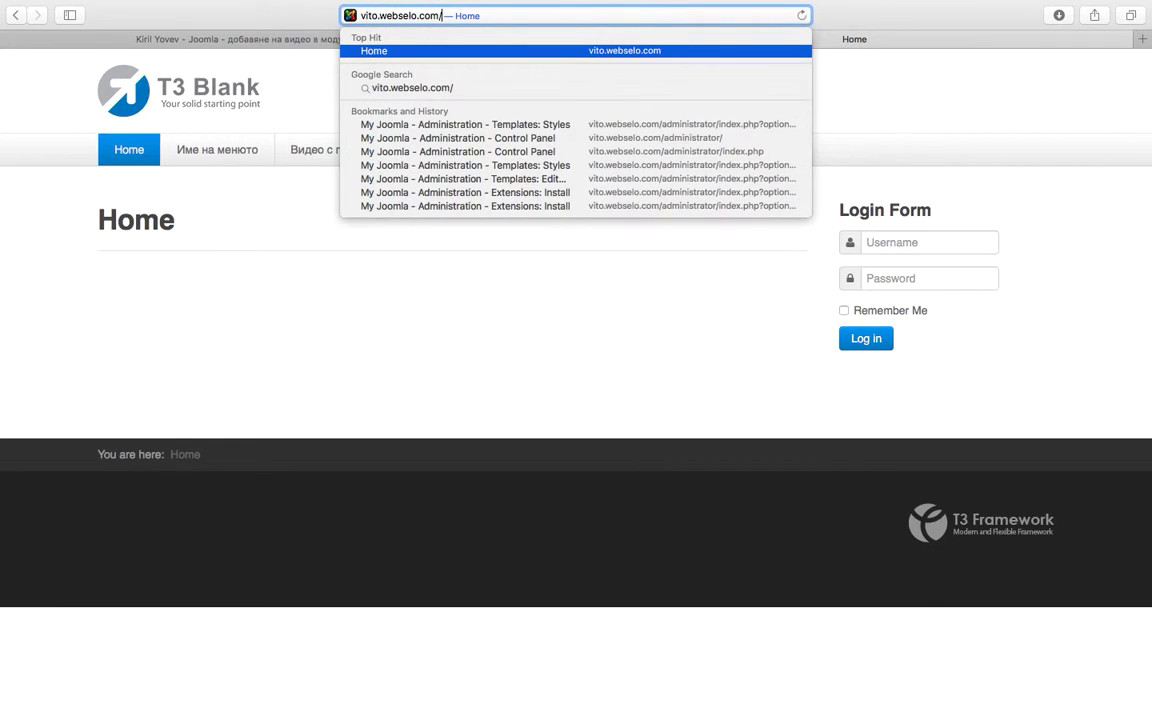
{"action": "type", "text": "administrator/"}
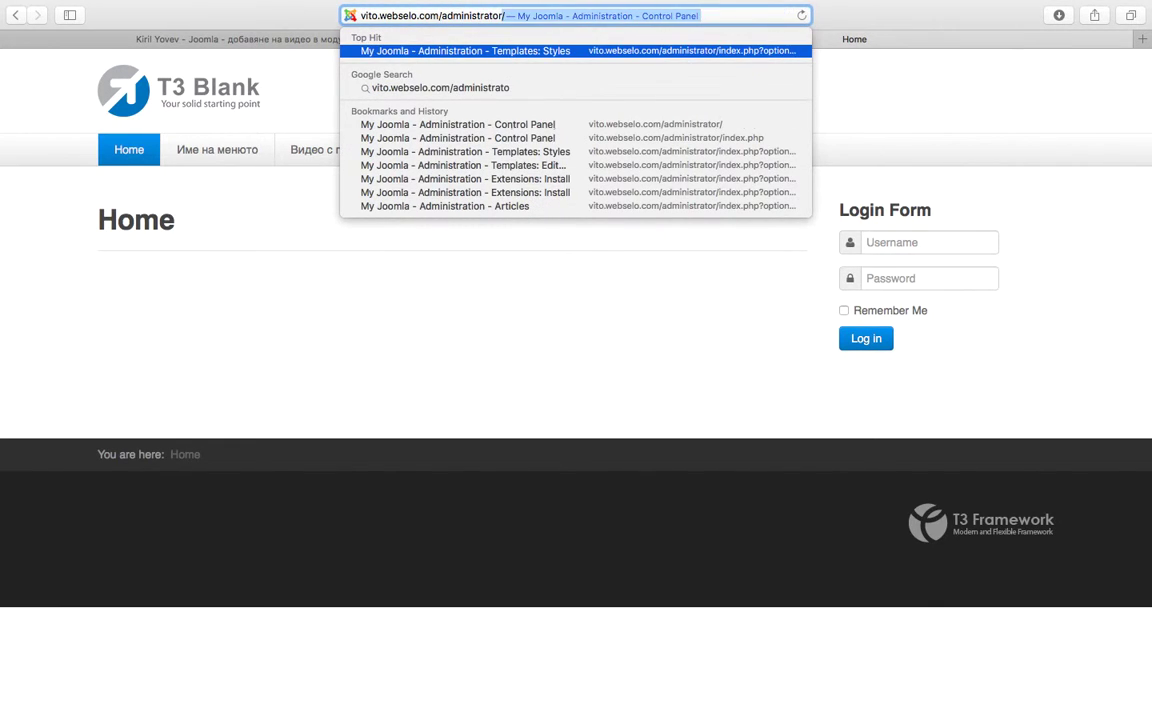
{"action": "key", "text": "Return"}
{"action": "left_click", "coordinate": [540, 318]}
{"action": "left_click", "coordinate": [560, 320]}
{"action": "key", "text": "Return"}
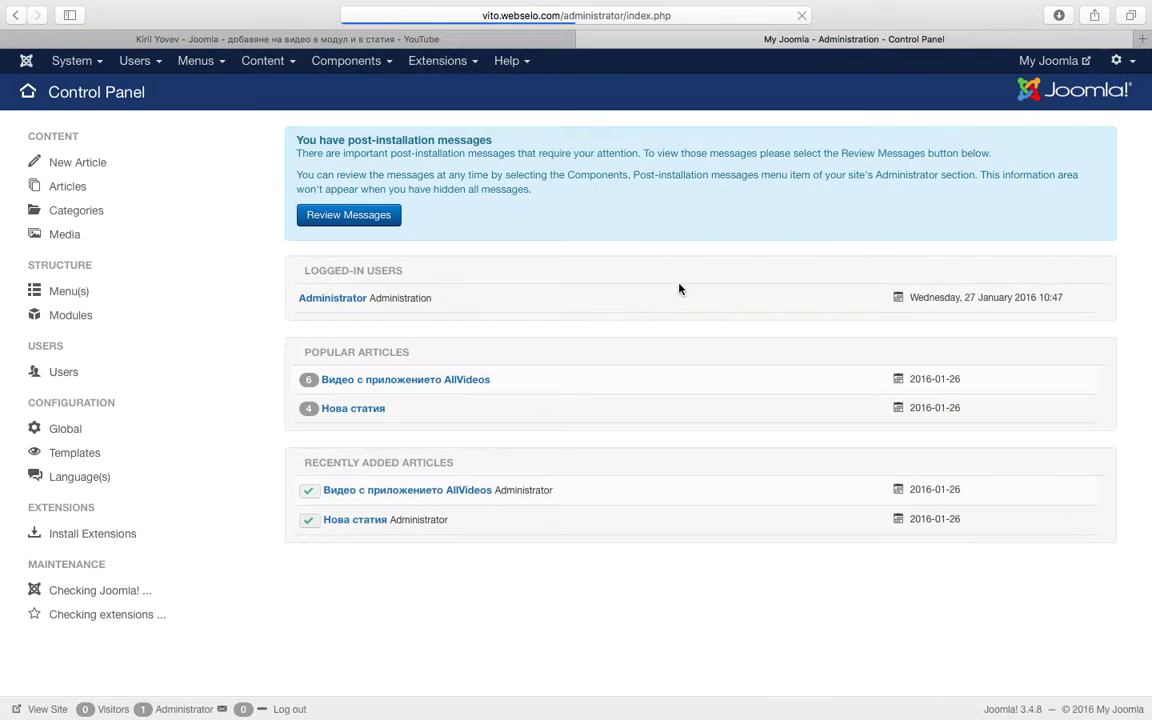
Open the public site in its own tab and start a new site module of type Custom HTML in the administration
{"action": "left_click", "coordinate": [1052, 60]}
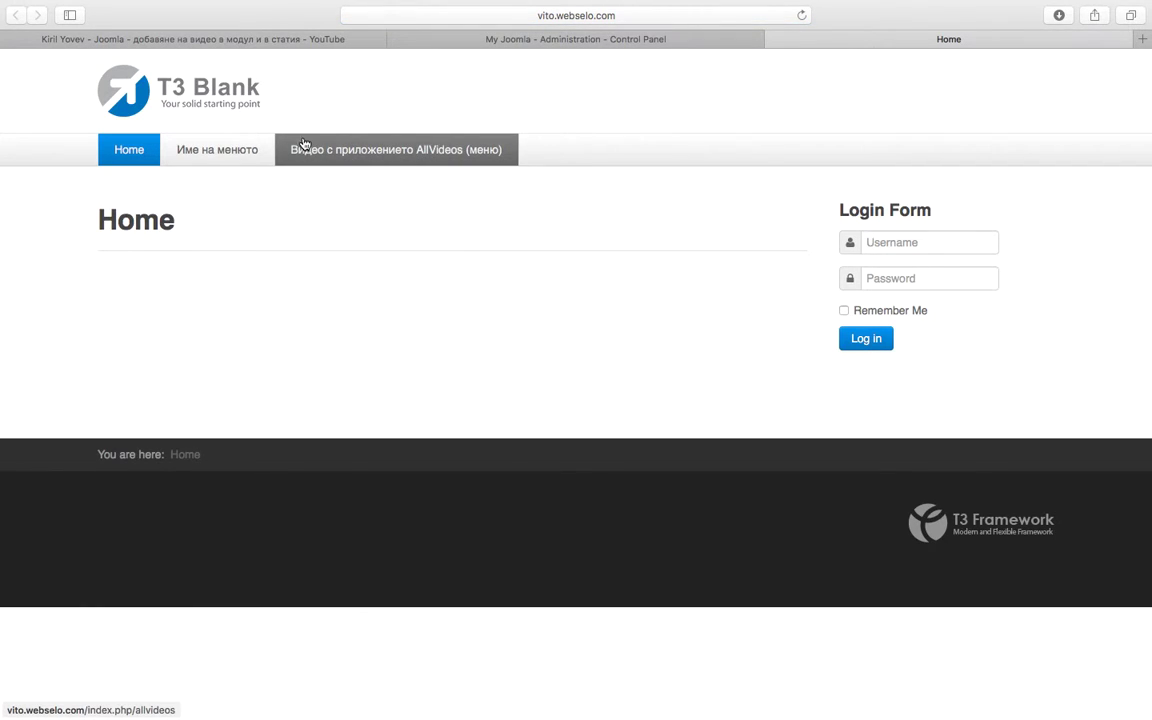
{"action": "left_click", "coordinate": [493, 39]}
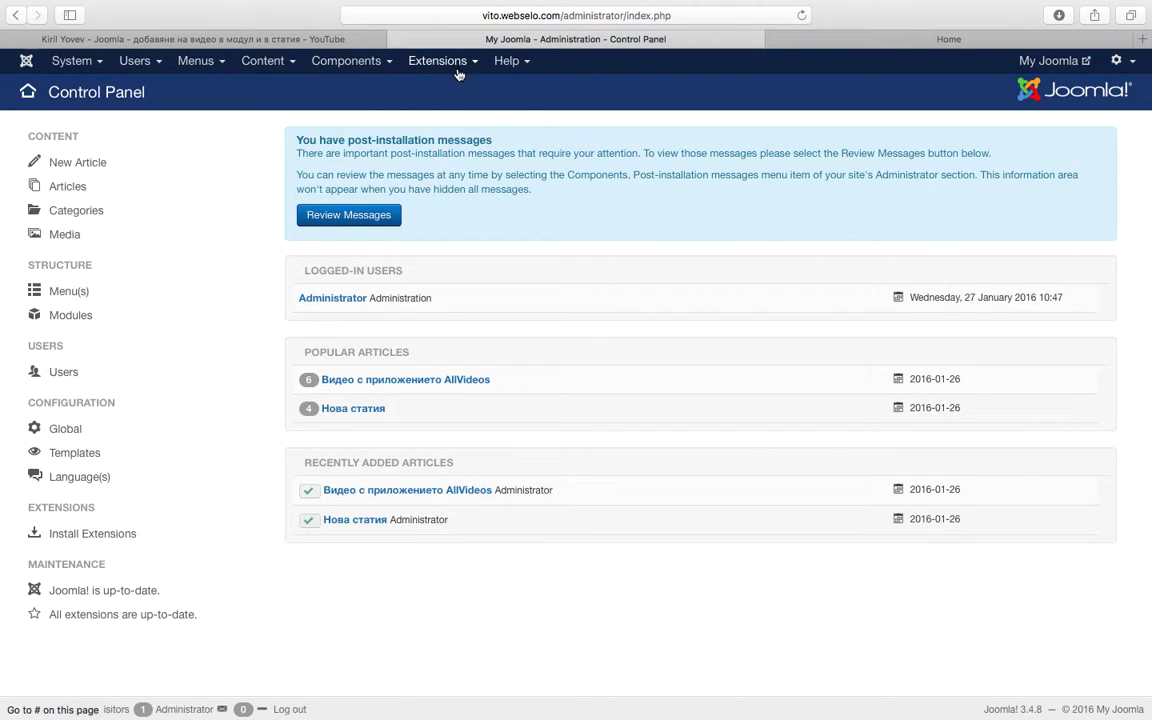
{"action": "left_click", "coordinate": [428, 70]}
{"action": "left_click", "coordinate": [437, 122]}
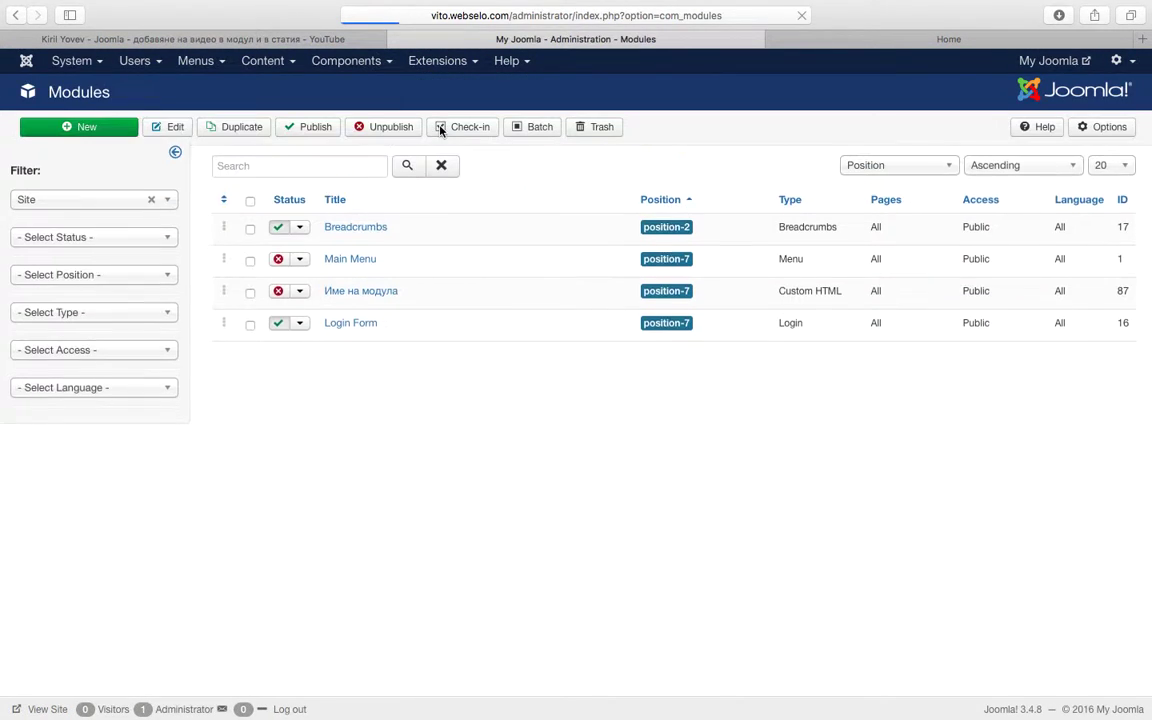
{"action": "left_click", "coordinate": [69, 127]}
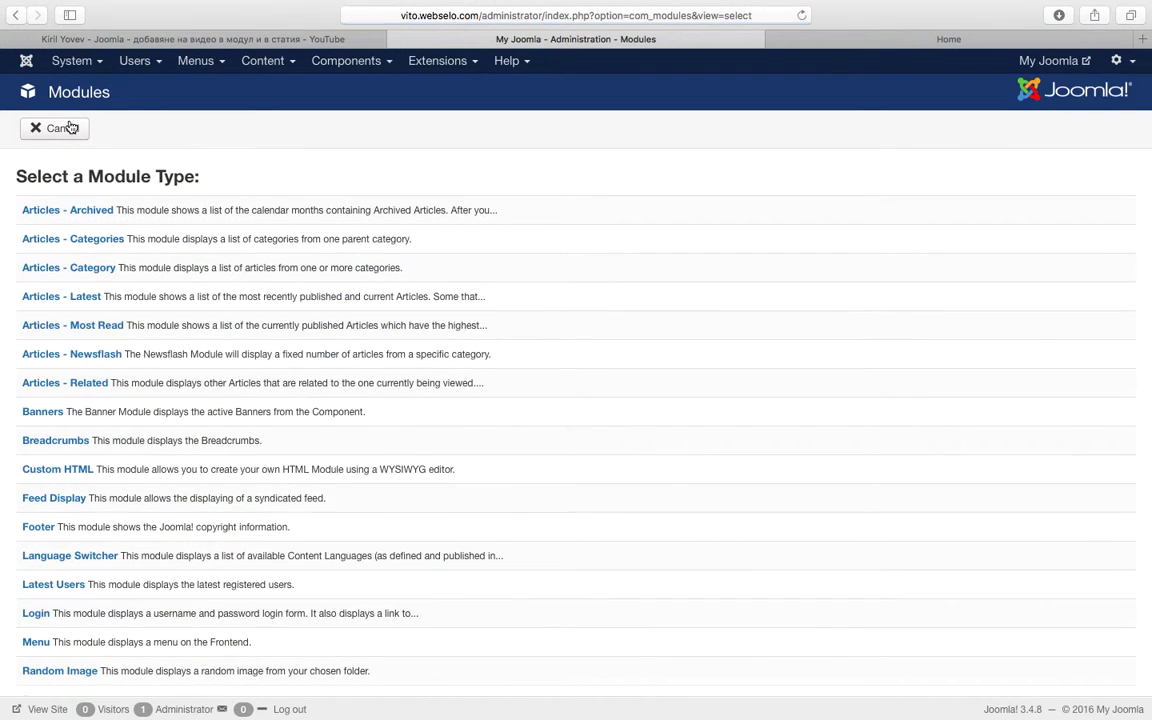
{"action": "scroll", "coordinate": [383, 349], "scroll_direction": "down", "scroll_amount": 2}
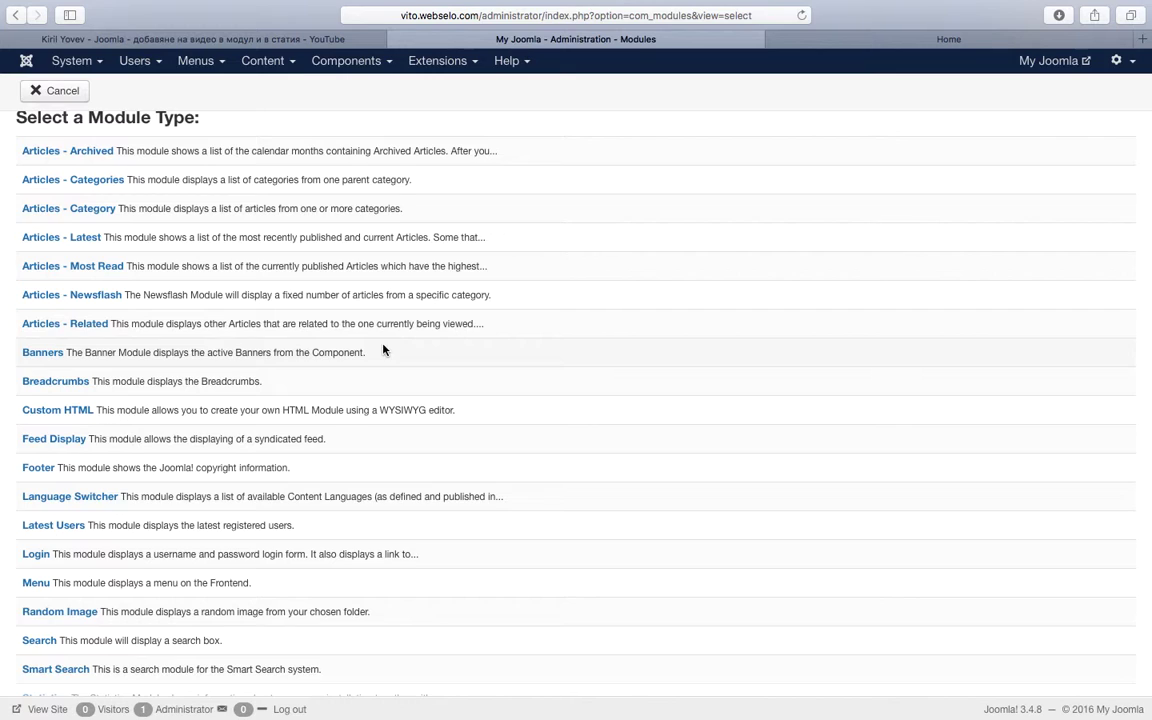
{"action": "left_click", "coordinate": [58, 412]}
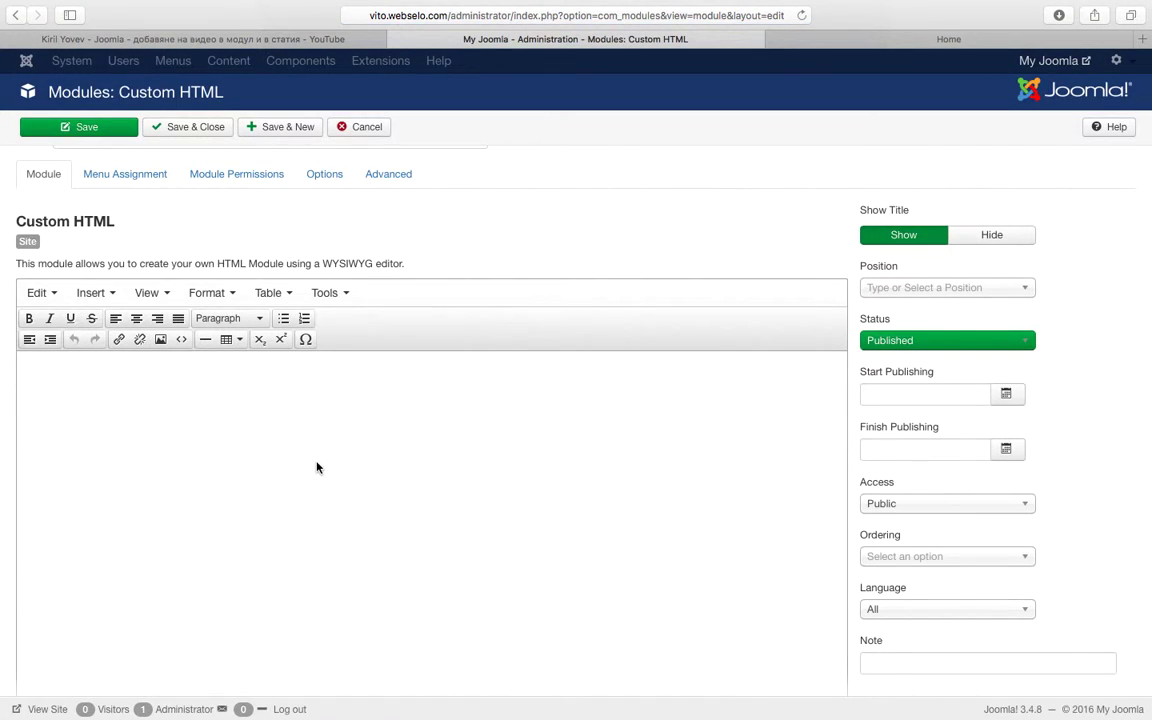
Open youtube.com in a new tab, open the video "Dane Cook on Cheating" and pause it
{"action": "key", "text": "super+t"}
{"action": "type", "text": "youtube.com"}
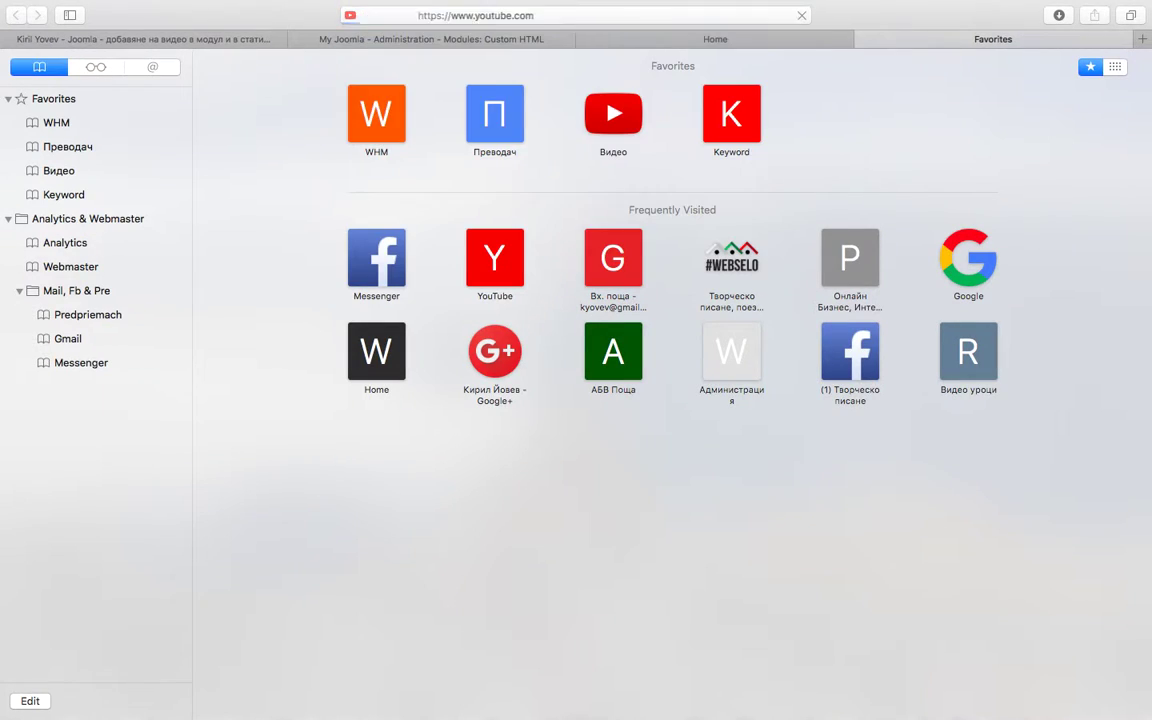
{"action": "key", "text": "Return"}
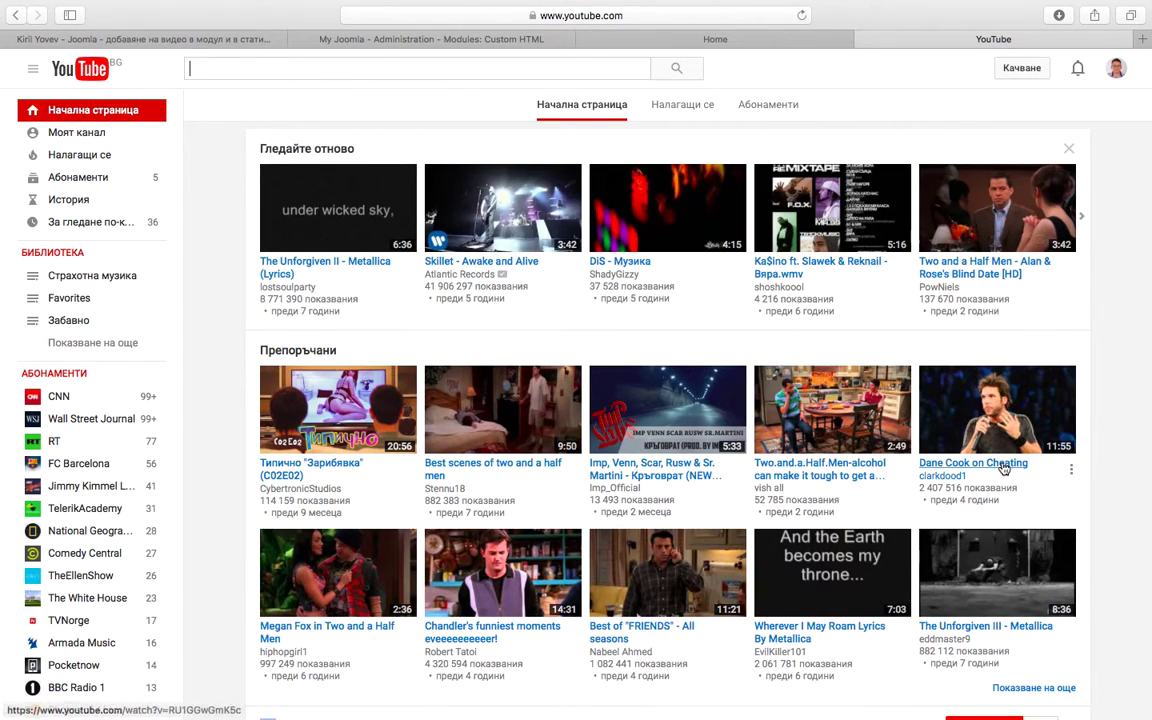
{"action": "left_click", "coordinate": [1004, 466]}
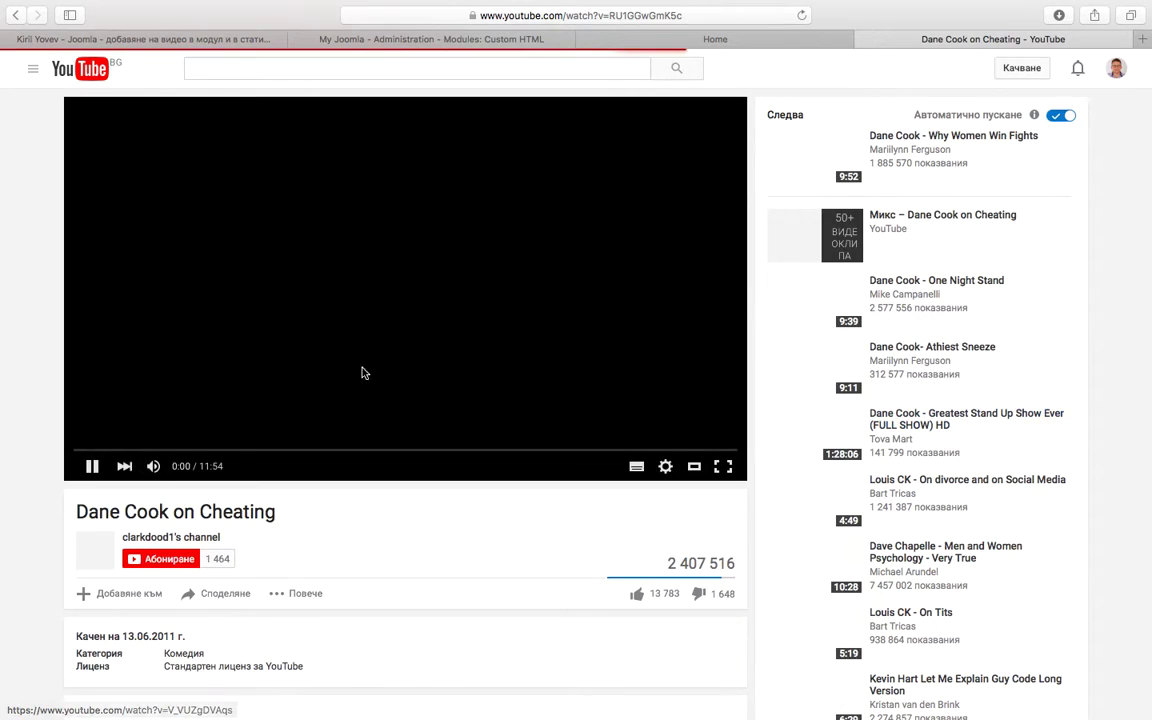
{"action": "left_click", "coordinate": [420, 270]}
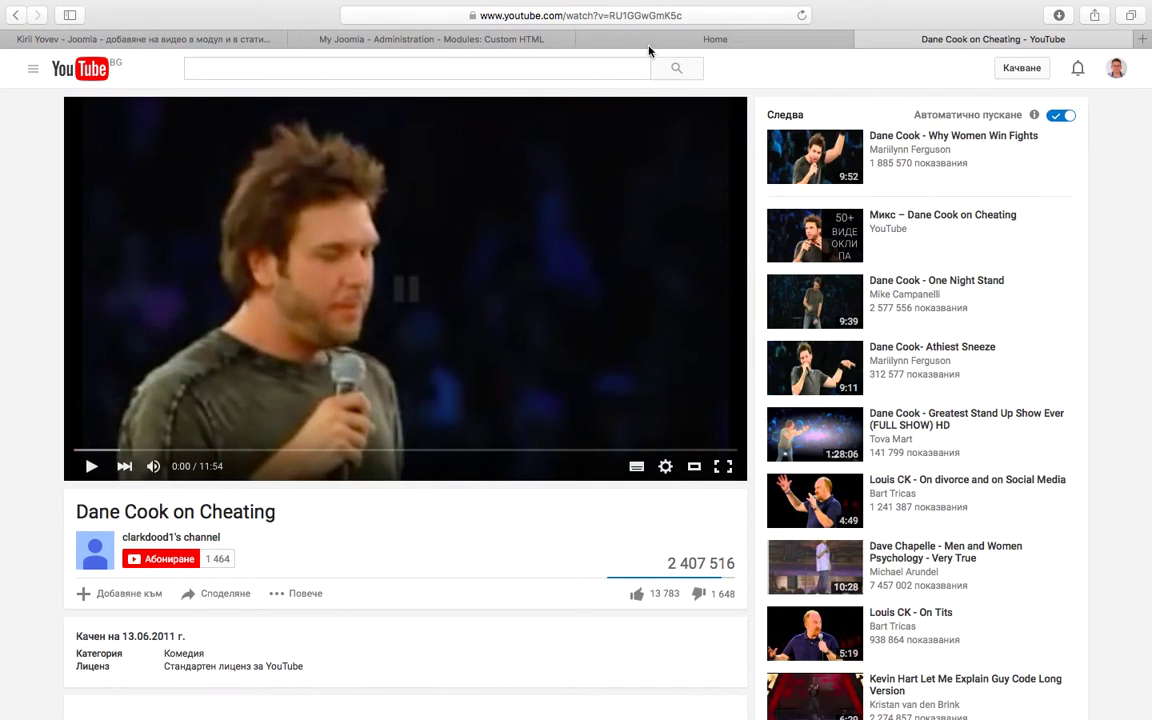
Copy the video ID that follows "v=" in the YouTube video's address
{"action": "left_click", "coordinate": [575, 15]}
{"action": "double_click", "coordinate": [562, 15]}
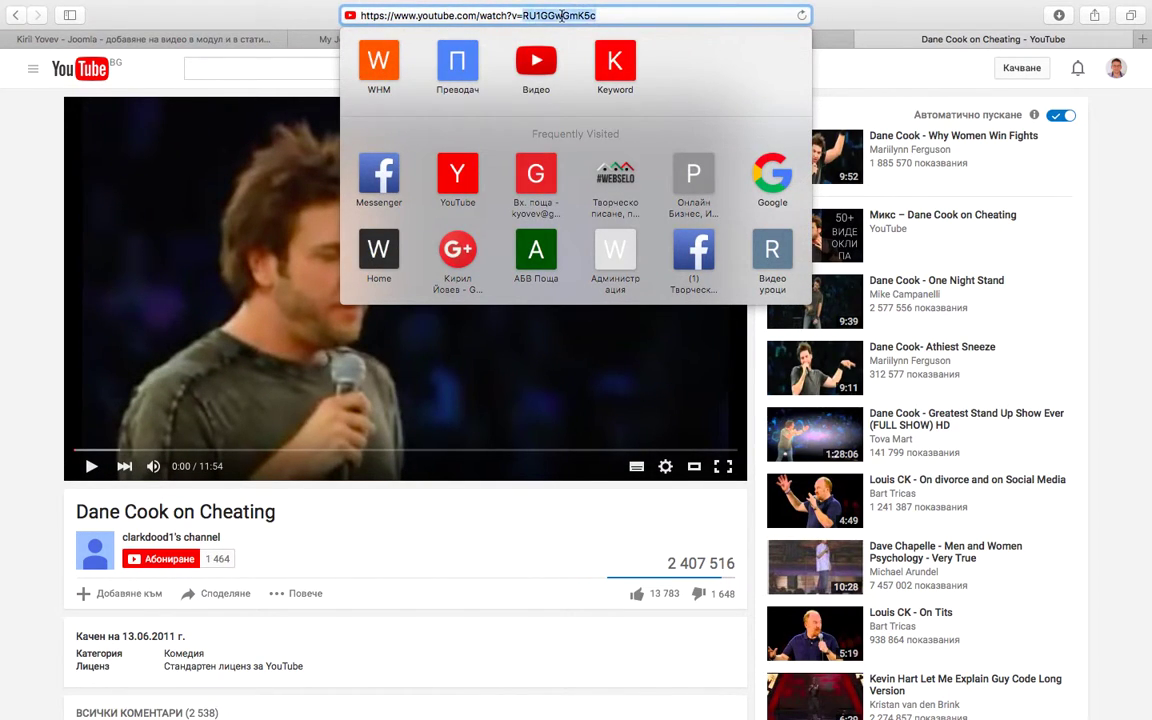
{"action": "left_click_drag", "start_coordinate": [516, 15], "coordinate": [557, 17]}
{"action": "right_click", "coordinate": [557, 17]}
{"action": "left_click", "coordinate": [560, 76]}
{"action": "left_click", "coordinate": [841, 82]}
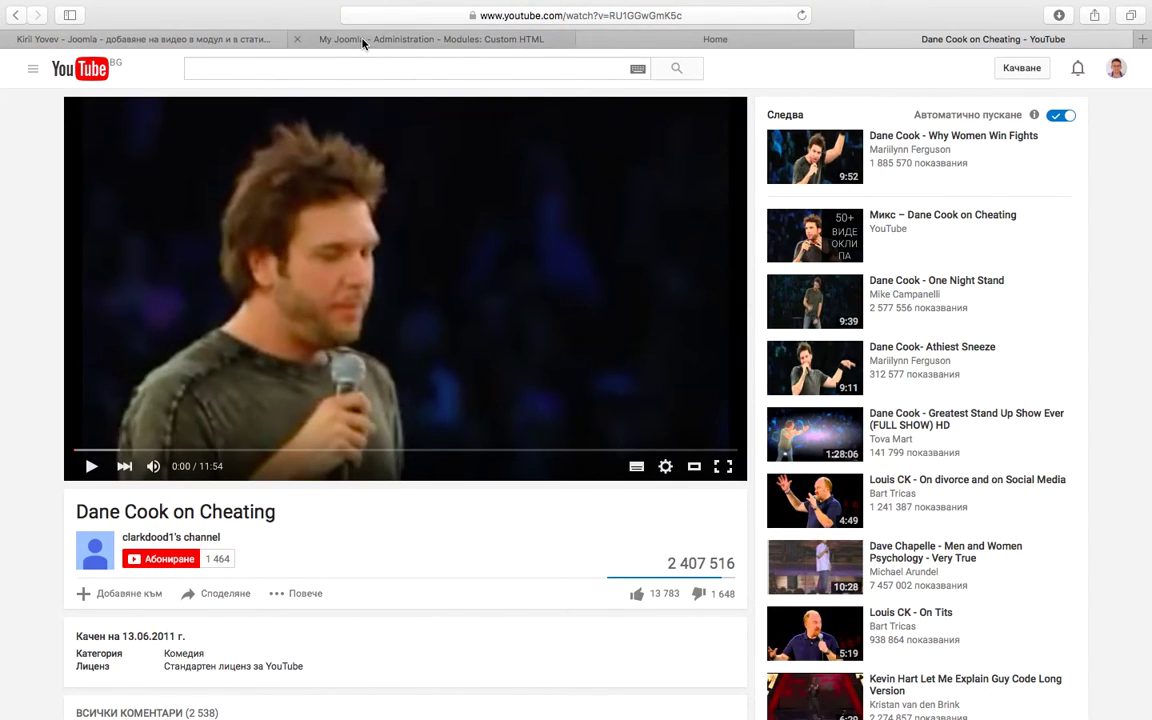
Fill the Custom HTML module's content with "Текст над видеото.", "{youtube} RU1GGwGmK5c{/youtube}" and "Текст под видеото." on separate lines
{"action": "left_click", "coordinate": [363, 40]}
{"action": "left_click", "coordinate": [246, 437]}
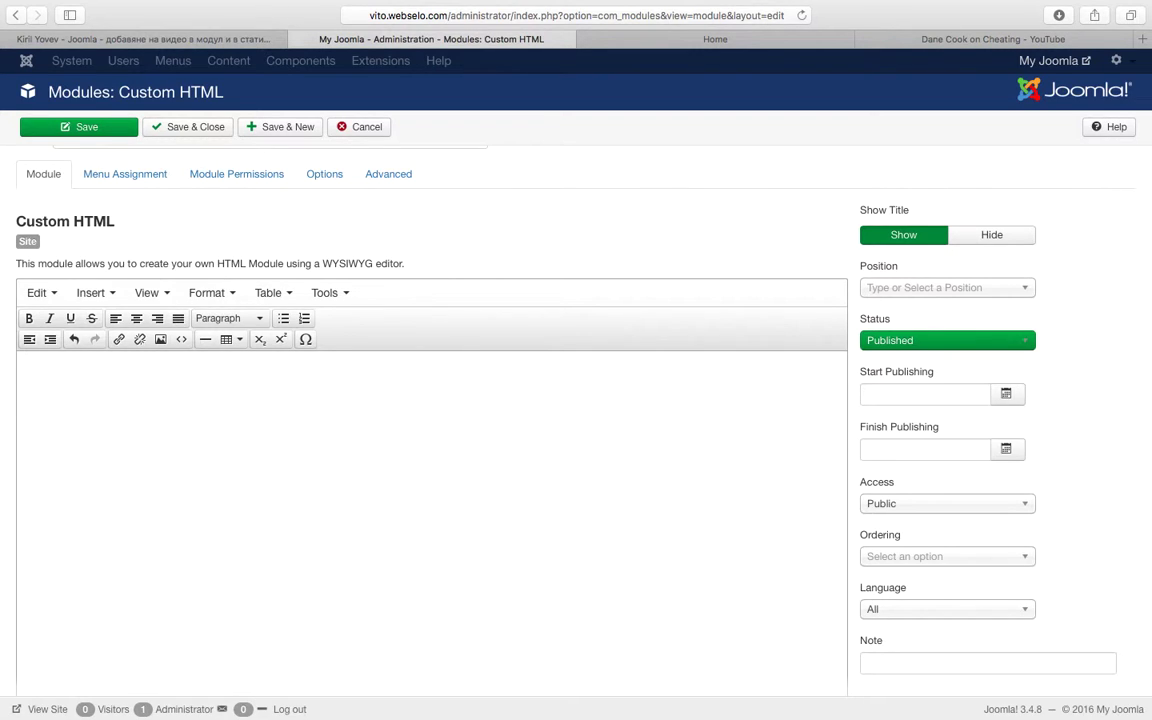
{"action": "type", "text": "Трек"}
{"action": "key", "text": "super+a"}
{"action": "key", "text": "BackSpace"}
{"action": "type", "text": "Текст"}
{"action": "type", "text": " на"}
{"action": "key", "text": "BackSpace"}
{"action": "type", "text": "над "}
{"action": "type", "text": "видеот"}
{"action": "type", "text": "о.  Текст под видеото"}
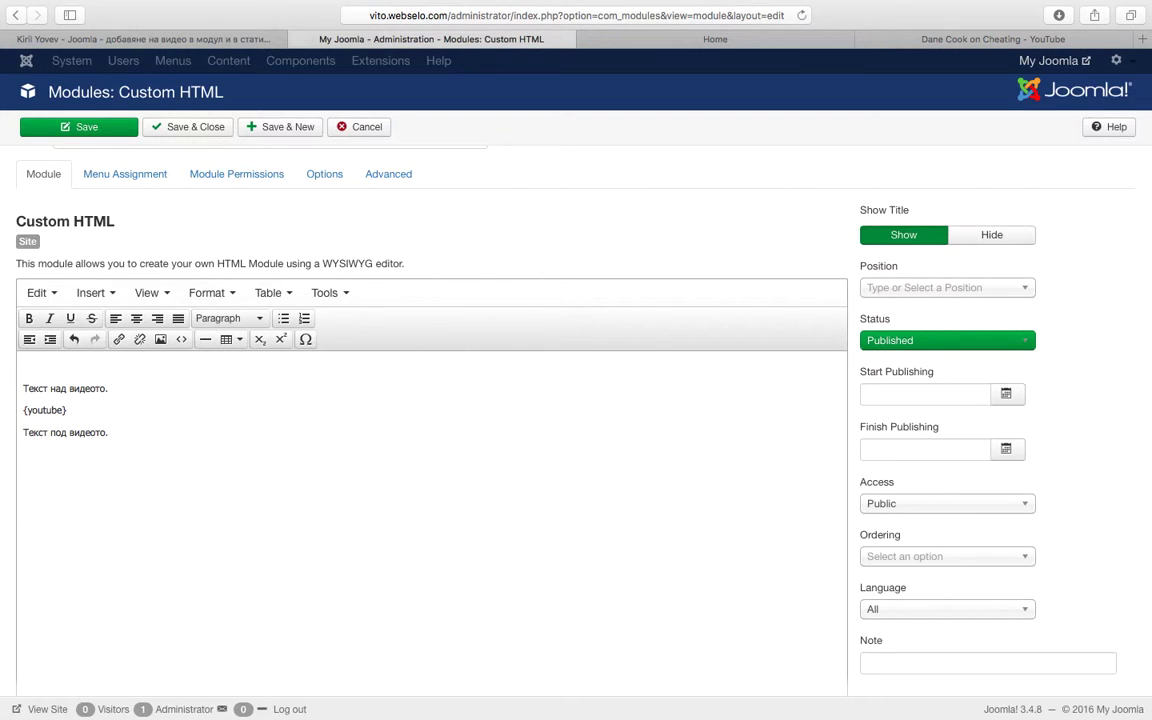
{"action": "key", "text": "super+v"}
{"action": "type", "text": "{/youtube}"}
Title the module "Заглавие на модула", removing the autofilled ending
{"action": "scroll", "coordinate": [173, 260], "scroll_direction": "up", "scroll_amount": 2}
{"action": "left_click", "coordinate": [125, 148]}
{"action": "type", "text": "Загкав"}
{"action": "type", "text": "е"}
{"action": "key", "text": "BackSpace"}
{"action": "key", "text": "BackSpace"}
{"action": "key", "text": "BackSpace"}
{"action": "key", "text": "BackSpace"}
{"action": "type", "text": "лавиен а н"}
{"action": "key", "text": "BackSpace"}
{"action": "key", "text": "BackSpace"}
{"action": "key", "text": "BackSpace"}
{"action": "key", "text": "BackSpace"}
{"action": "key", "text": "BackSpace"}
{"action": "key", "text": "BackSpace"}
{"action": "type", "text": "на модула"}
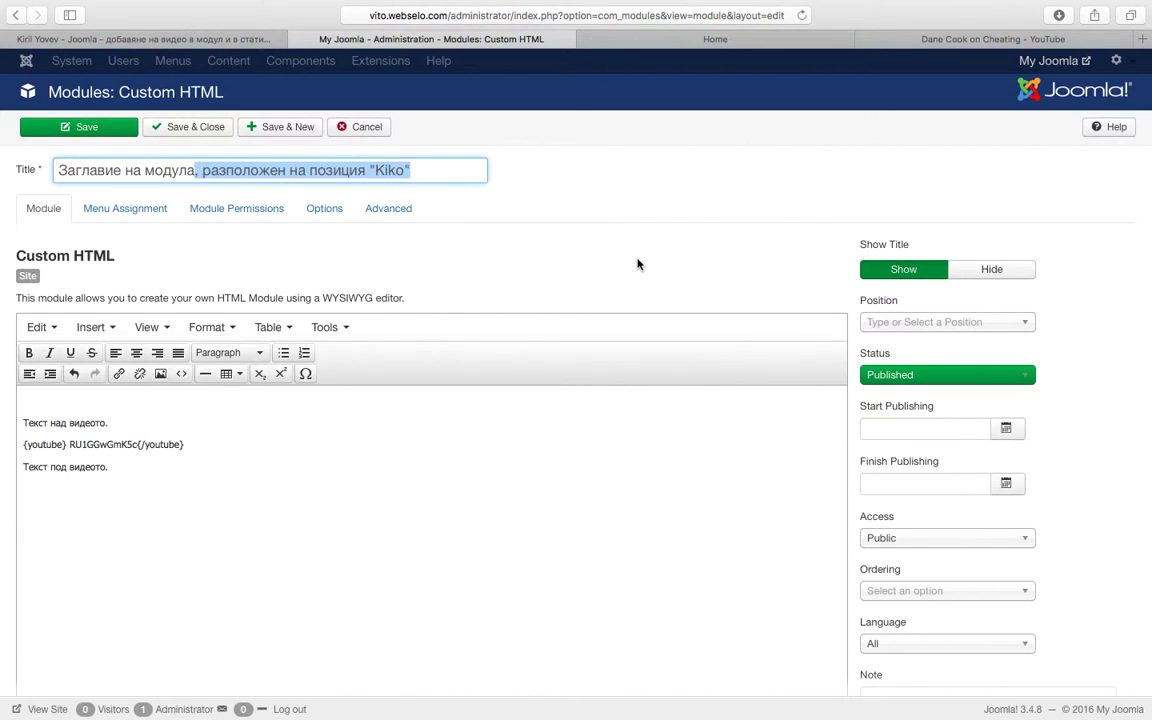
{"action": "key", "text": "BackSpace"}
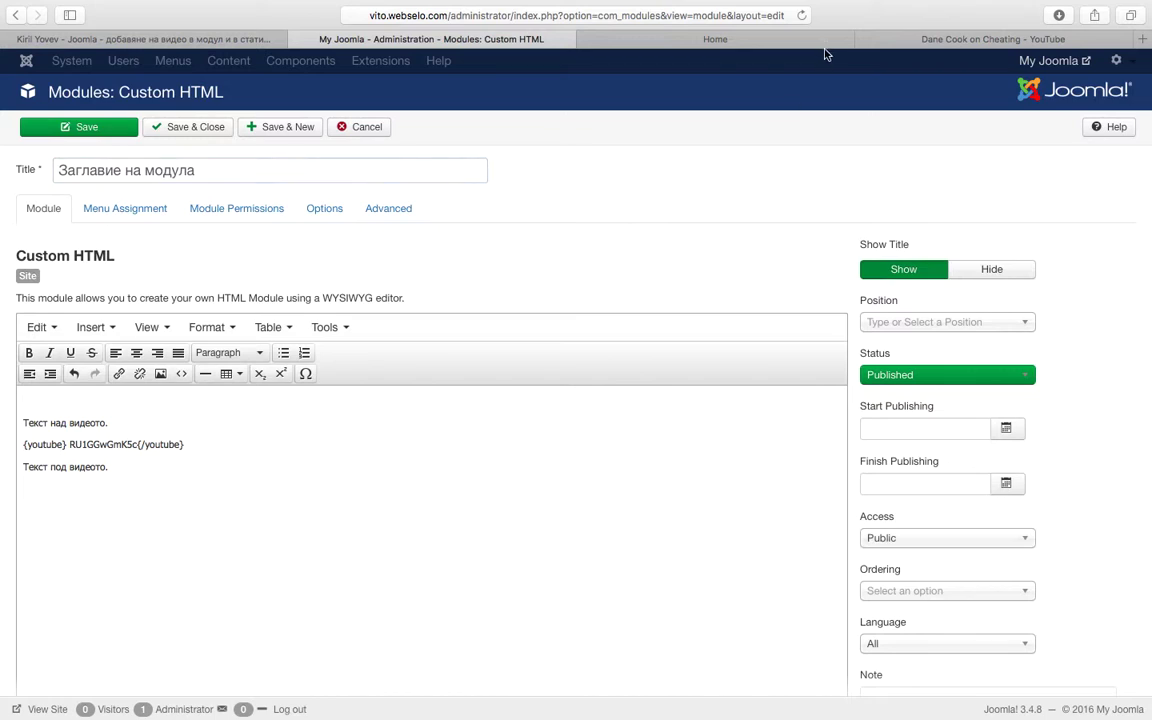
Display the template's module positions on the public site by loading vito.webselo.com/?tp=1
{"action": "left_click", "coordinate": [741, 42]}
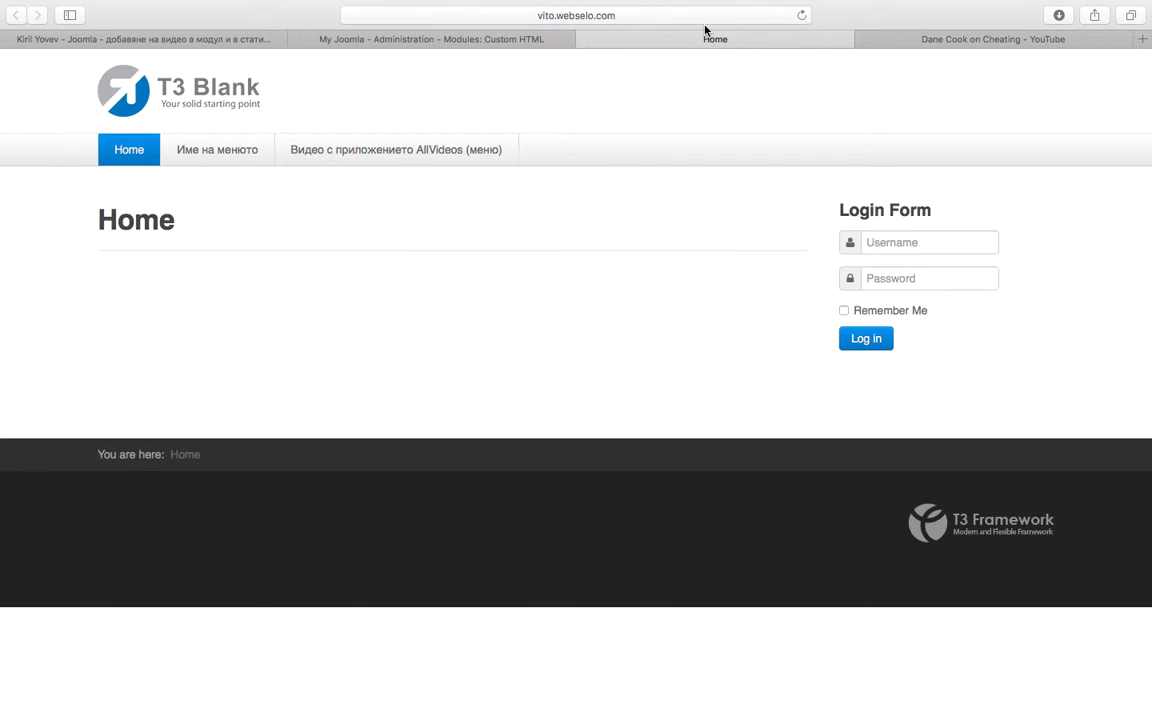
{"action": "left_click", "coordinate": [688, 19]}
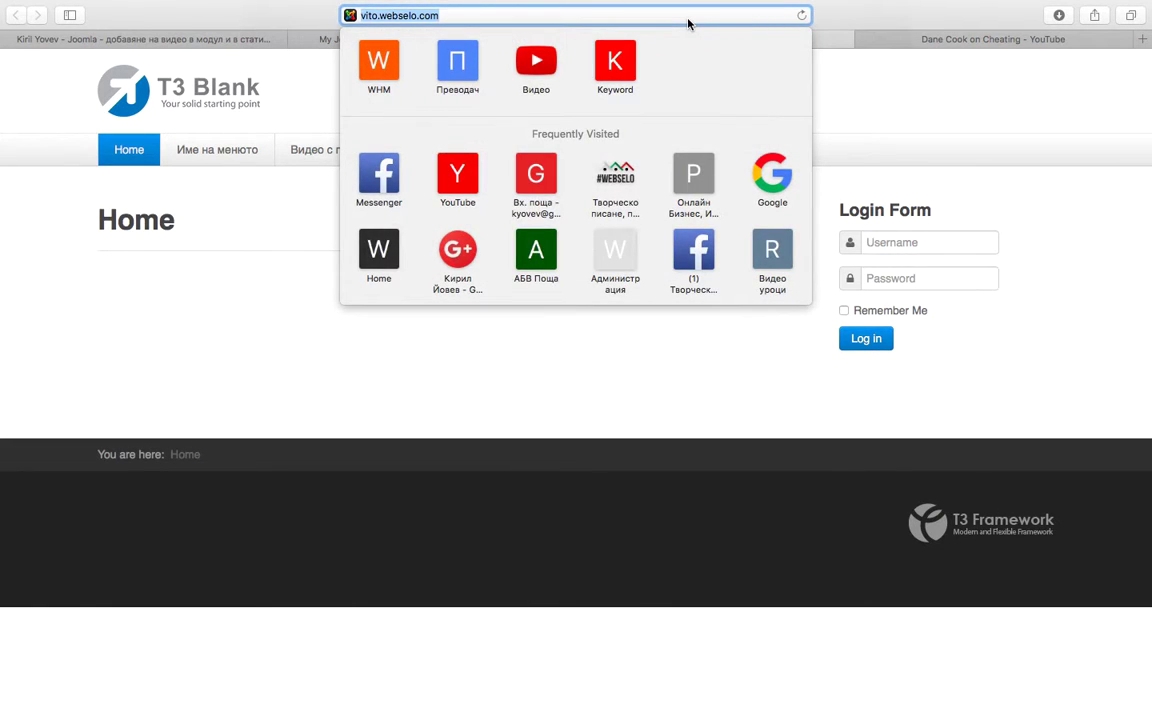
{"action": "left_click", "coordinate": [662, 14]}
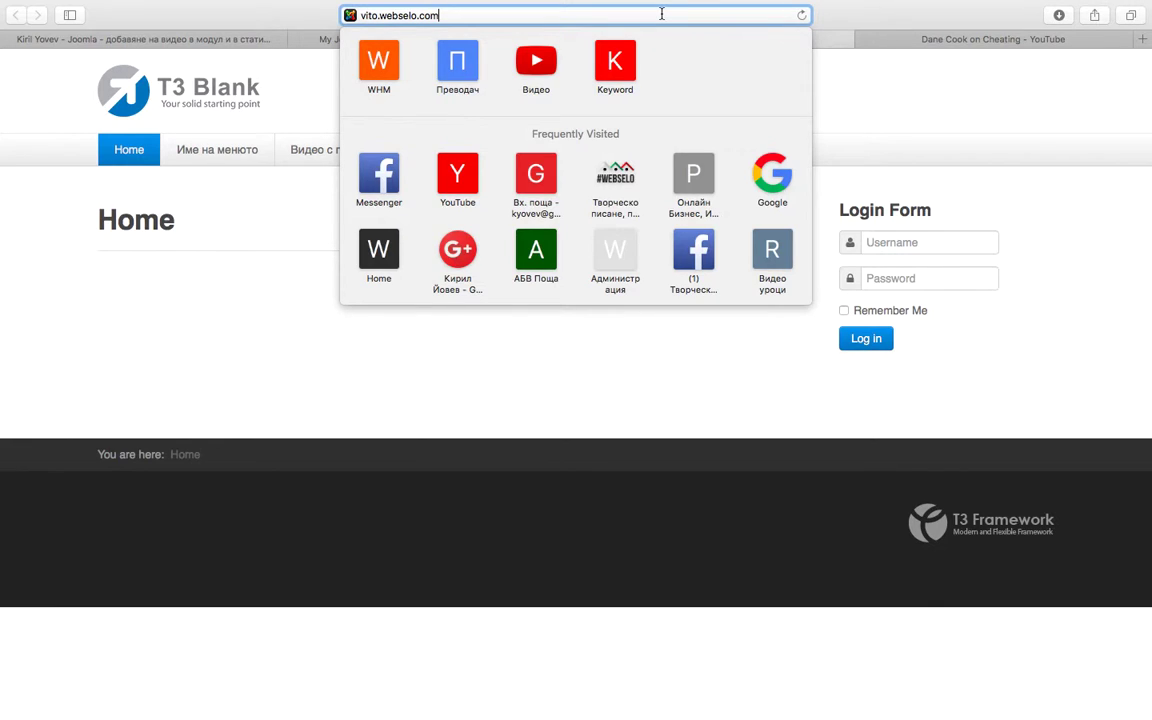
{"action": "type", "text": "/?"}
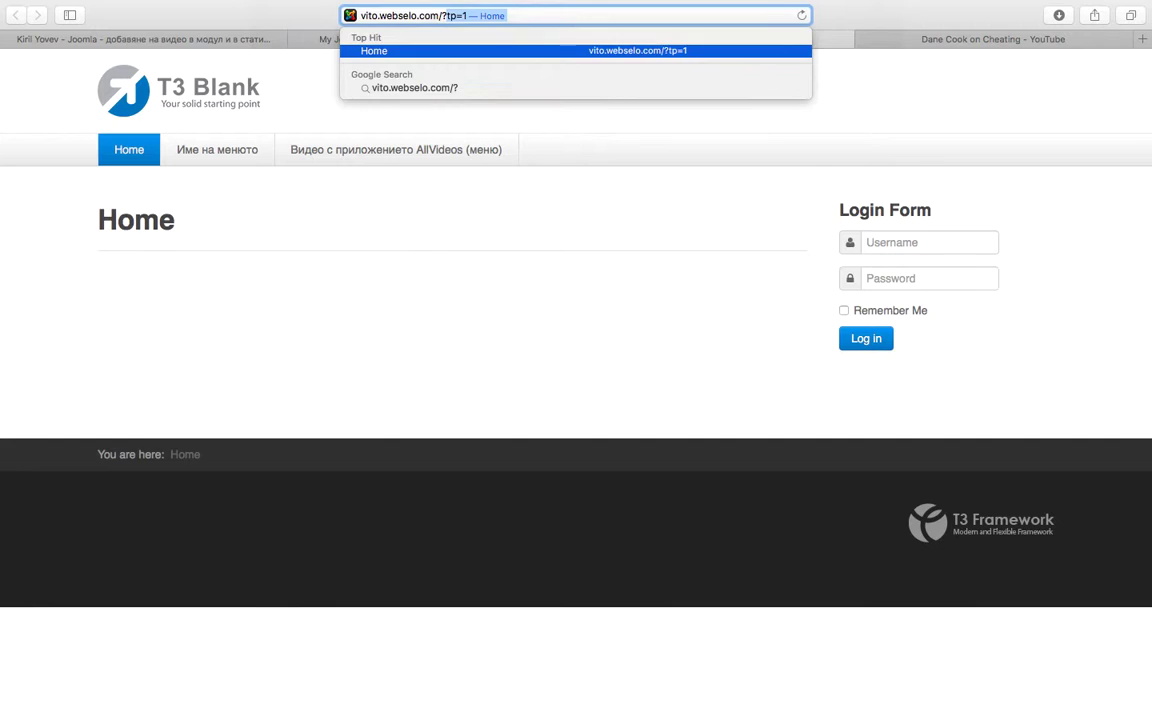
{"action": "key", "text": "Return"}
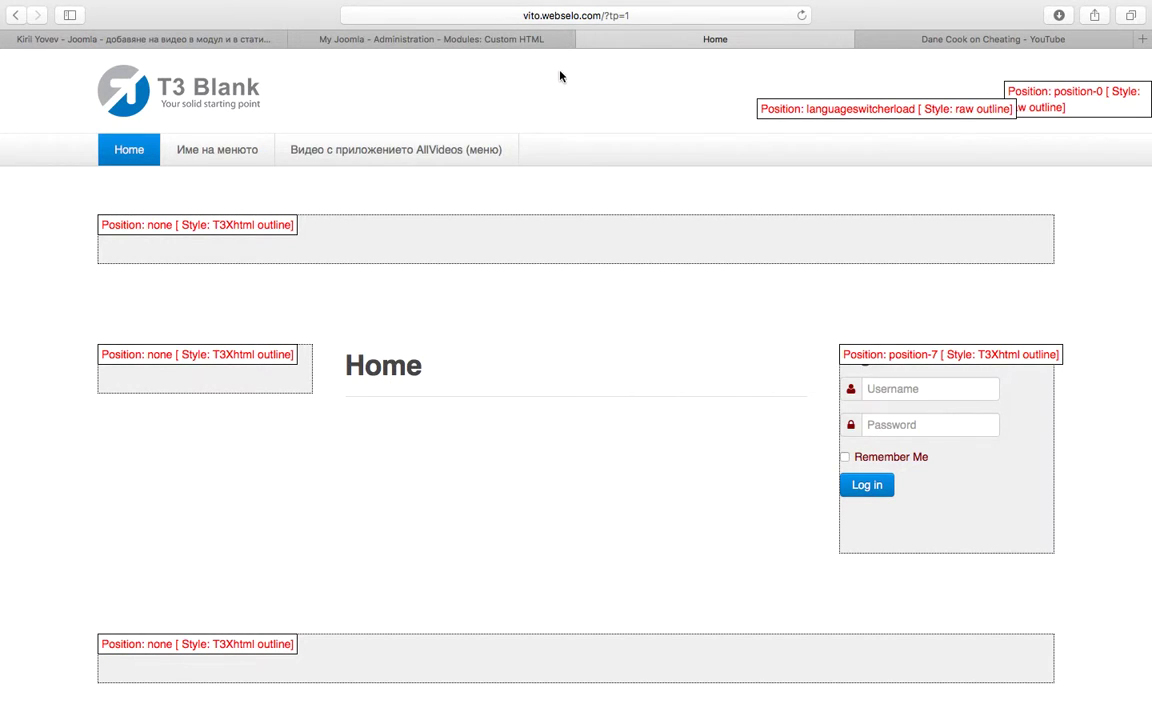
Assign the new Custom HTML module to position-7, then save and close it
{"action": "left_click", "coordinate": [469, 42]}
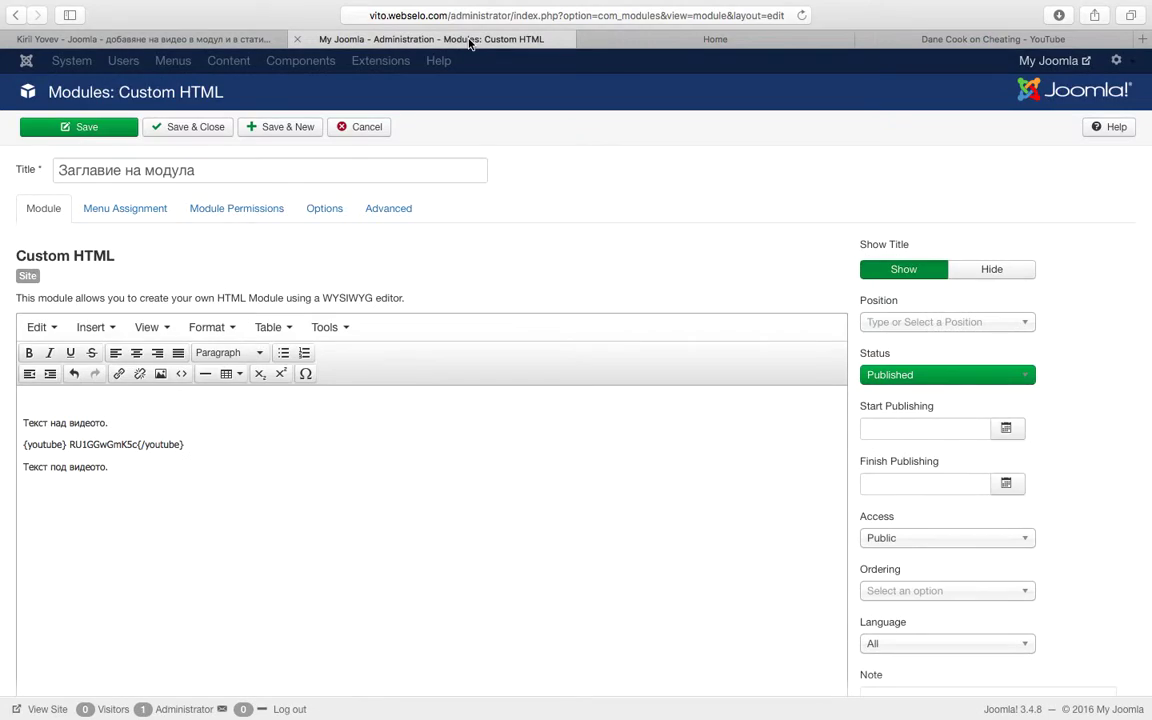
{"action": "left_click", "coordinate": [885, 325]}
{"action": "type", "text": "position-7"}
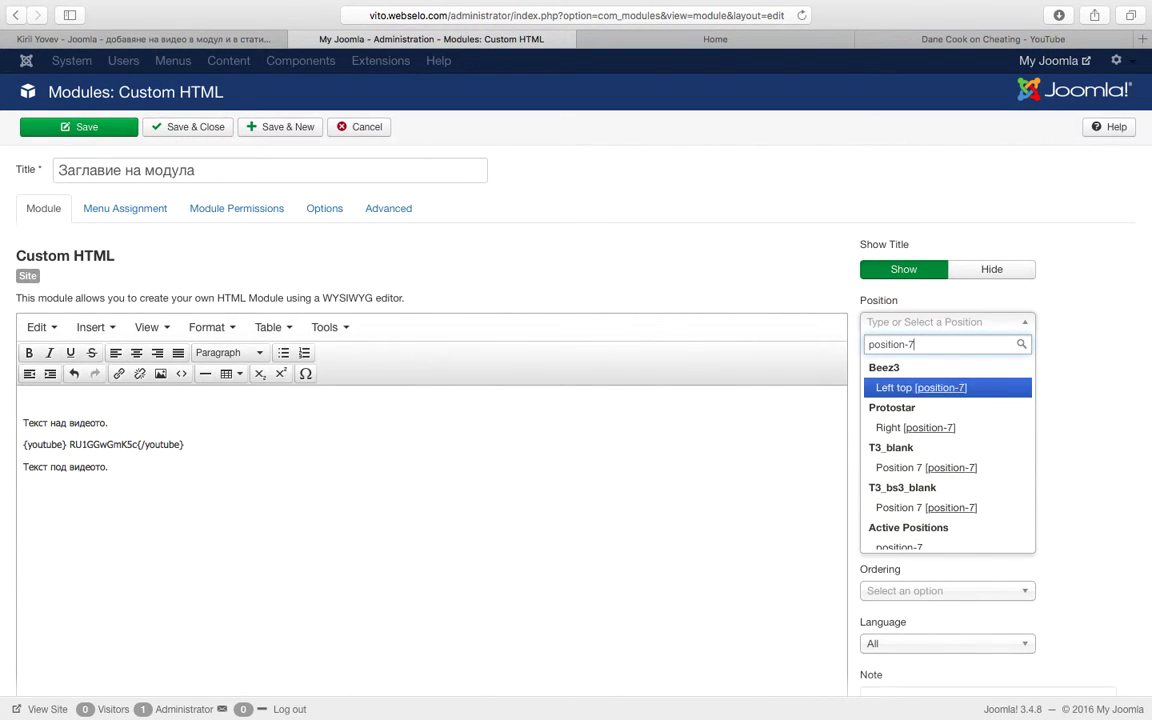
{"action": "left_click", "coordinate": [977, 478]}
{"action": "left_click", "coordinate": [214, 130]}
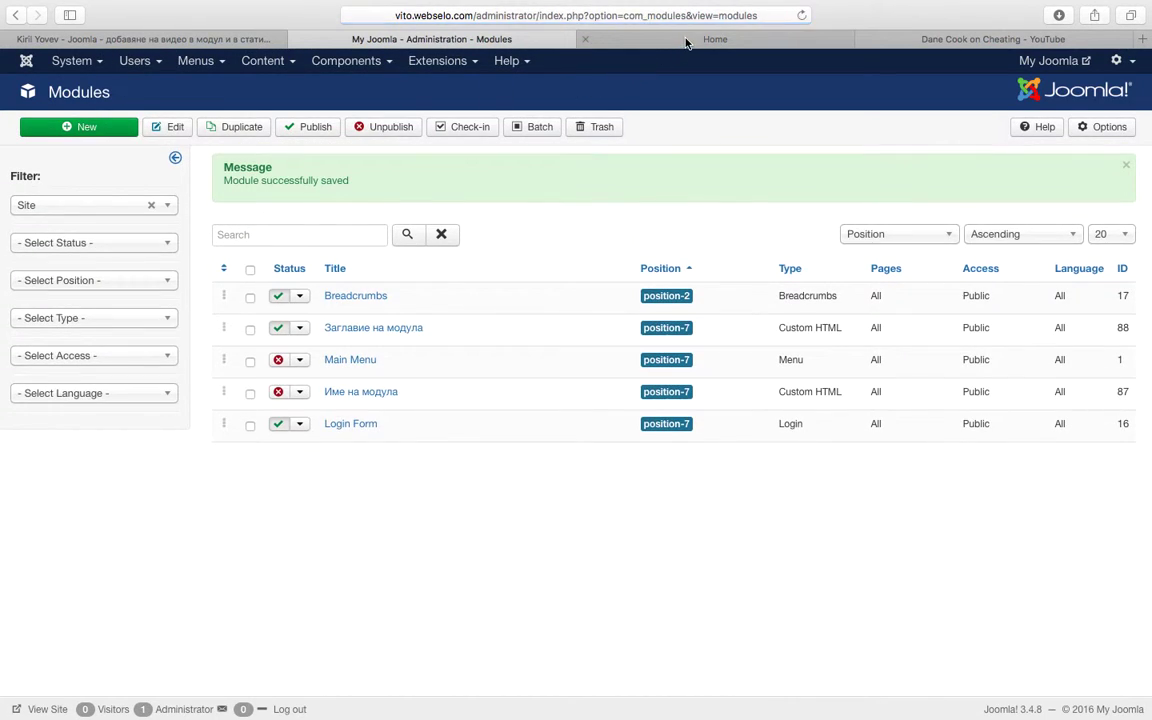
Reload the public site, return to its plain home page and examine the new module's video line
{"action": "left_click", "coordinate": [684, 41]}
{"action": "left_click", "coordinate": [801, 15]}
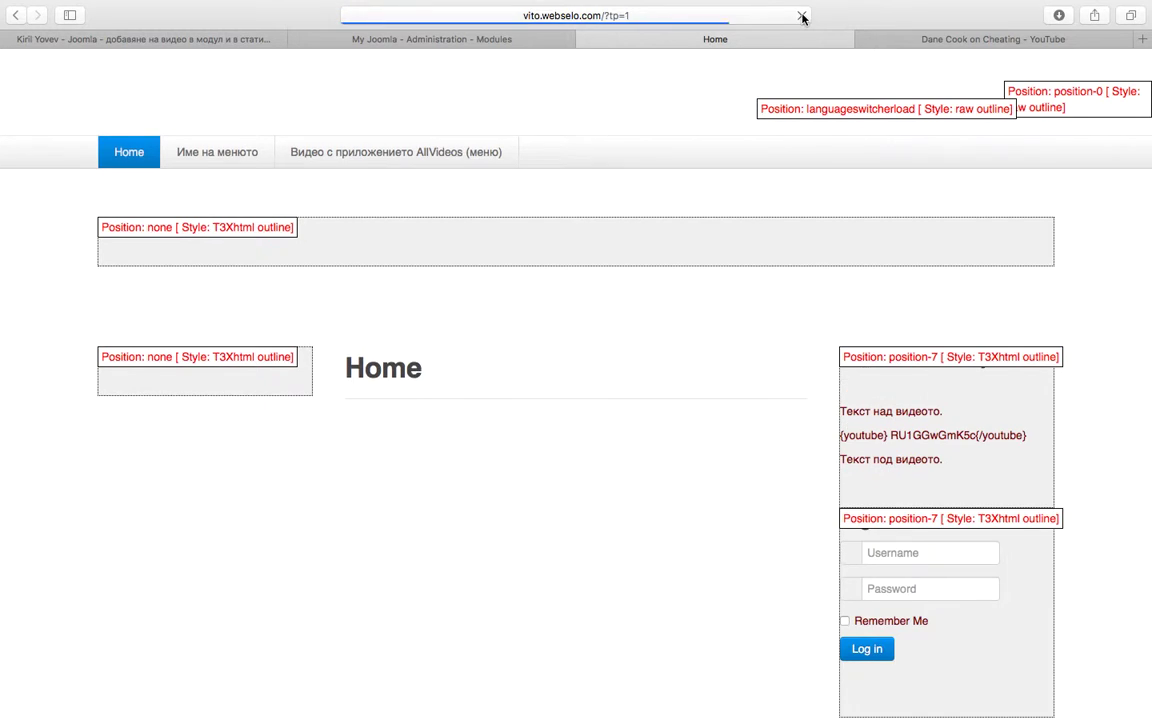
{"action": "left_click", "coordinate": [203, 114]}
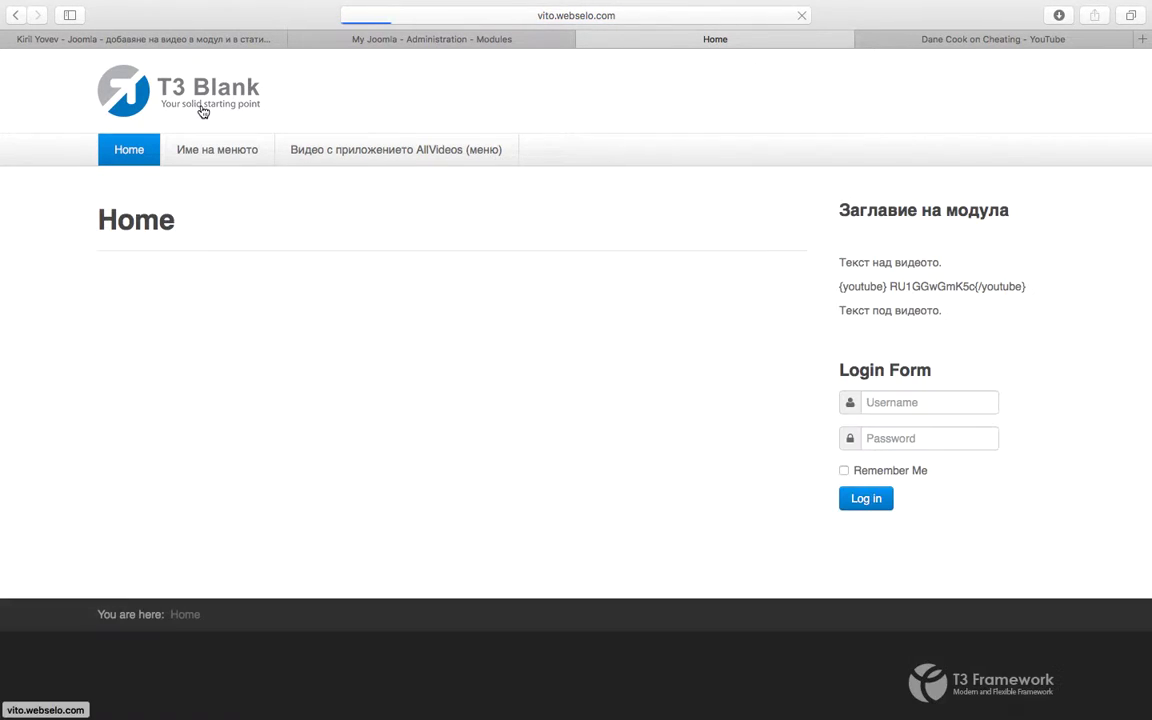
{"action": "double_click", "coordinate": [909, 289]}
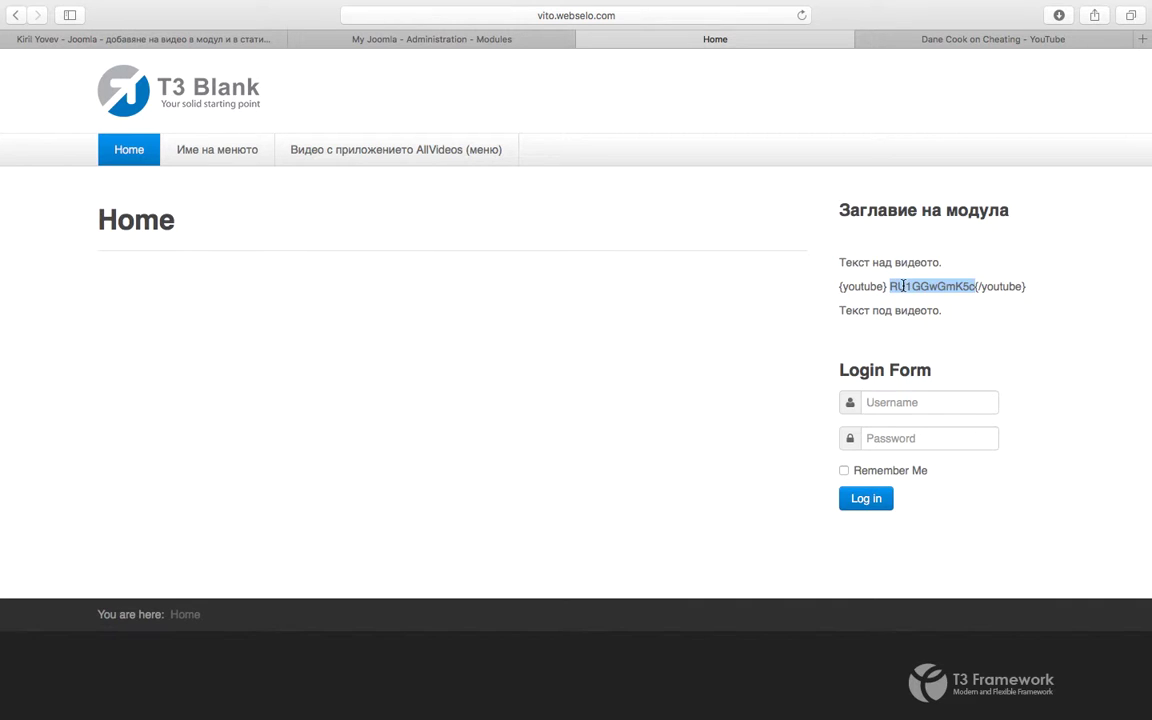
Remove the space before the video ID in the "Заглавие на модула" module, save it and check the public home page
{"action": "left_click", "coordinate": [418, 38]}
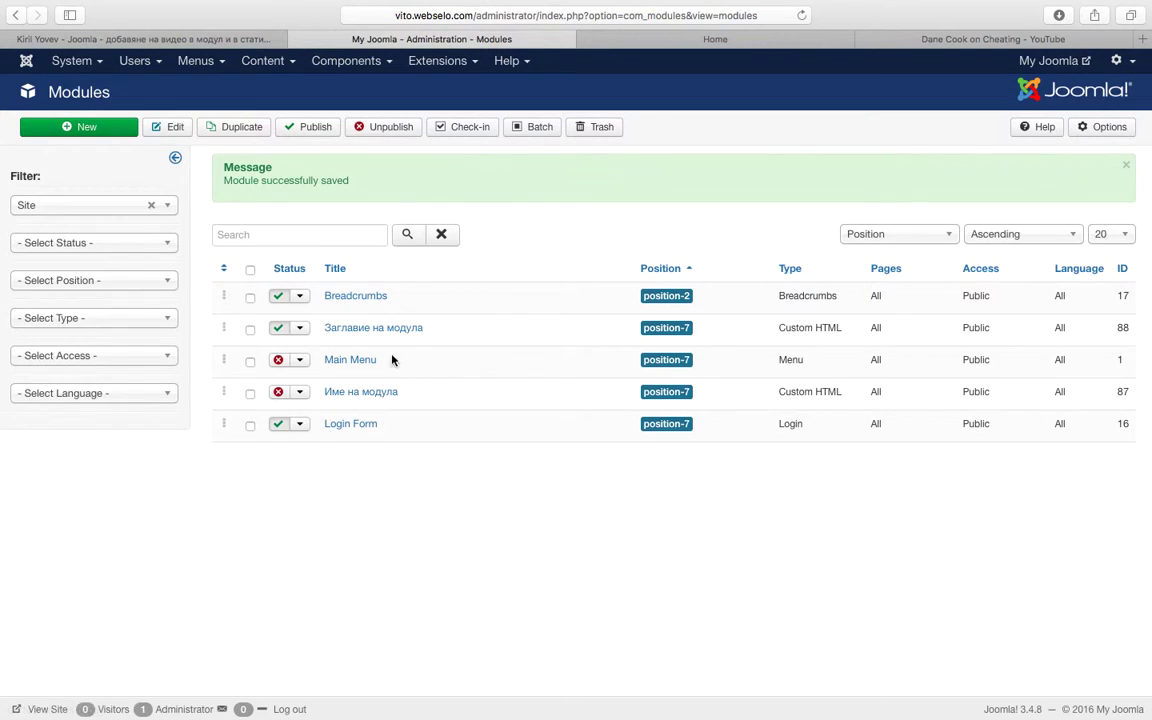
{"action": "left_click", "coordinate": [345, 328]}
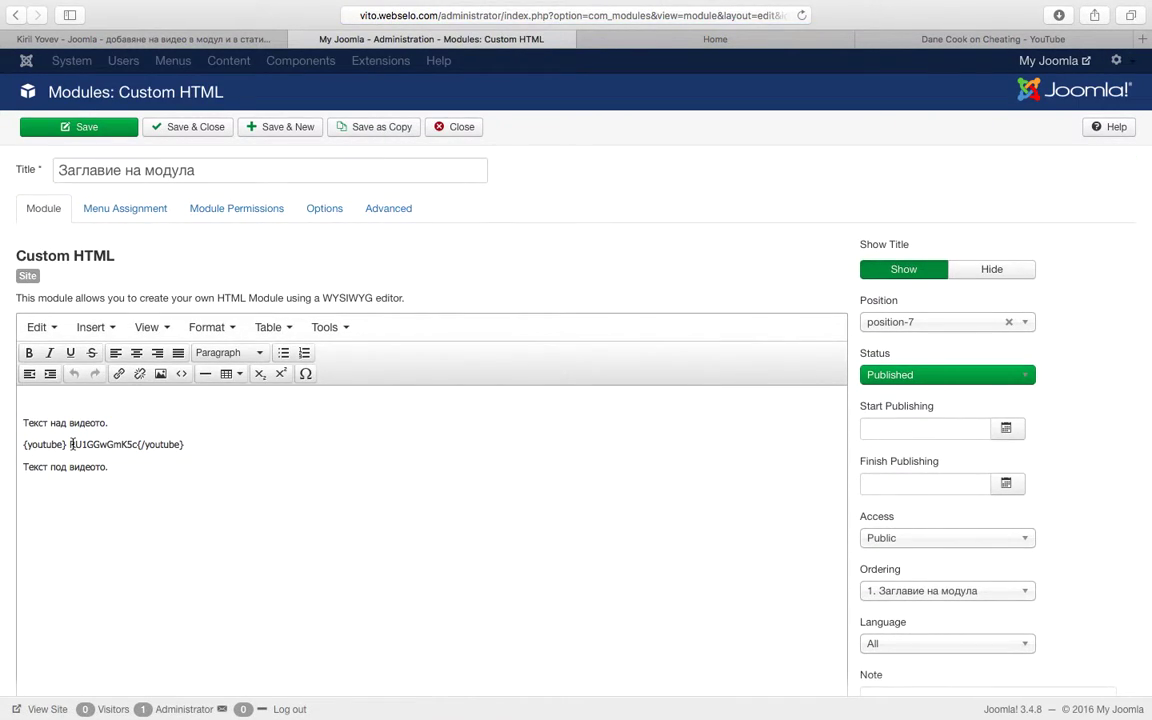
{"action": "left_click", "coordinate": [72, 443]}
{"action": "key", "text": "BackSpace"}
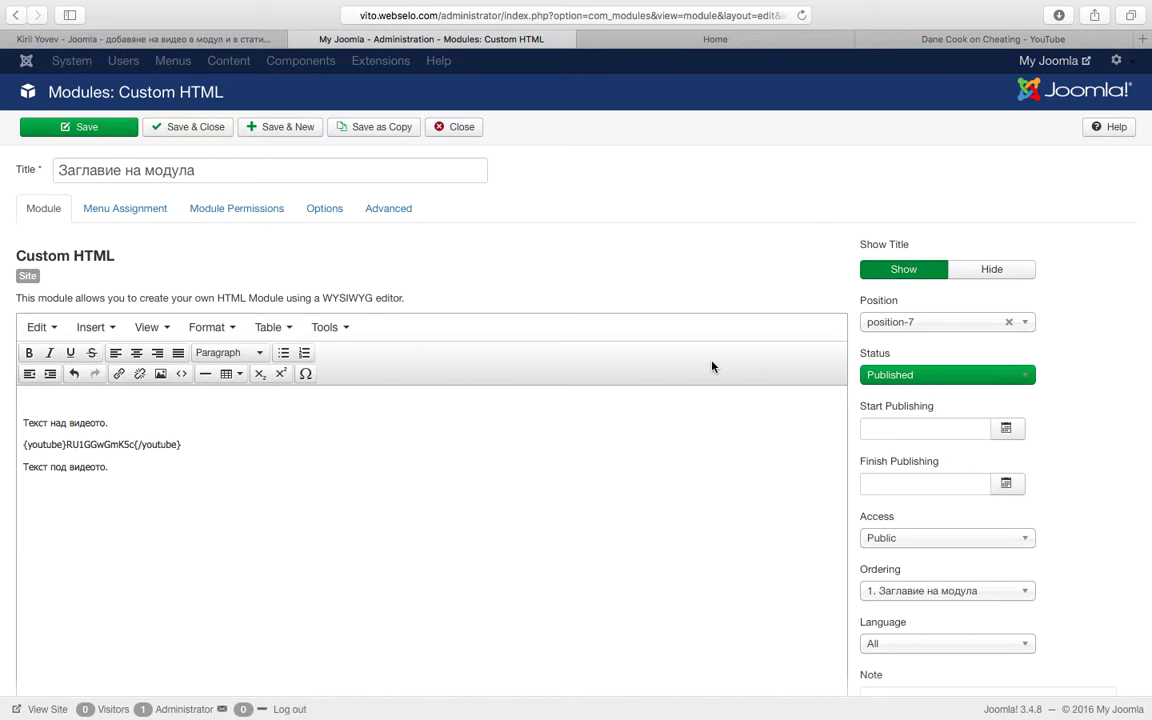
{"action": "left_click", "coordinate": [100, 134]}
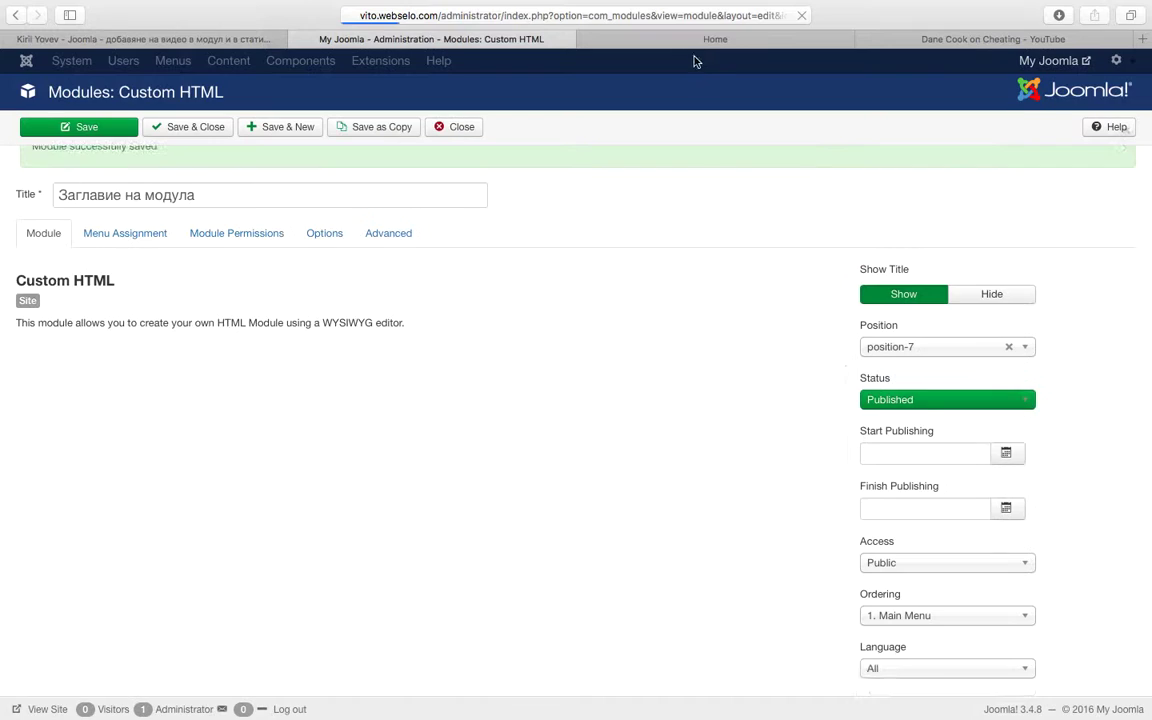
{"action": "left_click", "coordinate": [702, 42]}
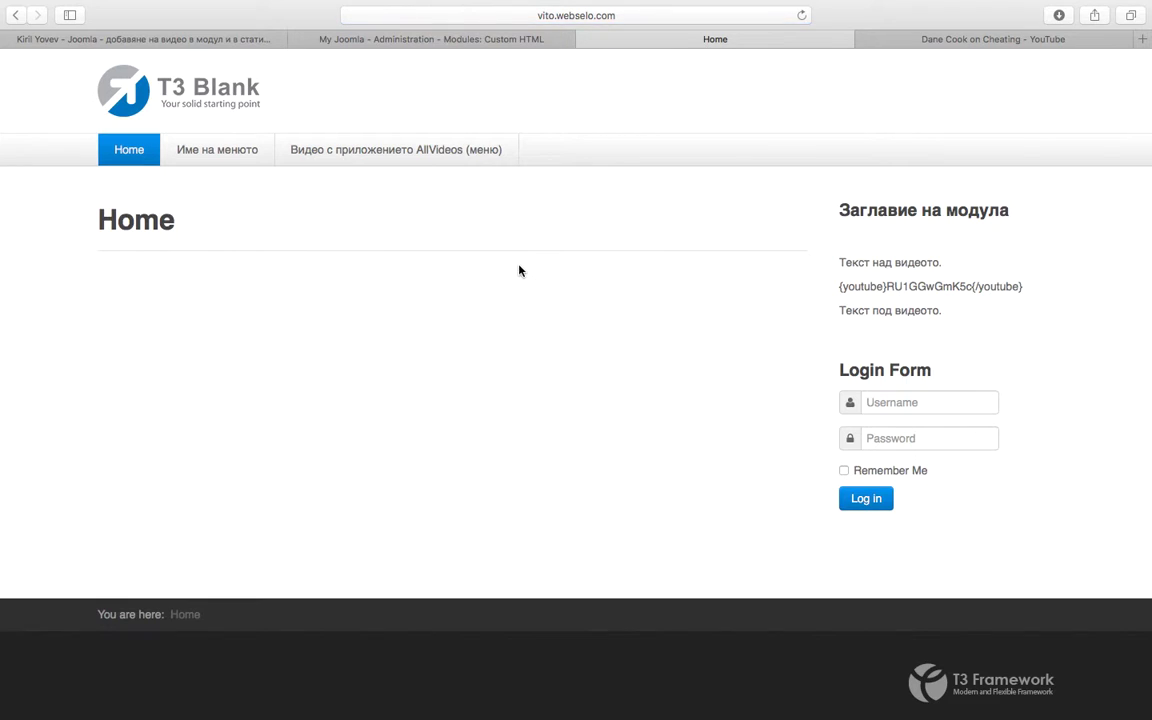
Delete the {youtube} line from the "Заглавие на модула" module and leave blank lines between the two text paragraphs
{"action": "scroll", "coordinate": [522, 267], "scroll_direction": "down", "scroll_amount": 1}
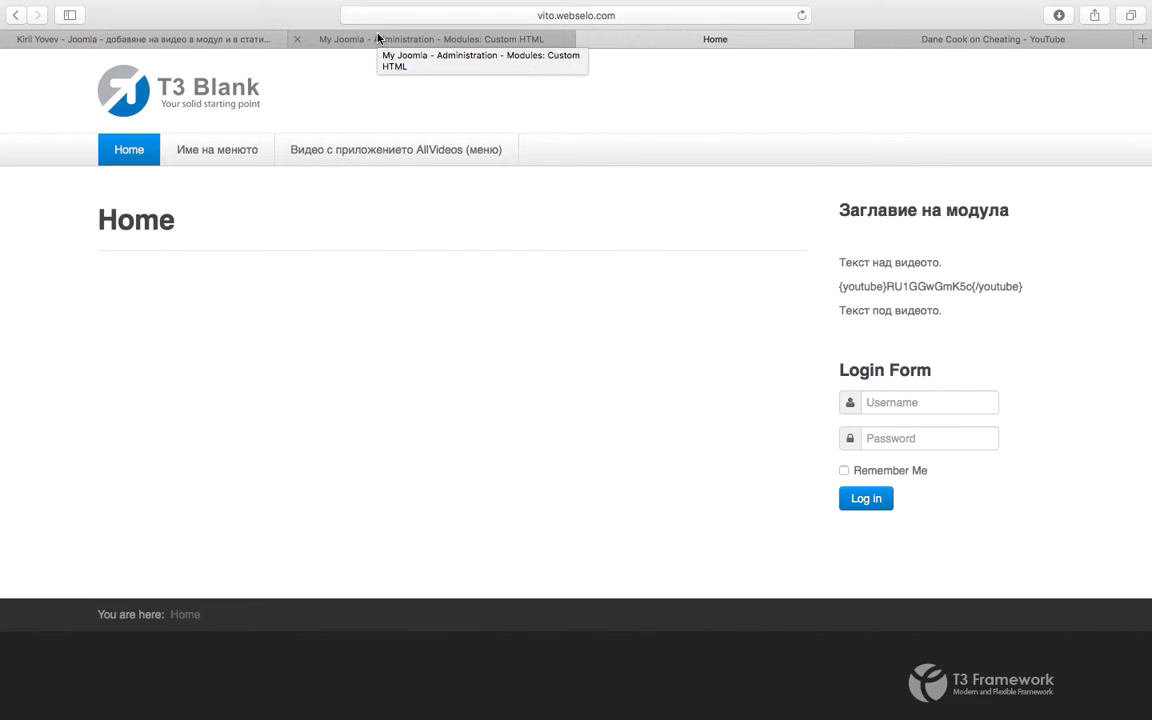
{"action": "left_click", "coordinate": [378, 38]}
{"action": "triple_click", "coordinate": [153, 499]}
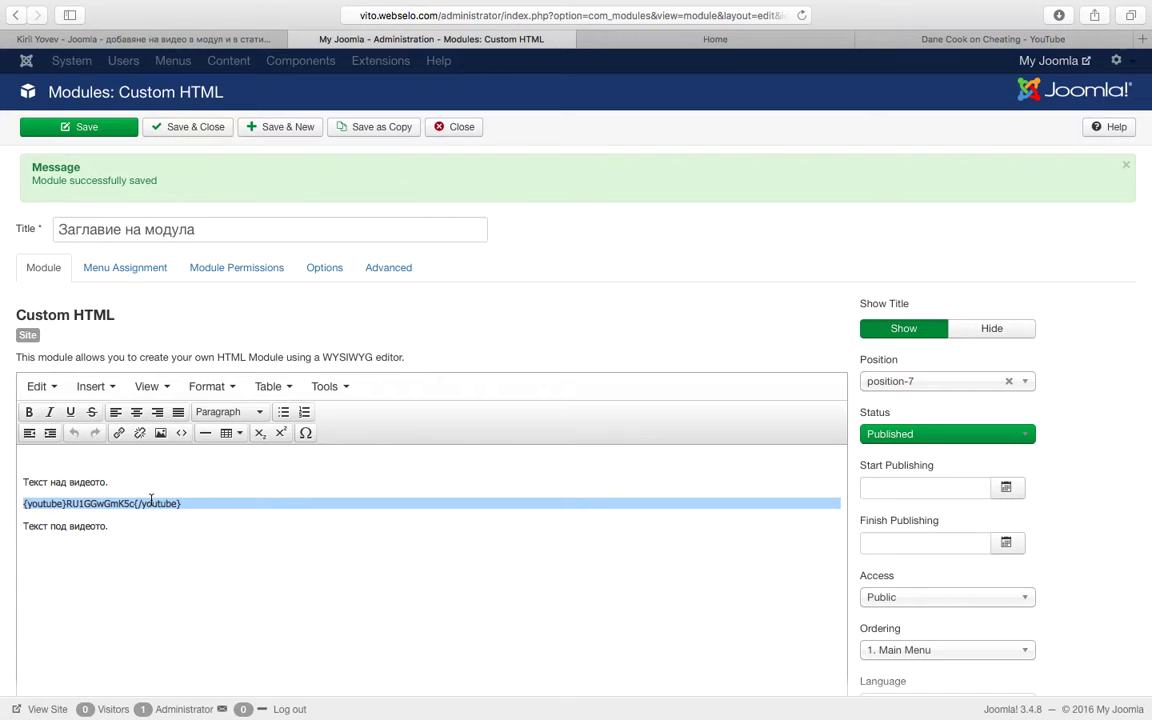
{"action": "key", "text": "BackSpace"}
{"action": "key", "text": "Return"}
{"action": "key", "text": "Return"}
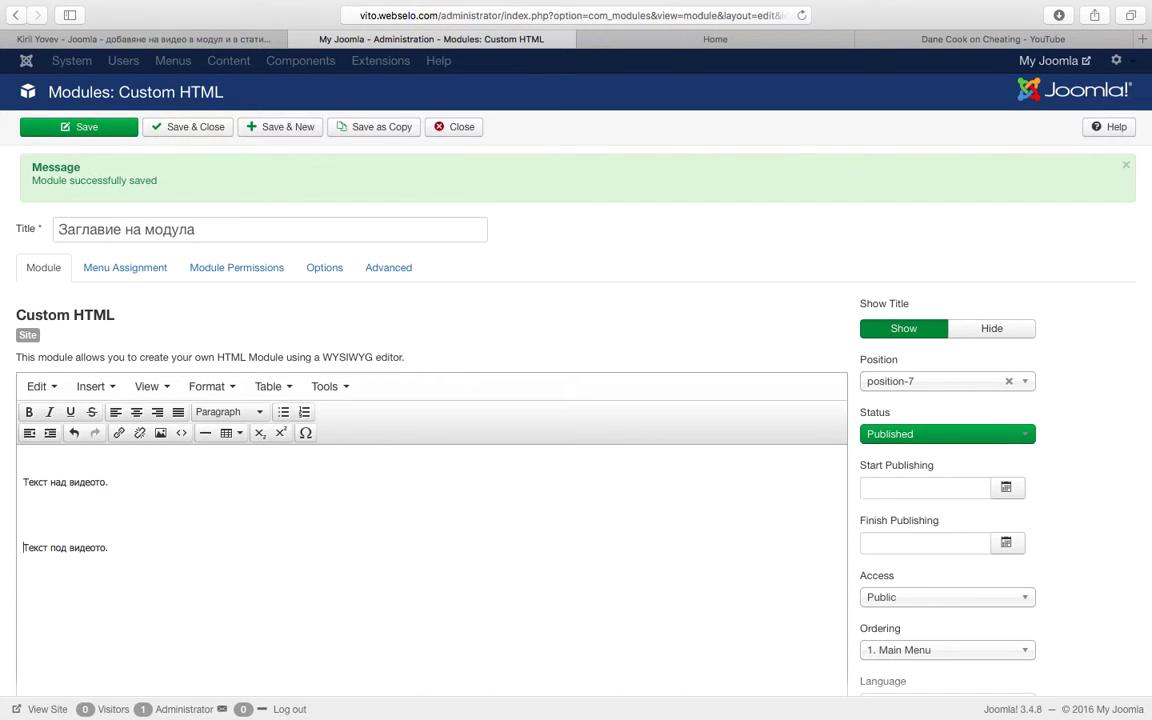
{"action": "key", "text": "Return"}
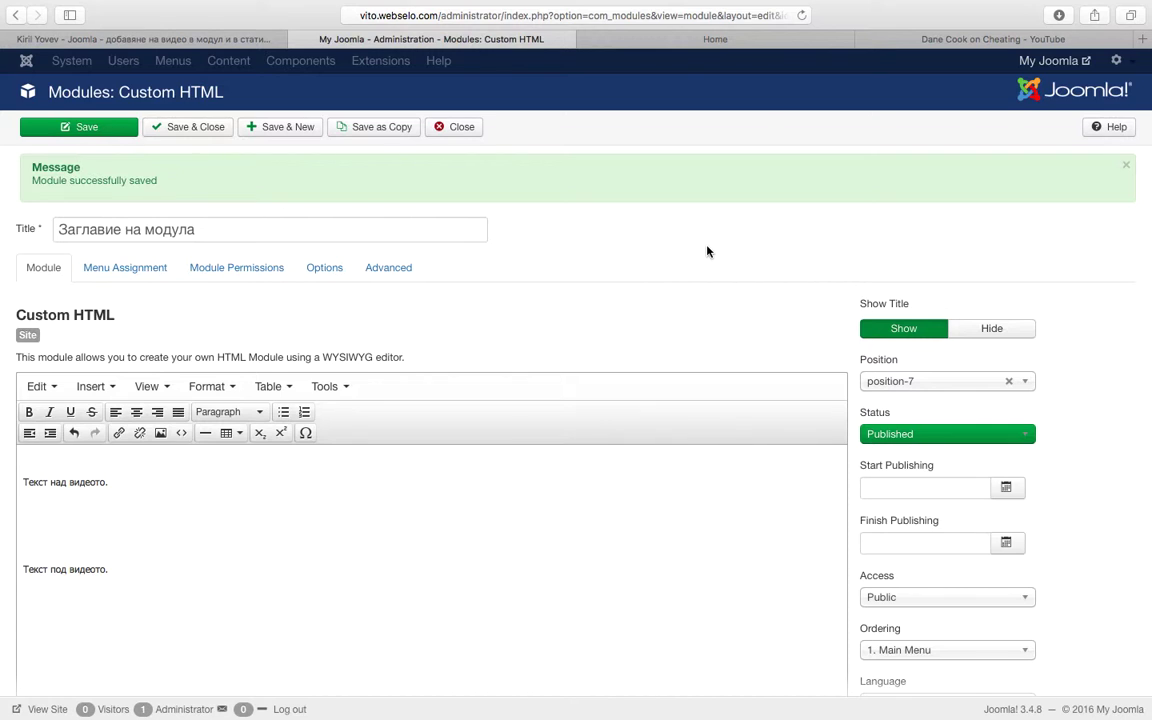
Open YouTube in a new browser tab and open the video "Bon Jovi - It's My Life"
{"action": "key", "text": "super+t"}
{"action": "type", "text": "t"}
{"action": "key", "text": "BackSpace"}
{"action": "type", "text": "y"}
{"action": "key", "text": "Return"}
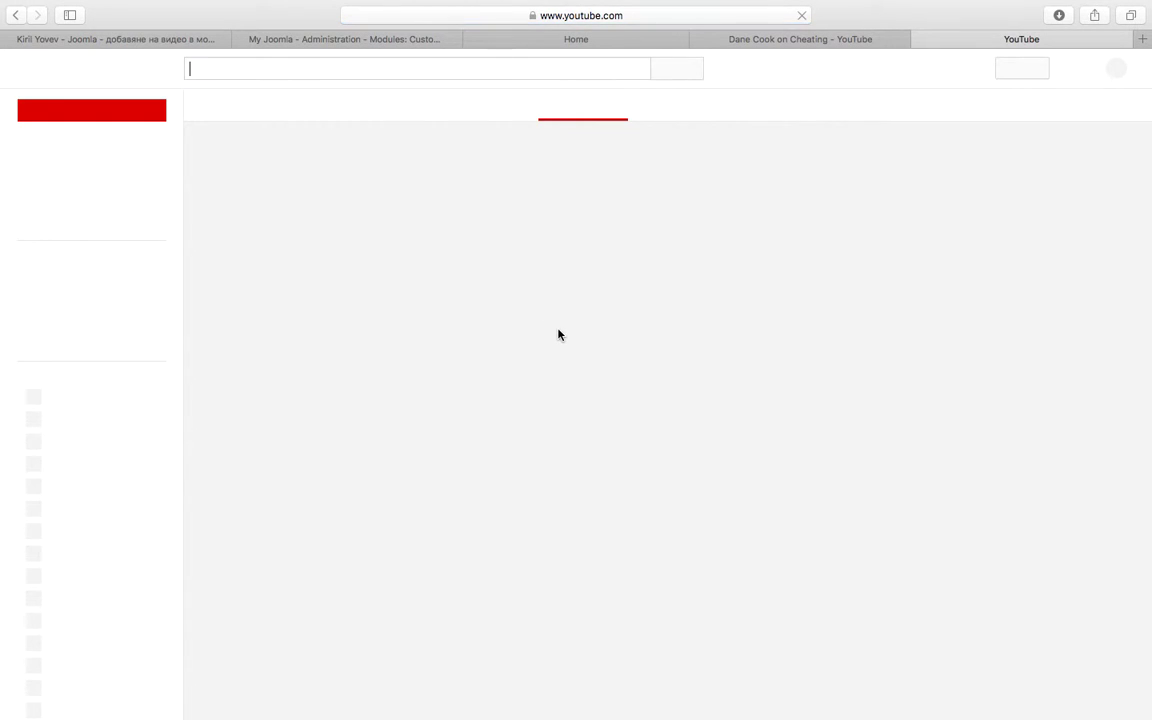
{"action": "scroll", "coordinate": [663, 405], "scroll_direction": "down", "scroll_amount": 3}
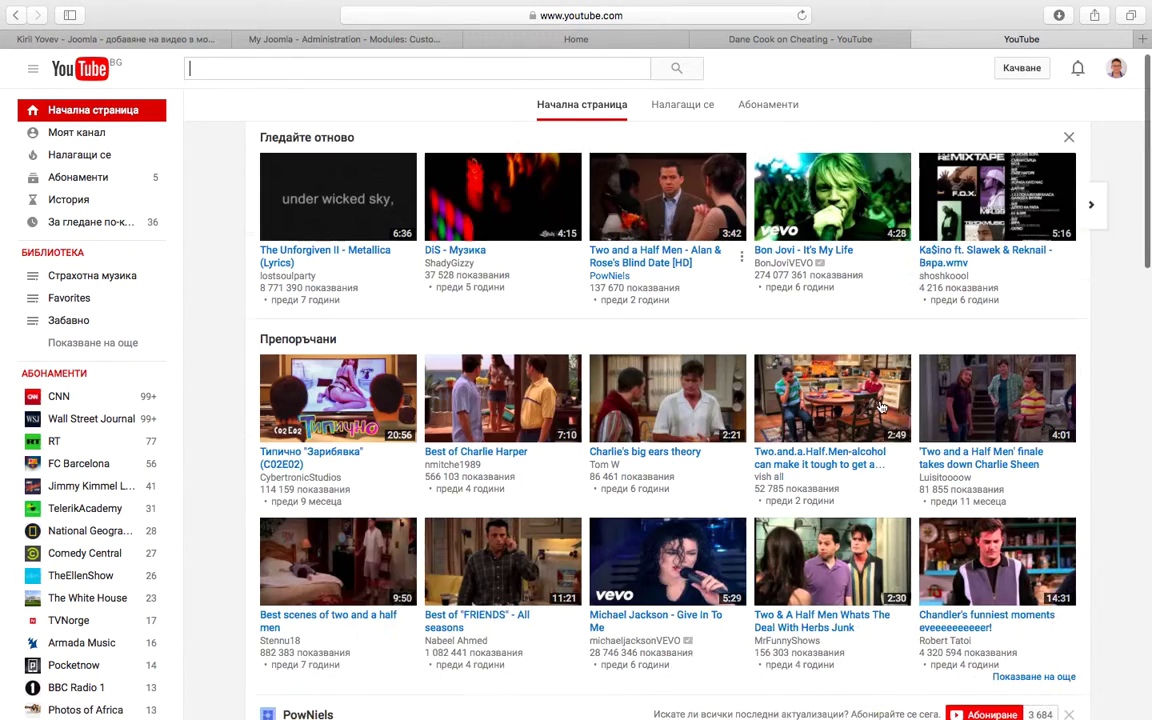
{"action": "left_click", "coordinate": [796, 252]}
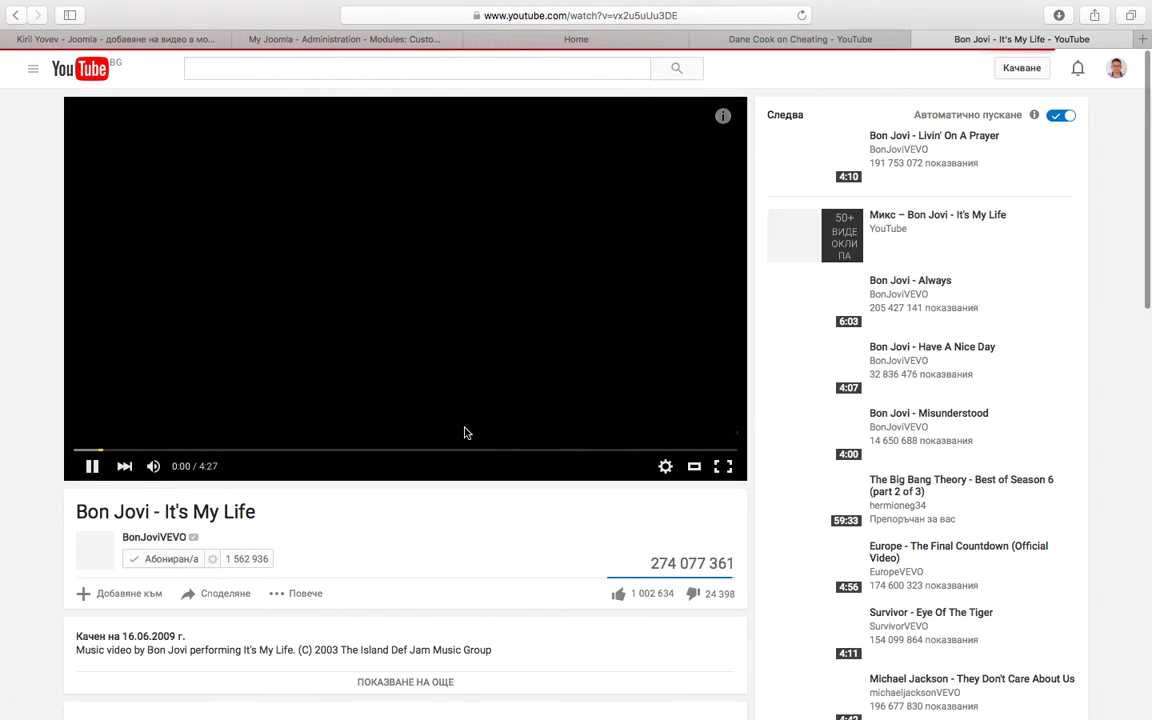
Display the Bon Jovi video's embed code and expand its embedding options
{"action": "scroll", "coordinate": [464, 433], "scroll_direction": "down", "scroll_amount": 1}
{"action": "scroll", "coordinate": [324, 478], "scroll_direction": "down", "scroll_amount": 1}
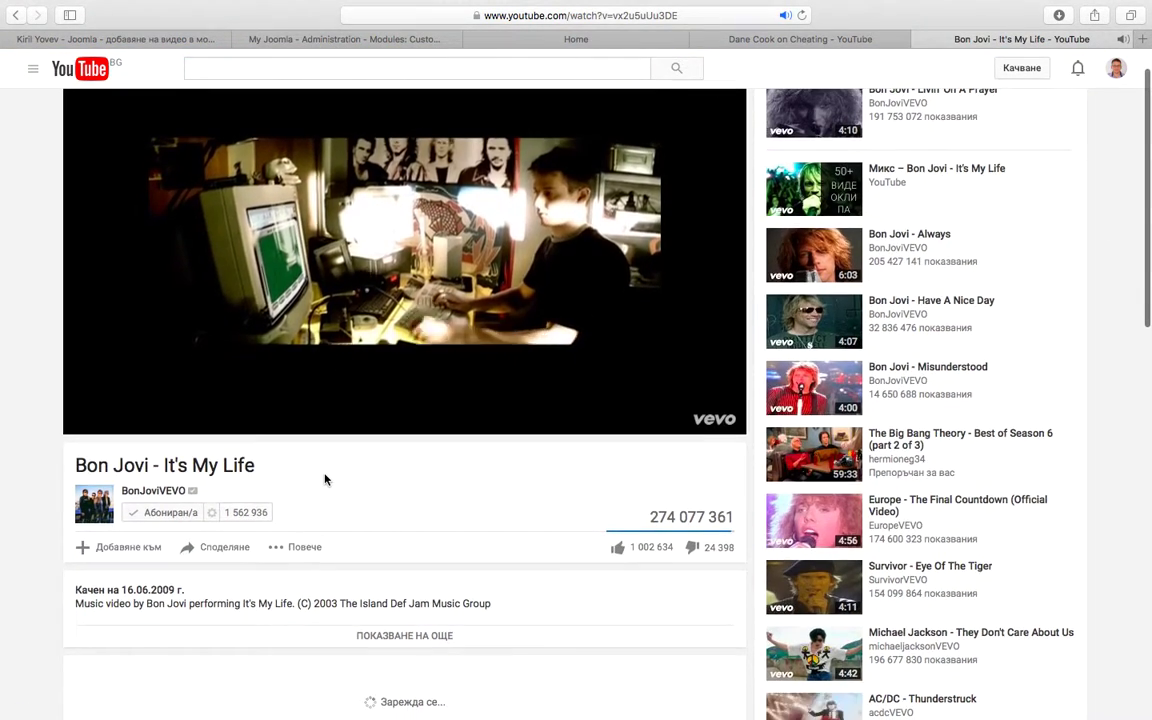
{"action": "left_click", "coordinate": [235, 552]}
{"action": "scroll", "coordinate": [231, 553], "scroll_direction": "down", "scroll_amount": 2}
{"action": "left_click", "coordinate": [216, 548]}
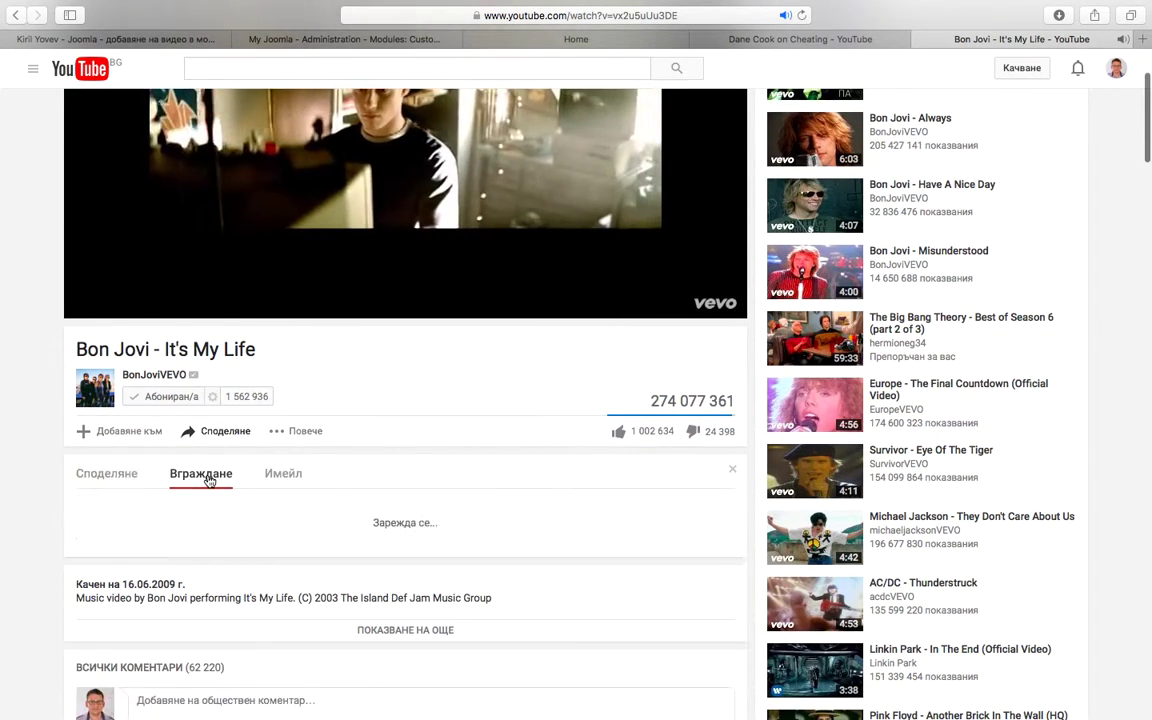
{"action": "scroll", "coordinate": [298, 489], "scroll_direction": "down", "scroll_amount": 2}
{"action": "scroll", "coordinate": [298, 489], "scroll_direction": "down", "scroll_amount": 2}
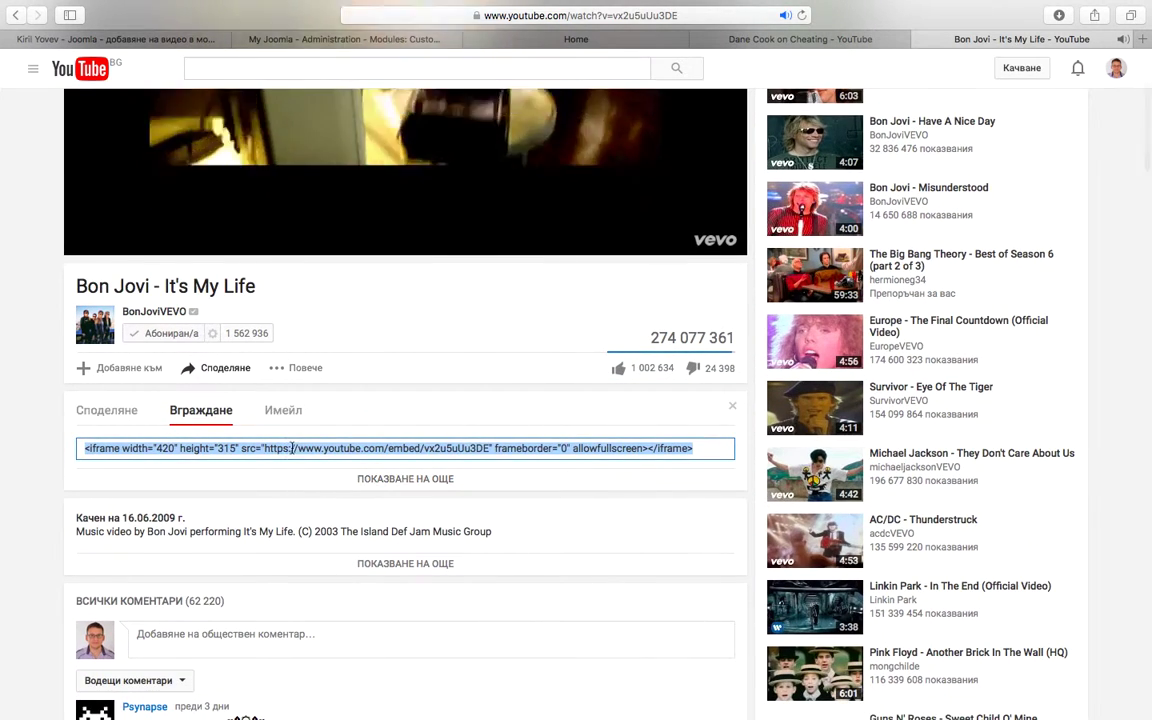
{"action": "left_click", "coordinate": [410, 480]}
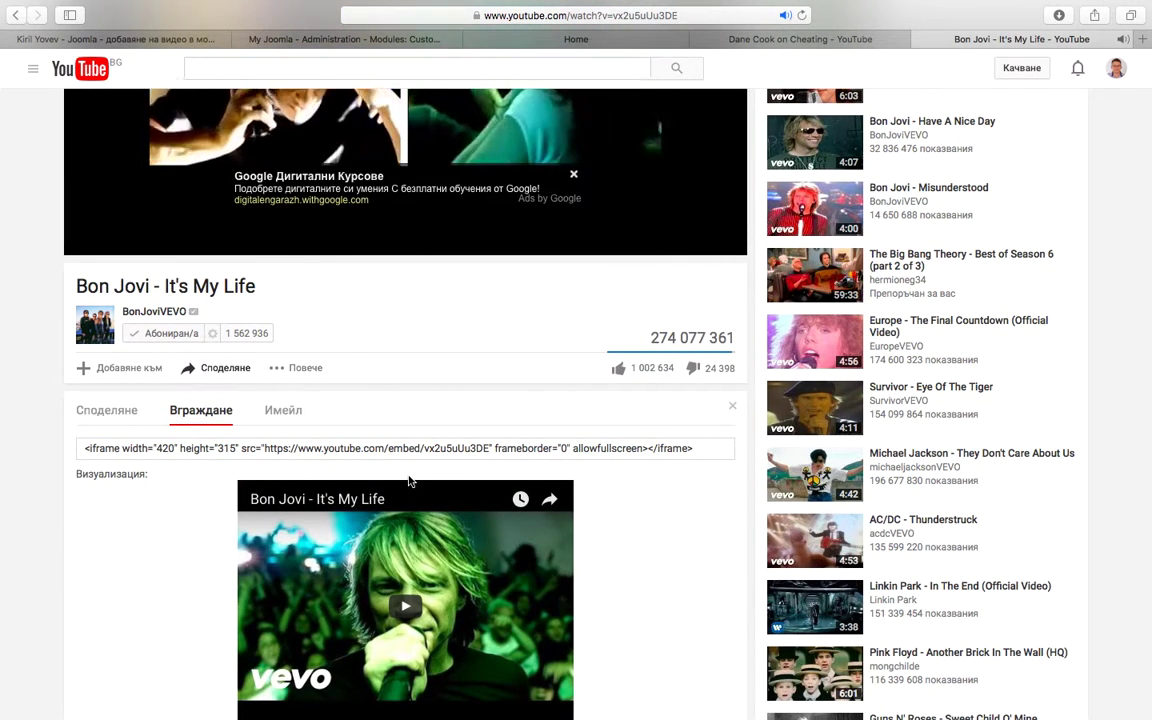
Copy the video's complete iframe embed code and pause the playback
{"action": "left_click", "coordinate": [372, 453]}
{"action": "left_click", "coordinate": [372, 453]}
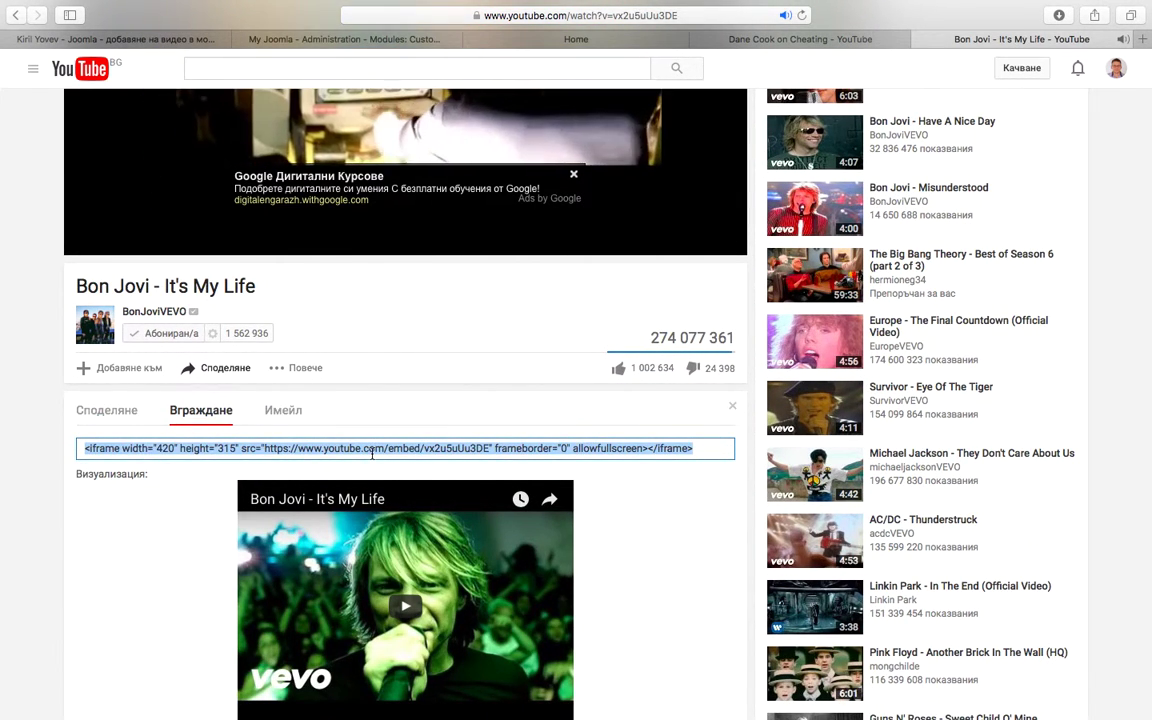
{"action": "right_click", "coordinate": [373, 448]}
{"action": "left_click", "coordinate": [425, 493]}
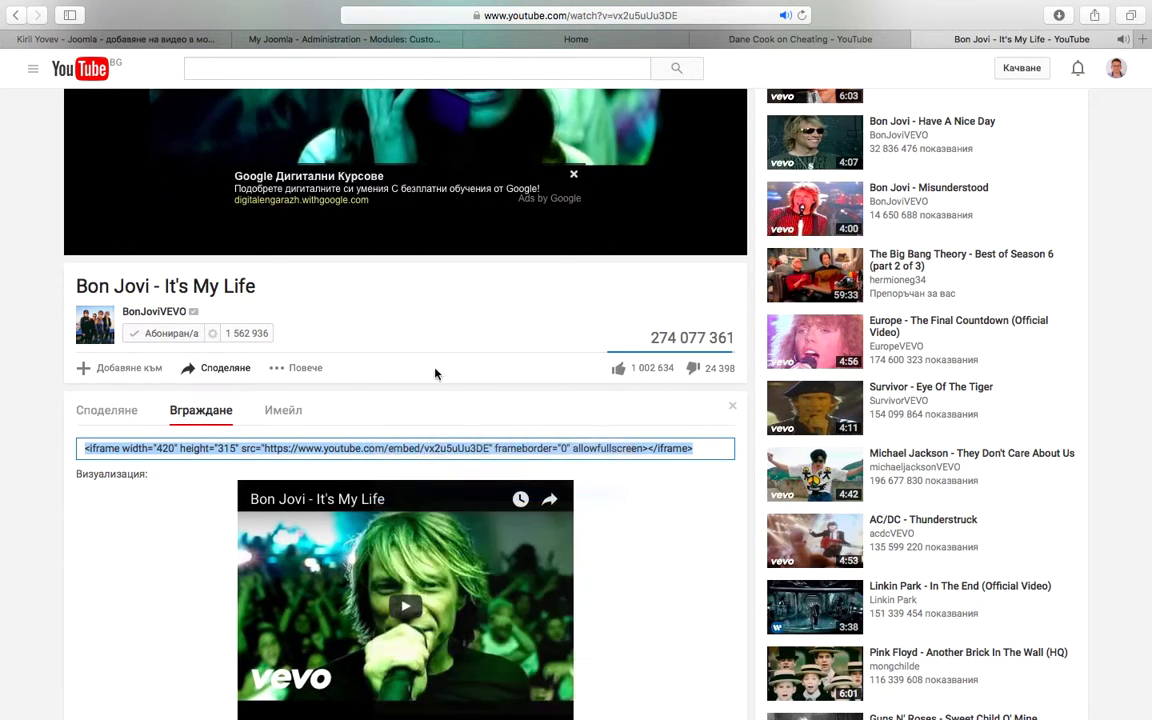
{"action": "scroll", "coordinate": [432, 406], "scroll_direction": "up", "scroll_amount": 5}
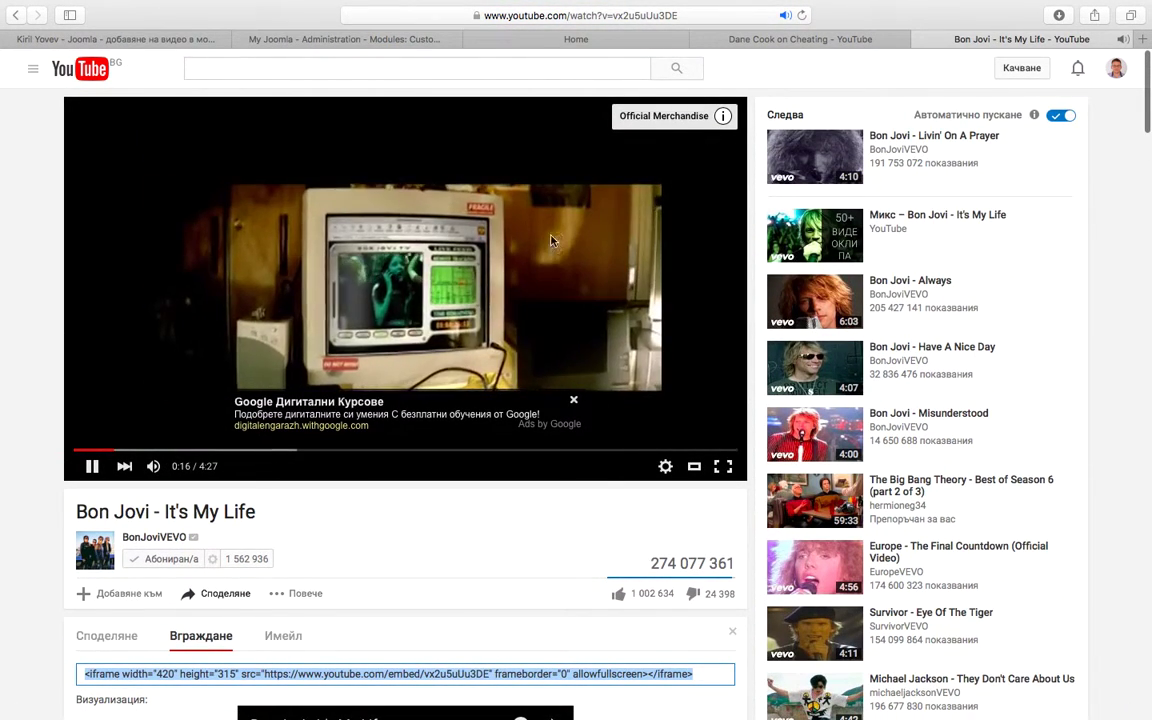
{"action": "left_click", "coordinate": [515, 198]}
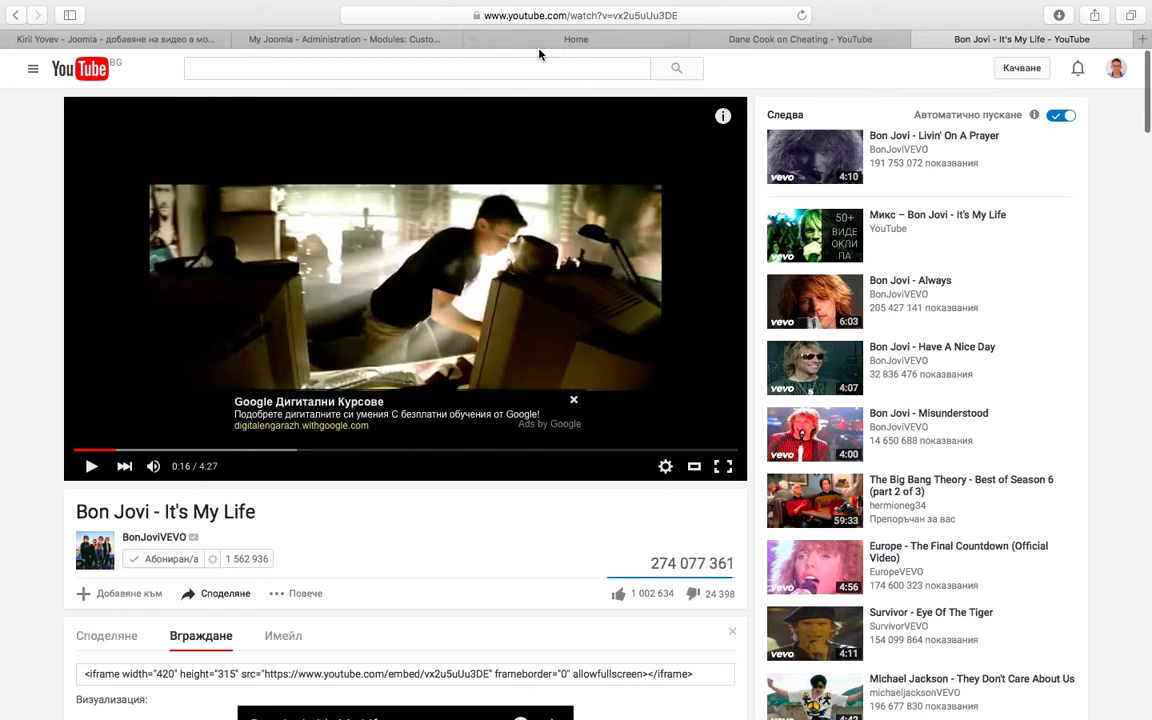
Paste the copied iframe code into the module's source code between the paragraphs above and below the video, and apply it
{"action": "left_click", "coordinate": [360, 39]}
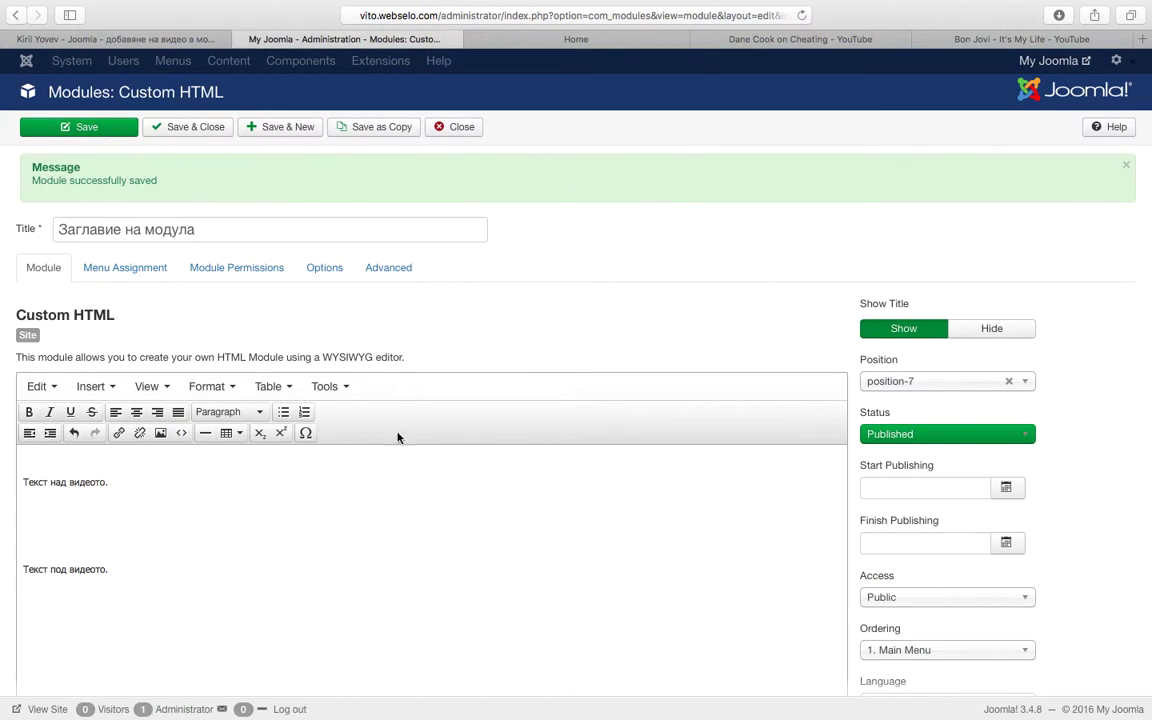
{"action": "left_click", "coordinate": [327, 386]}
{"action": "left_click", "coordinate": [352, 417]}
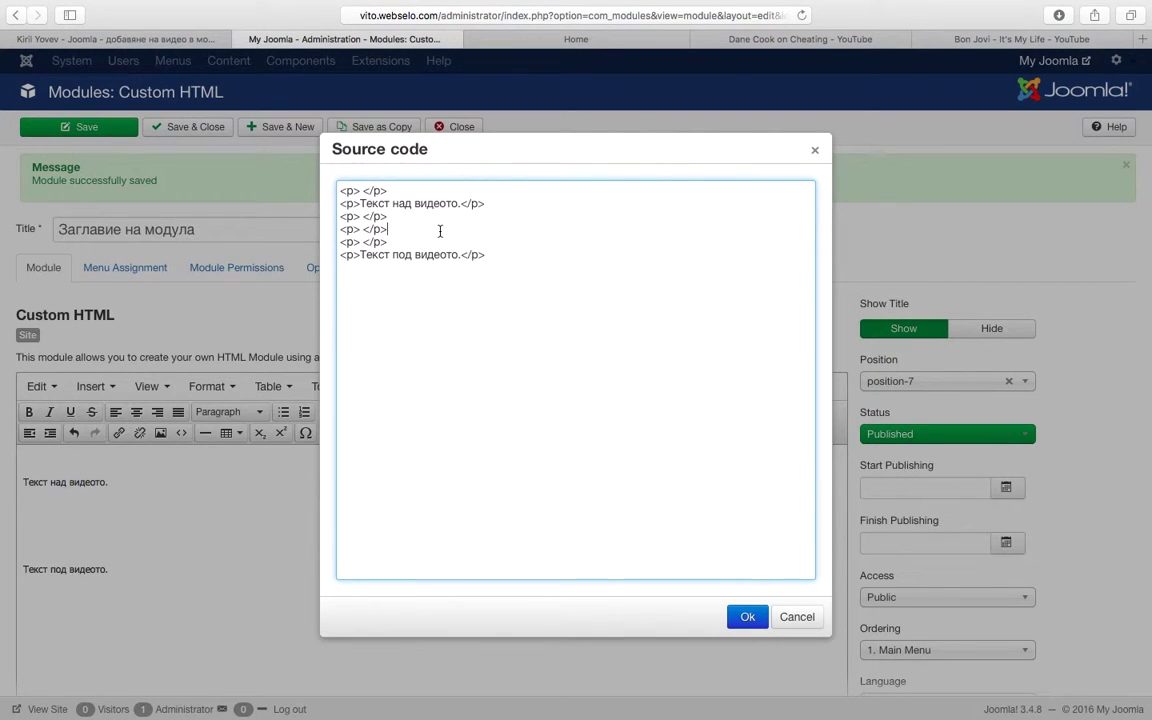
{"action": "key", "text": "Return"}
{"action": "key", "text": "Return"}
{"action": "key", "text": "Return"}
{"action": "key", "text": "super+v"}
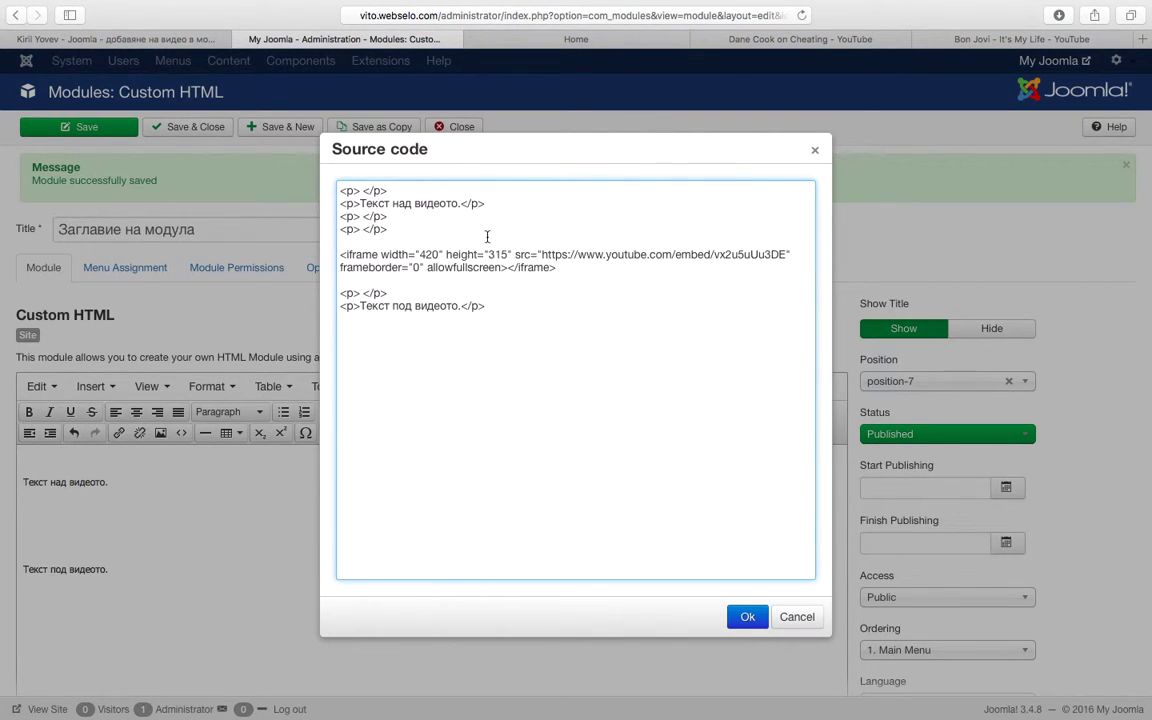
{"action": "left_click", "coordinate": [745, 617]}
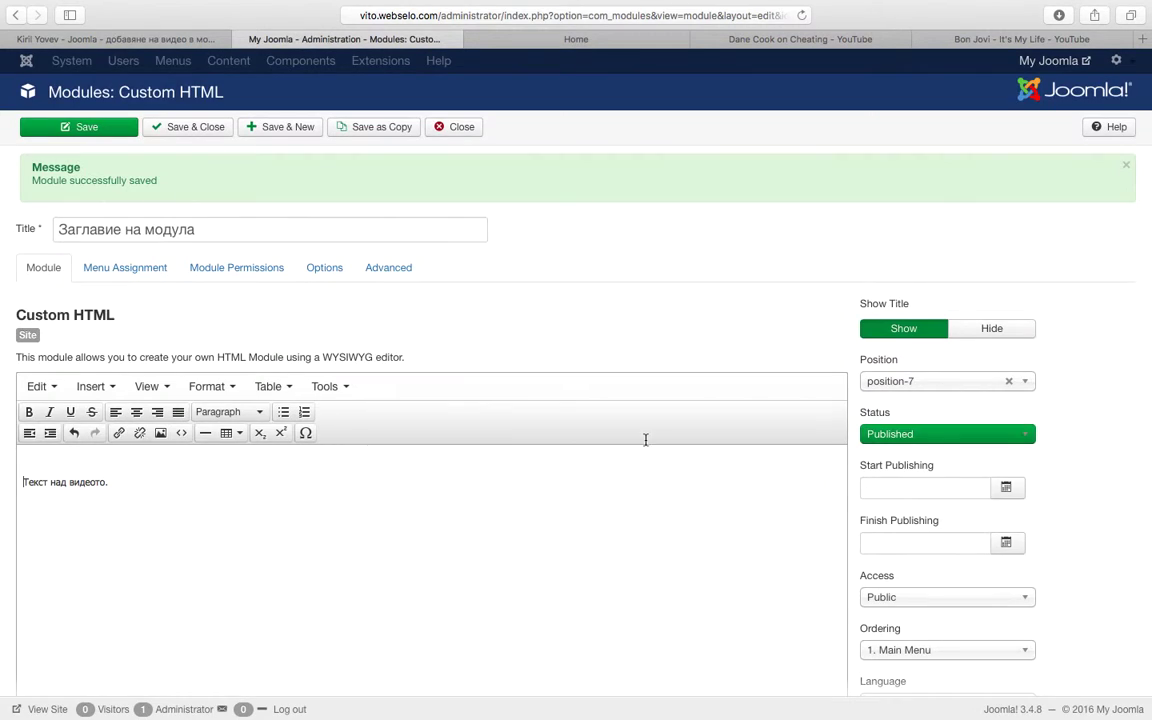
Save the module with the embedded video and check it on the public home page
{"action": "scroll", "coordinate": [644, 443], "scroll_direction": "down", "scroll_amount": 5}
{"action": "scroll", "coordinate": [643, 437], "scroll_direction": "up", "scroll_amount": 2}
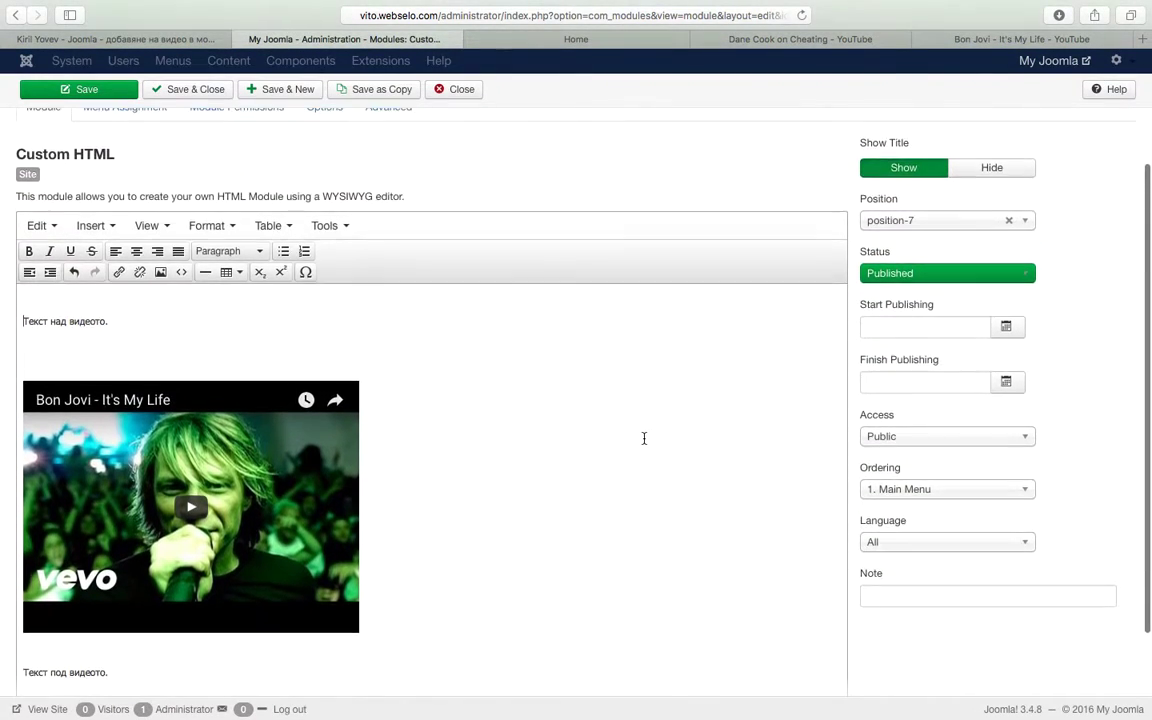
{"action": "left_click", "coordinate": [85, 89]}
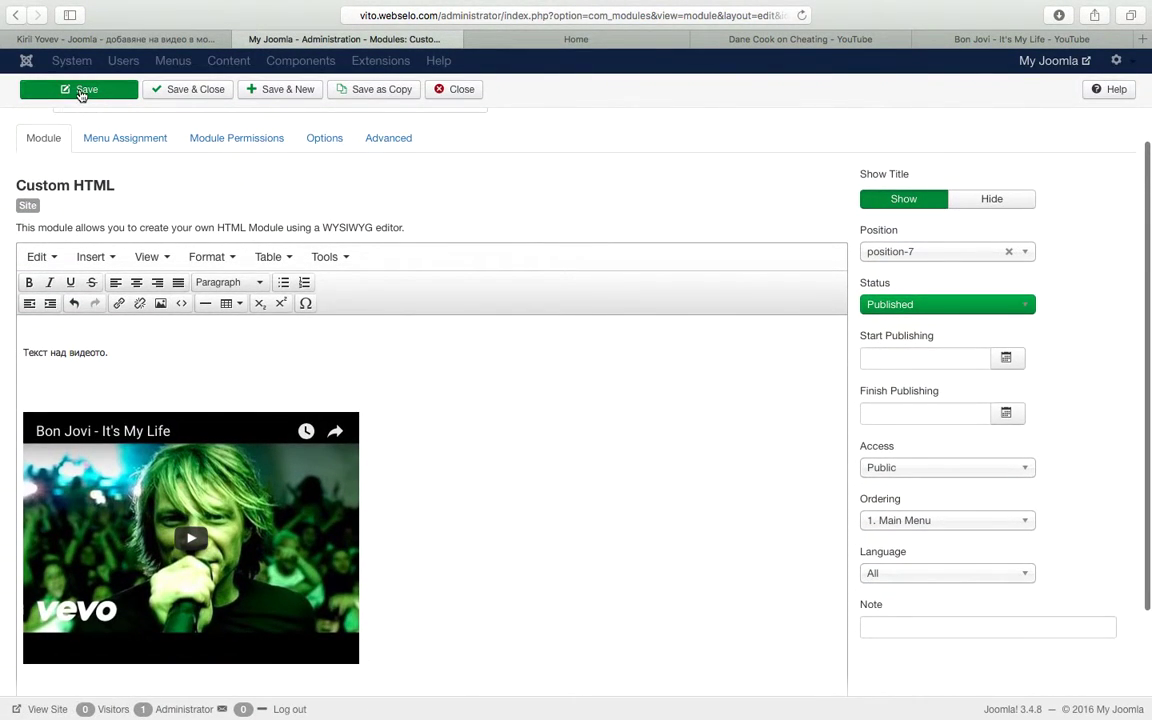
{"action": "left_click", "coordinate": [599, 40]}
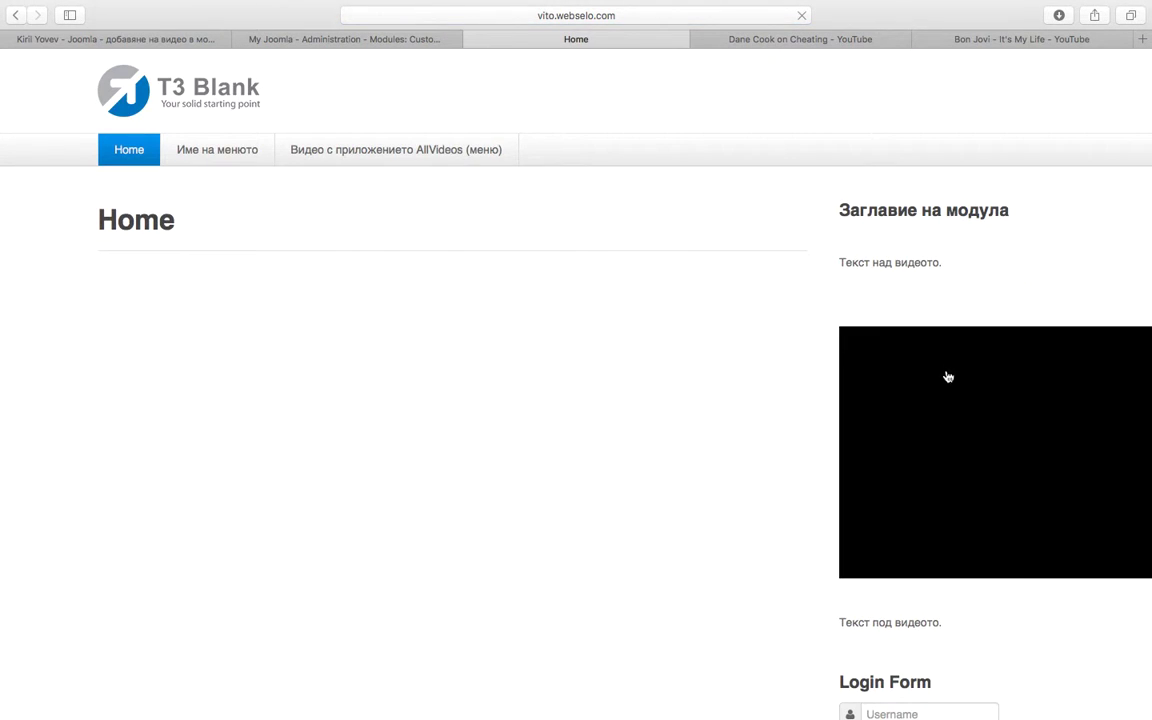
{"action": "scroll", "coordinate": [943, 391], "scroll_direction": "down", "scroll_amount": 1}
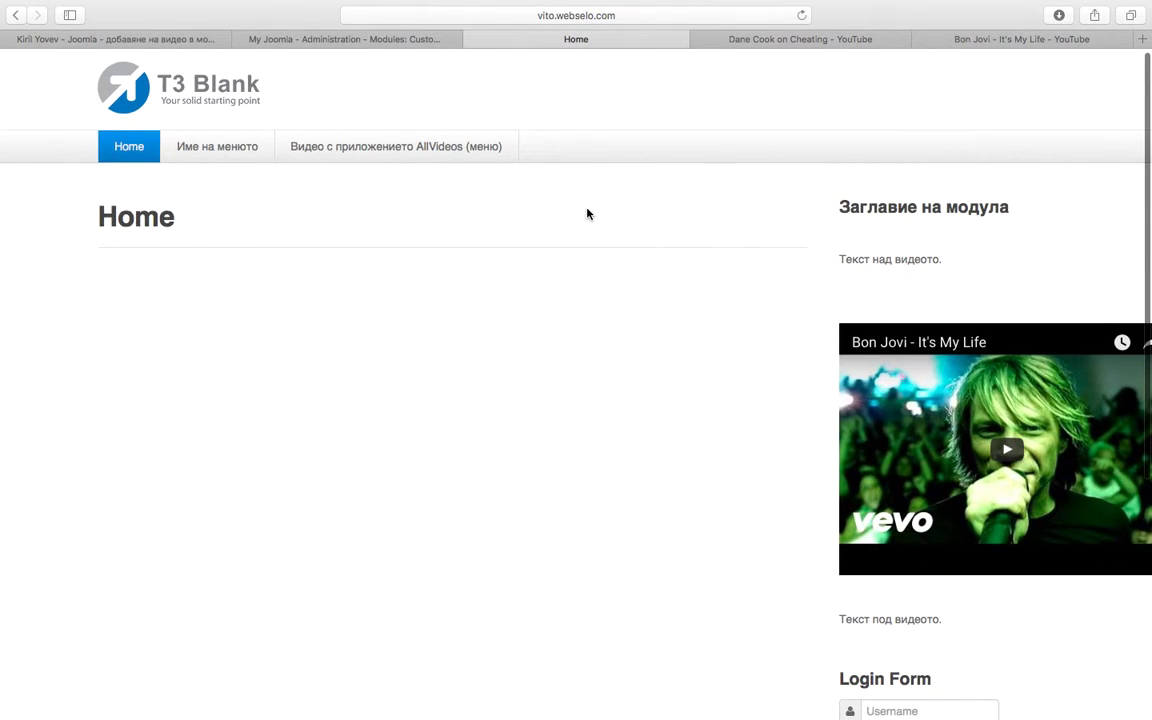
Save and close the module, and open the Megamenu configuration of the "t3_blank - Default" template style
{"action": "left_click", "coordinate": [316, 40]}
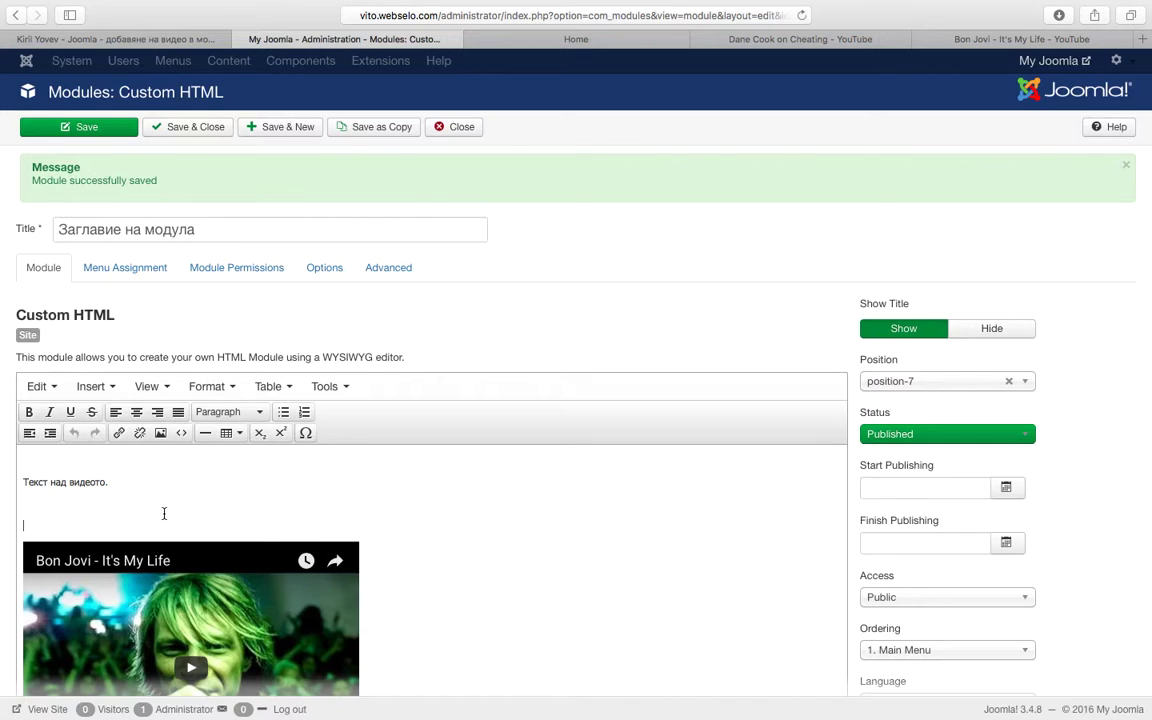
{"action": "left_click", "coordinate": [194, 134]}
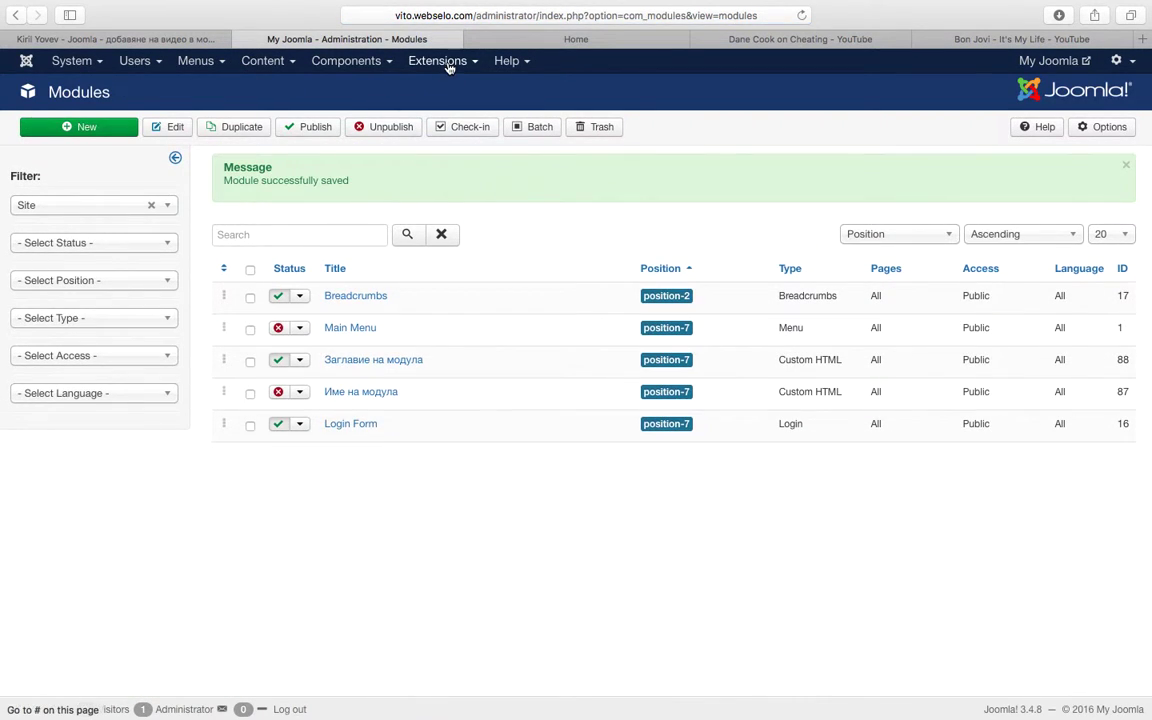
{"action": "left_click", "coordinate": [445, 62]}
{"action": "left_click", "coordinate": [466, 162]}
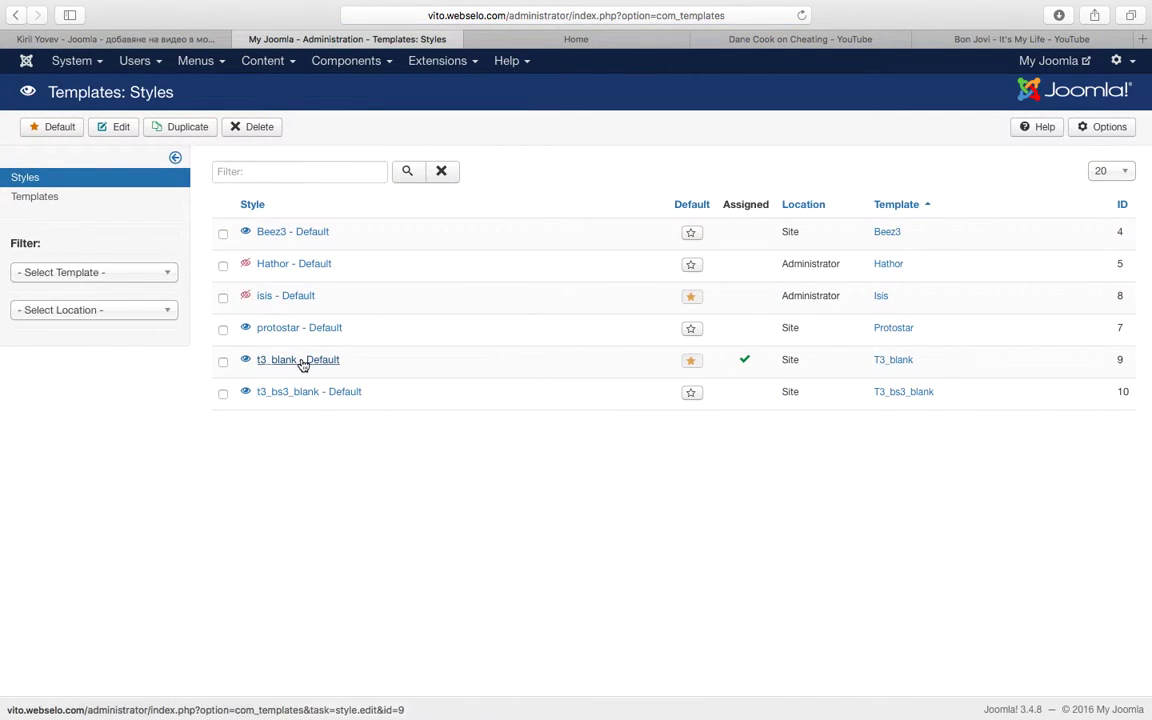
{"action": "left_click", "coordinate": [301, 363]}
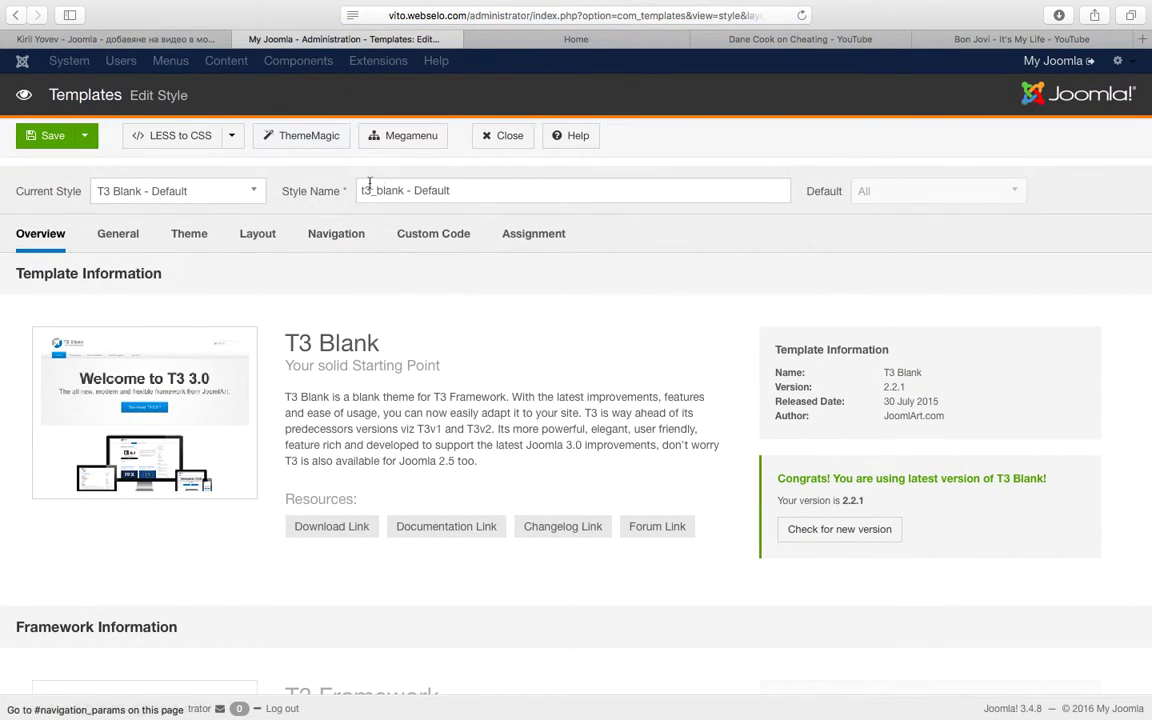
{"action": "left_click", "coordinate": [405, 140]}
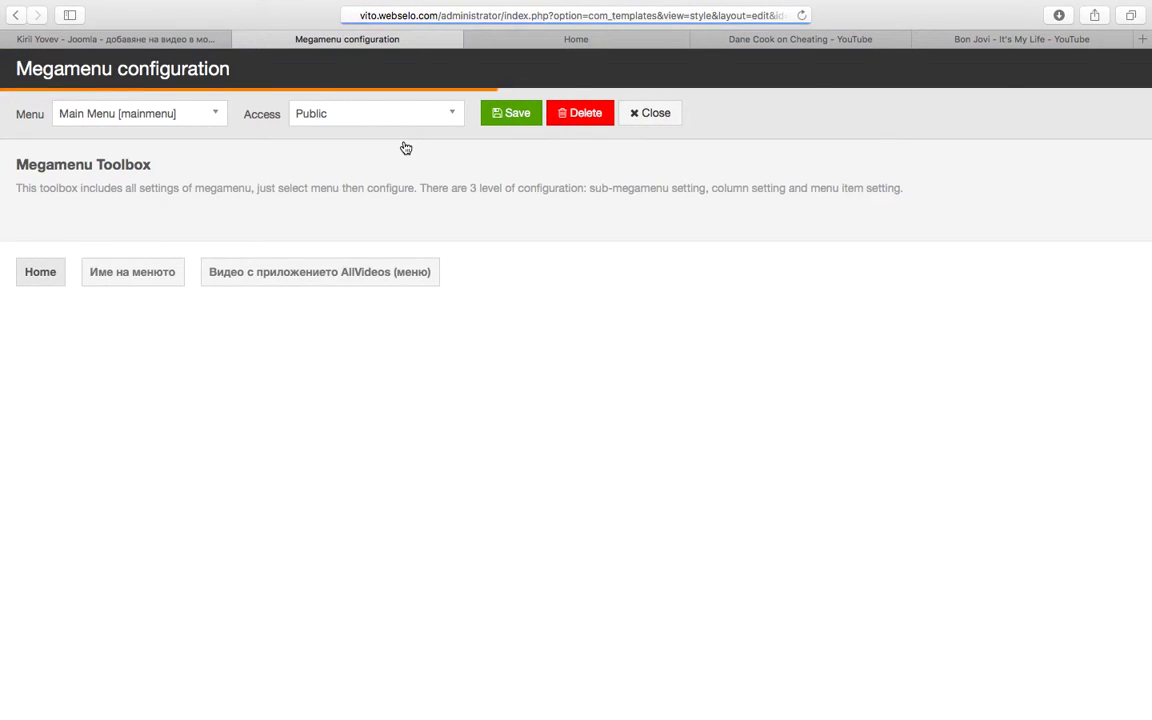
Turn on the submenu for the "Име на менюто" item and set the submenu width to 600px
{"action": "left_click", "coordinate": [153, 289]}
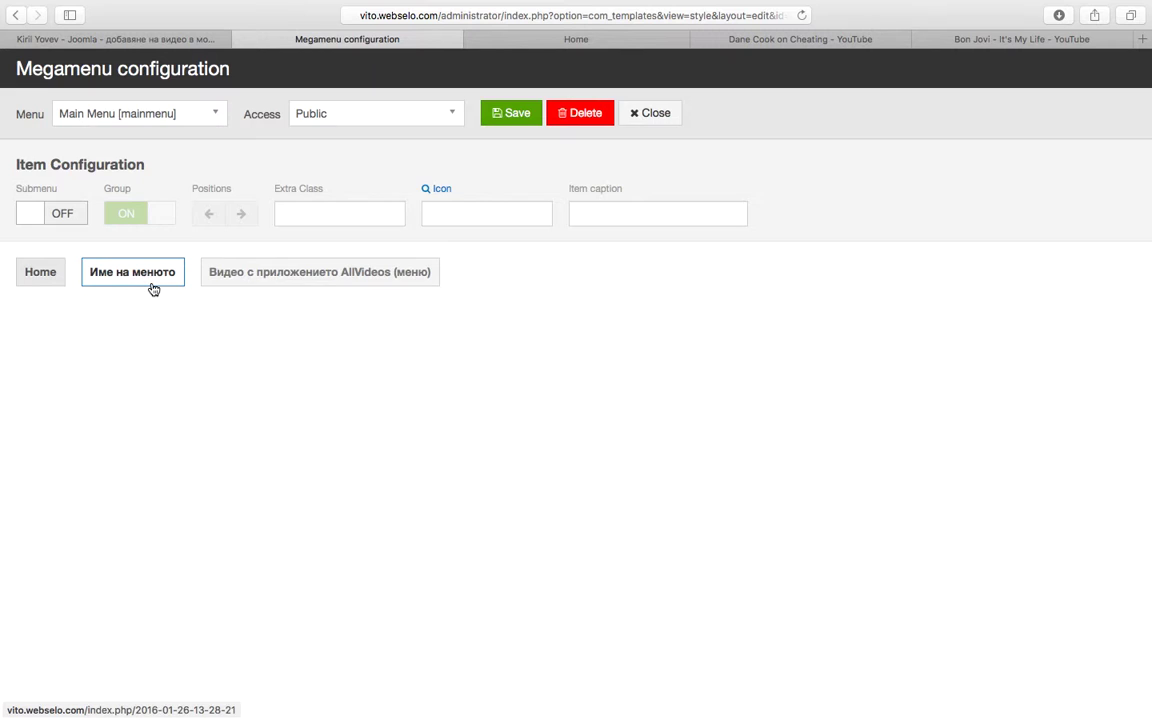
{"action": "left_click", "coordinate": [25, 214]}
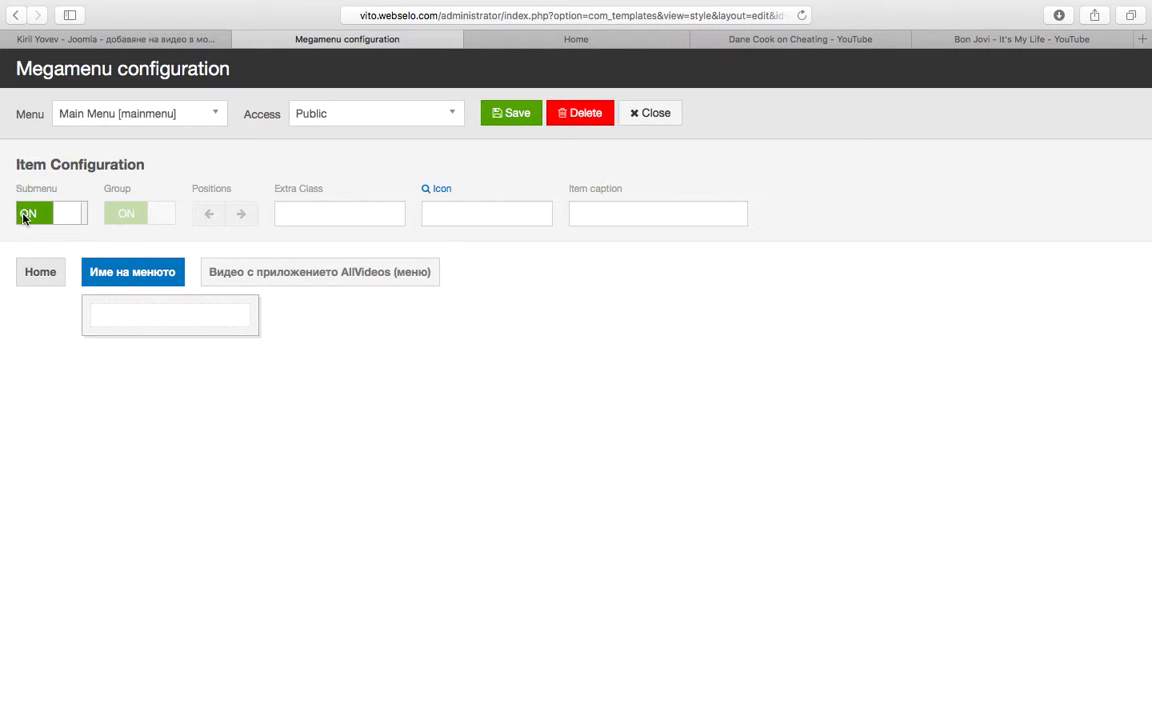
{"action": "left_click", "coordinate": [170, 324]}
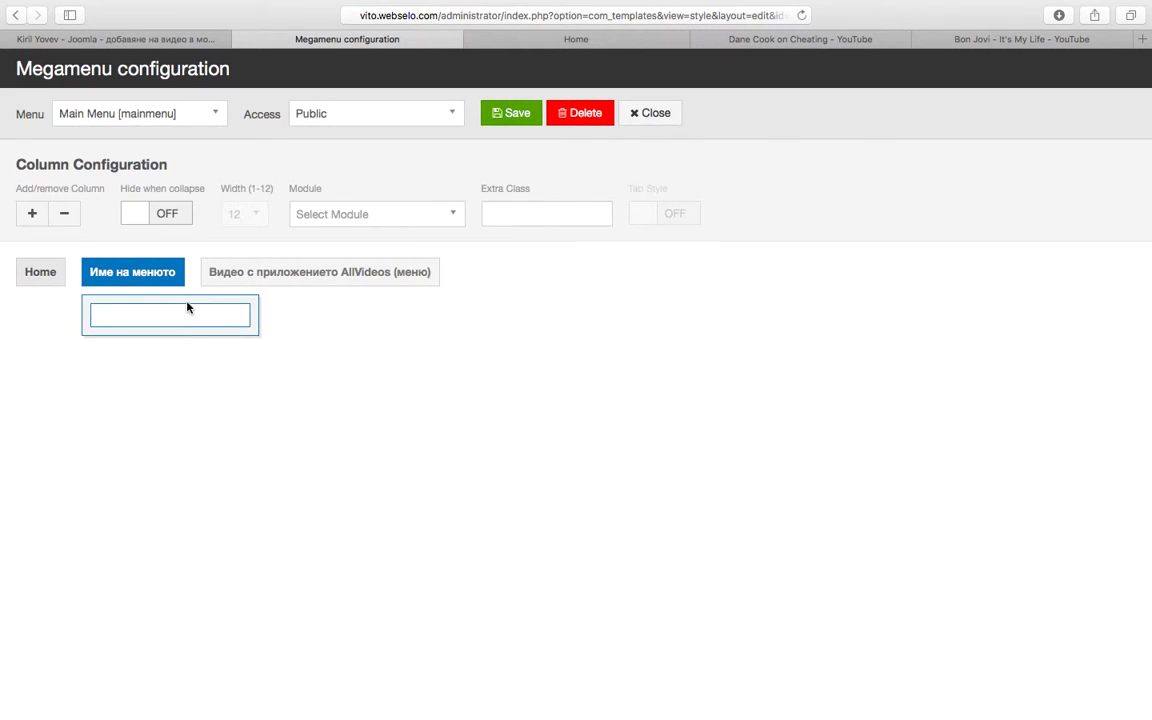
{"action": "left_click", "coordinate": [187, 308]}
{"action": "left_click", "coordinate": [225, 207]}
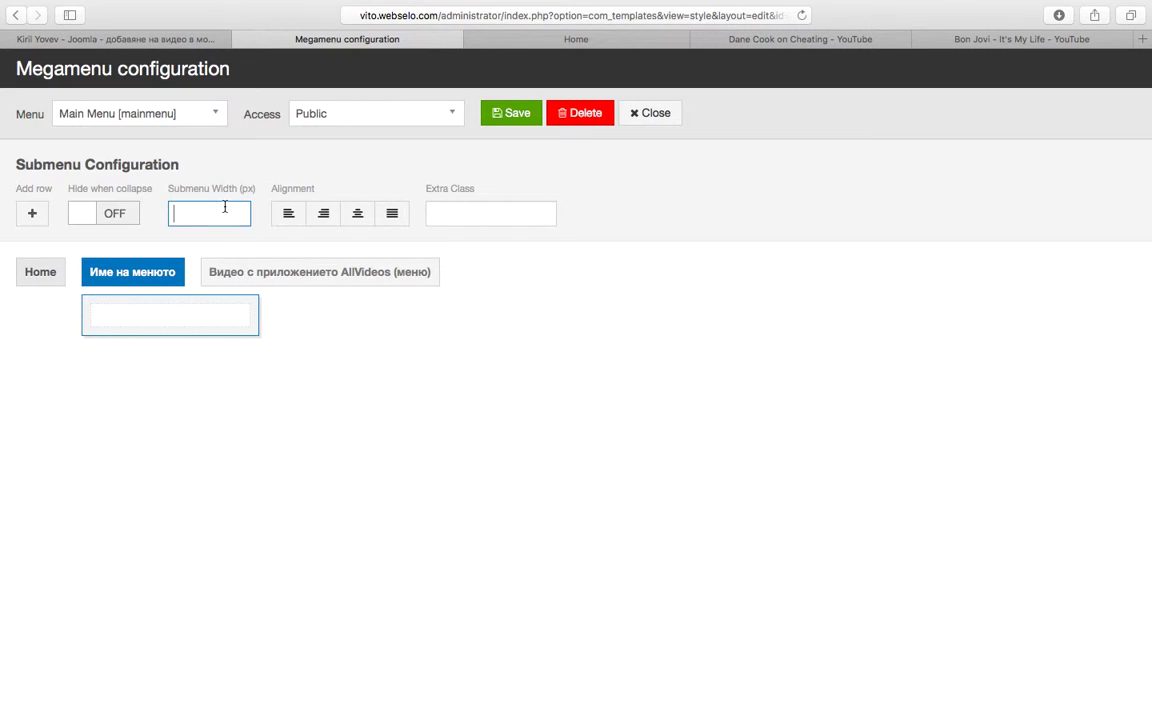
{"action": "type", "text": "600px"}
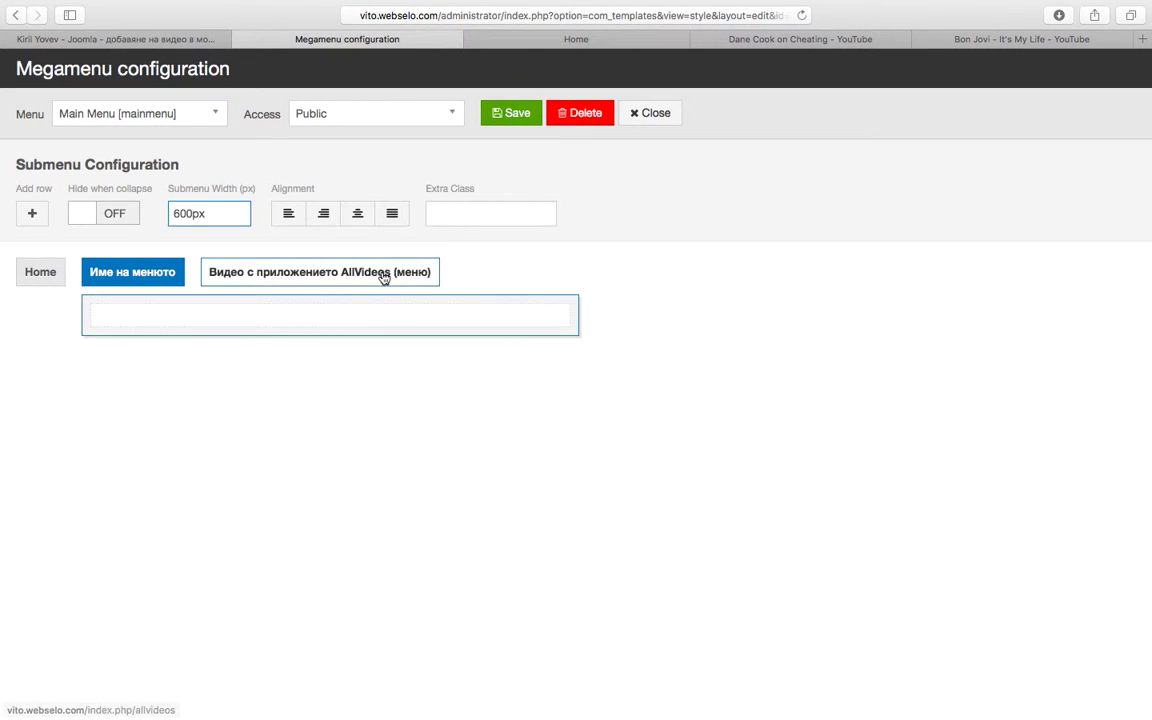
Assign the "Заглавие на модула" module to the submenu's empty column and save the megamenu configuration
{"action": "left_click", "coordinate": [324, 313]}
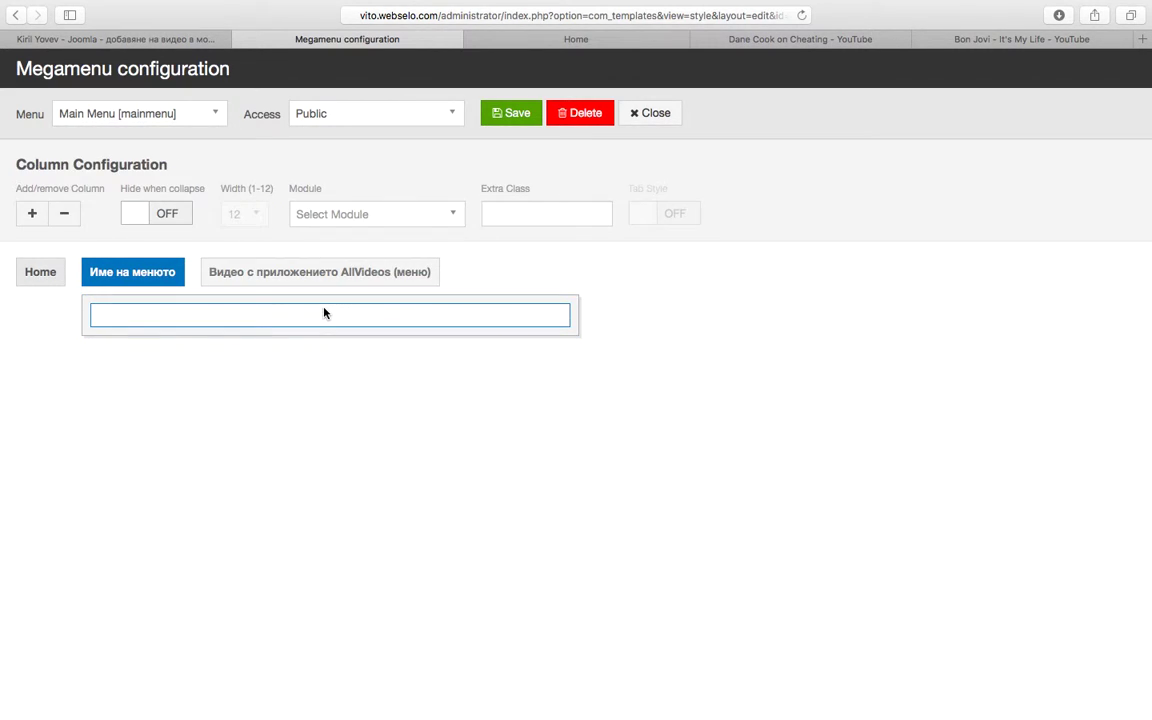
{"action": "left_click", "coordinate": [360, 217]}
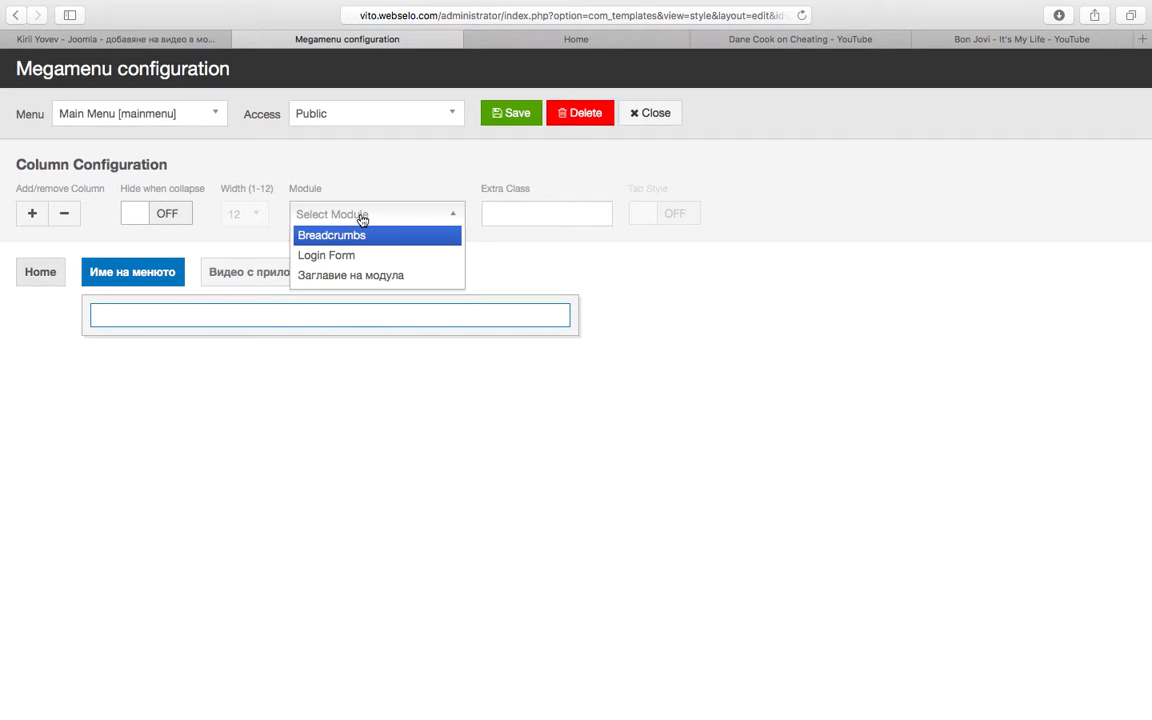
{"action": "left_click", "coordinate": [368, 277]}
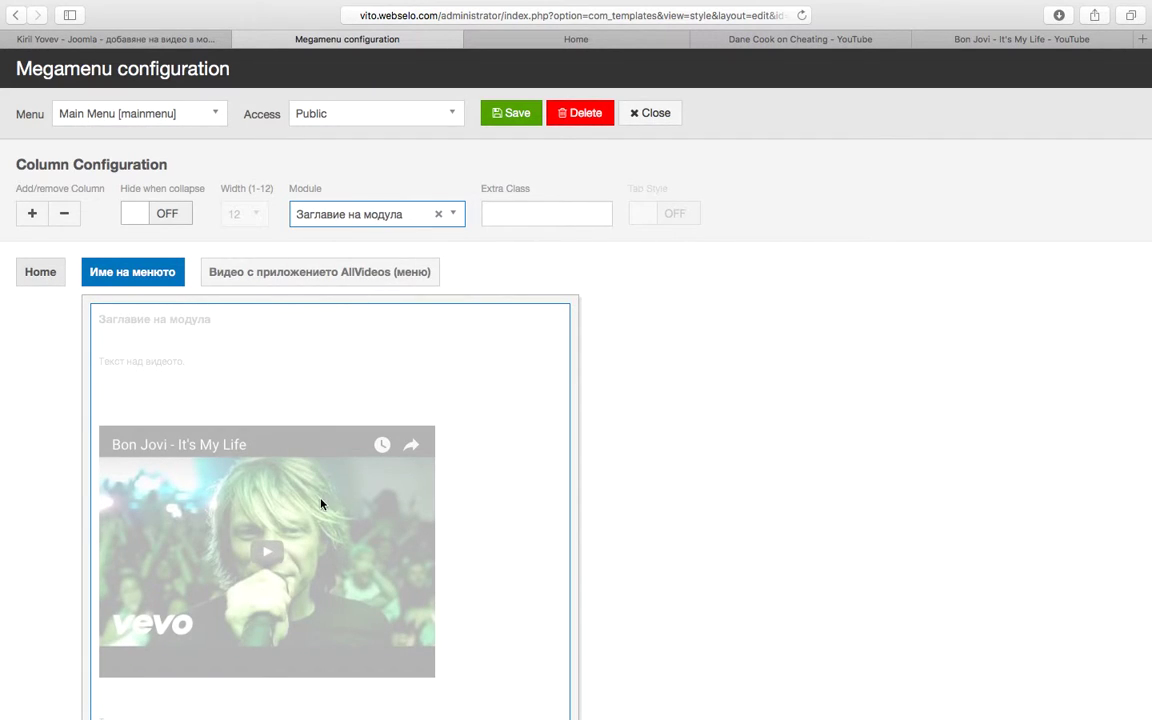
{"action": "left_click", "coordinate": [515, 113]}
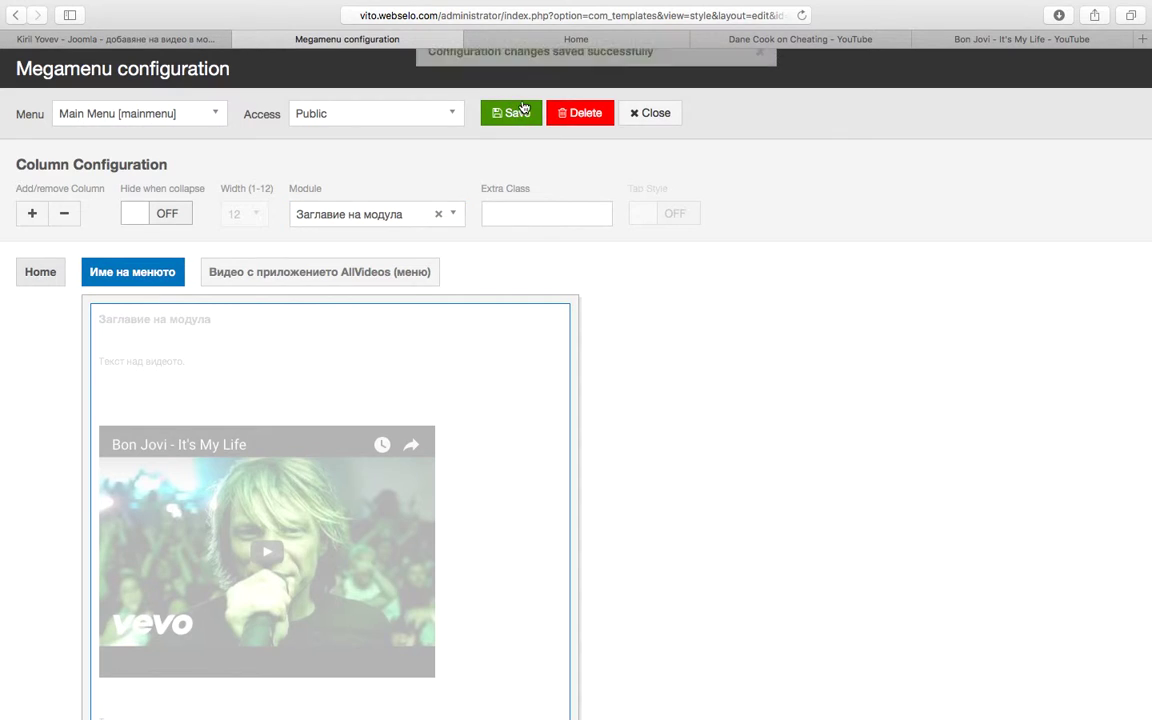
Reload the public home page, play the video in the "Име на менюто" submenu, skip ahead in it and pause it
{"action": "left_click", "coordinate": [615, 40]}
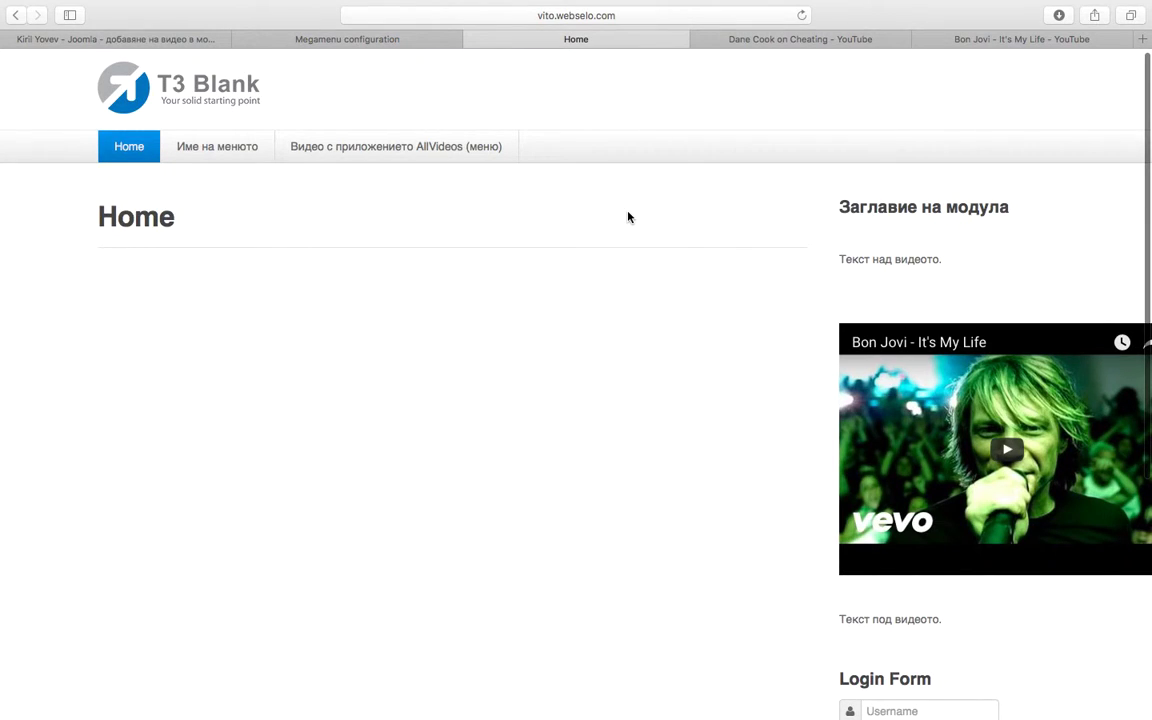
{"action": "left_click", "coordinate": [800, 15]}
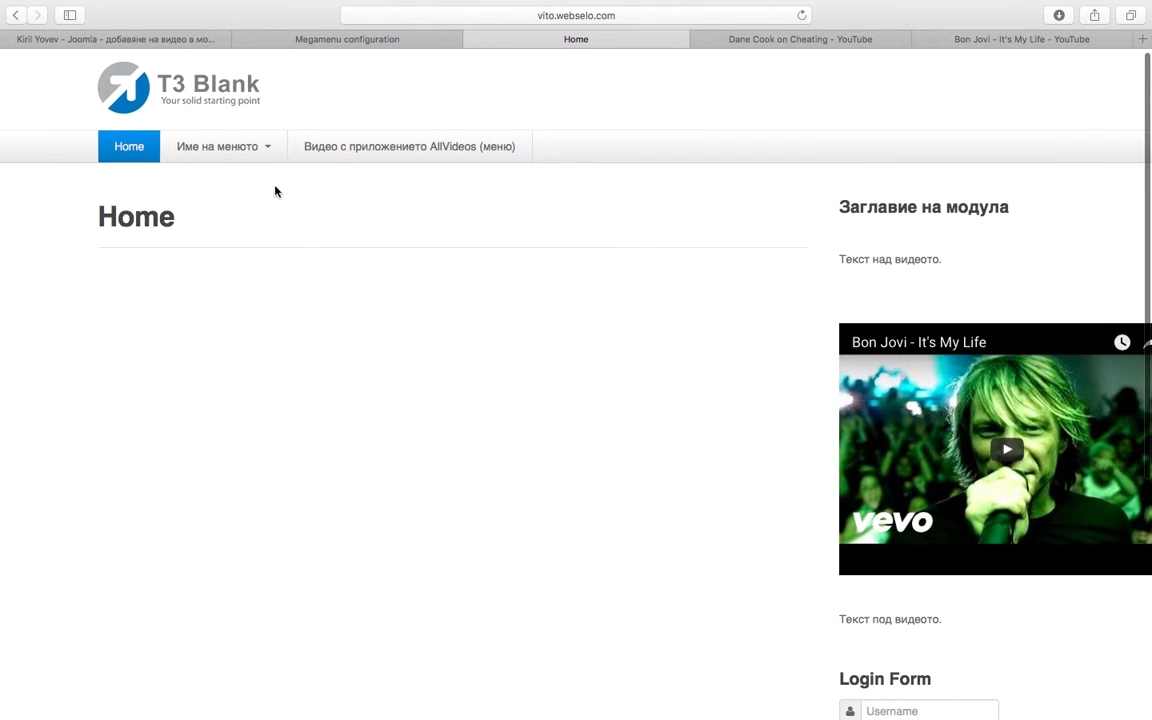
{"action": "mouse_move", "coordinate": [253, 148]}
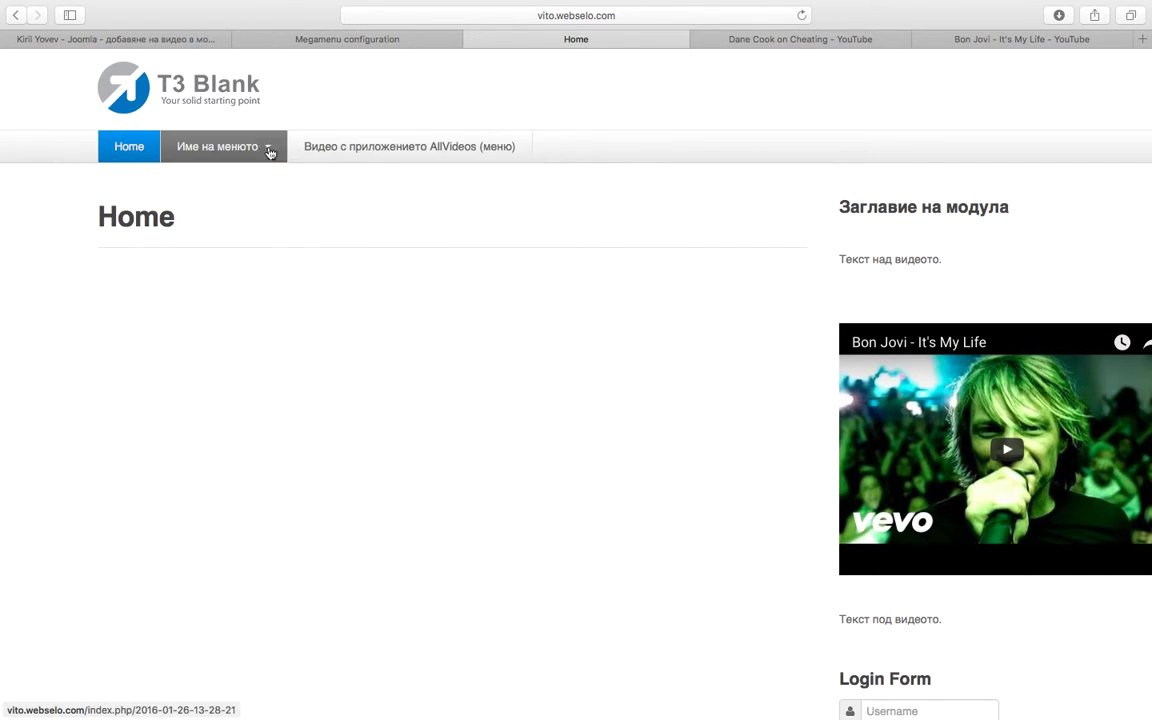
{"action": "left_click", "coordinate": [345, 420]}
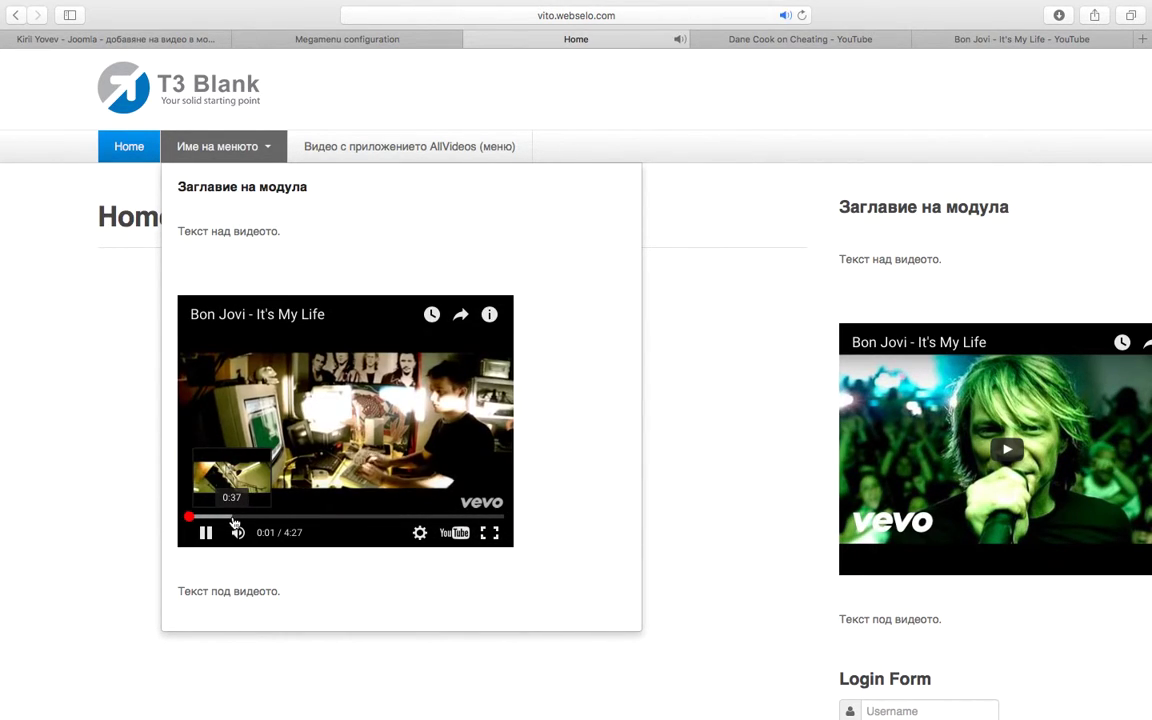
{"action": "left_click", "coordinate": [233, 518]}
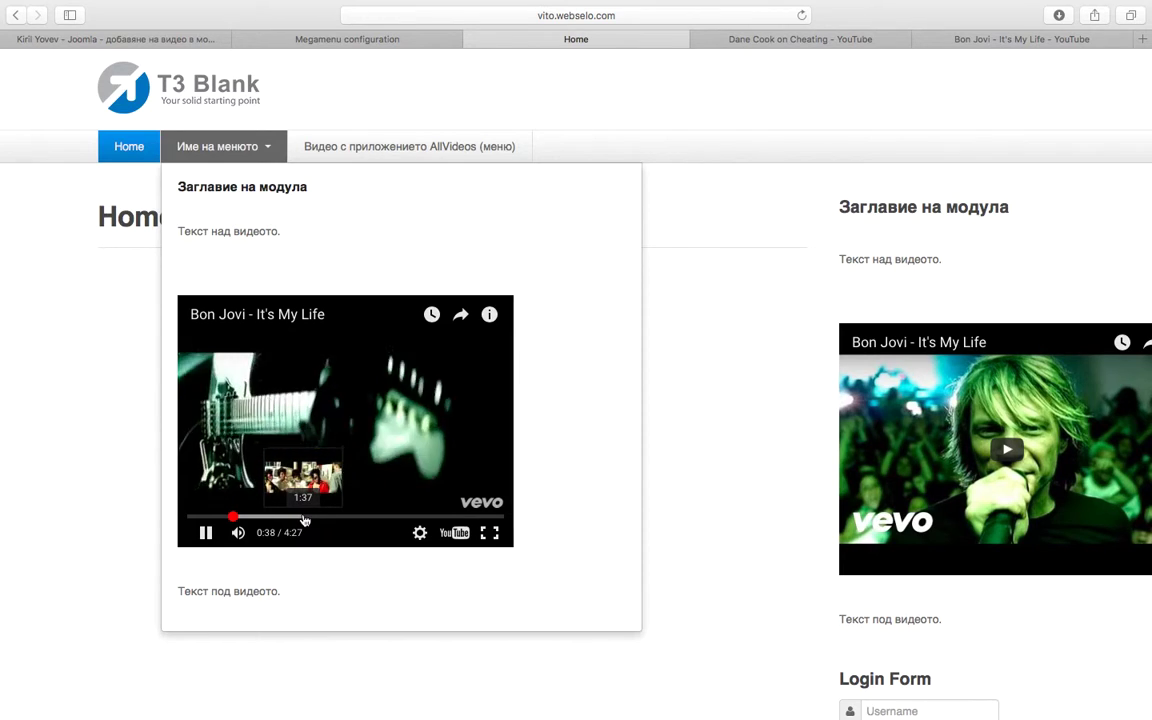
{"action": "left_click", "coordinate": [285, 437]}
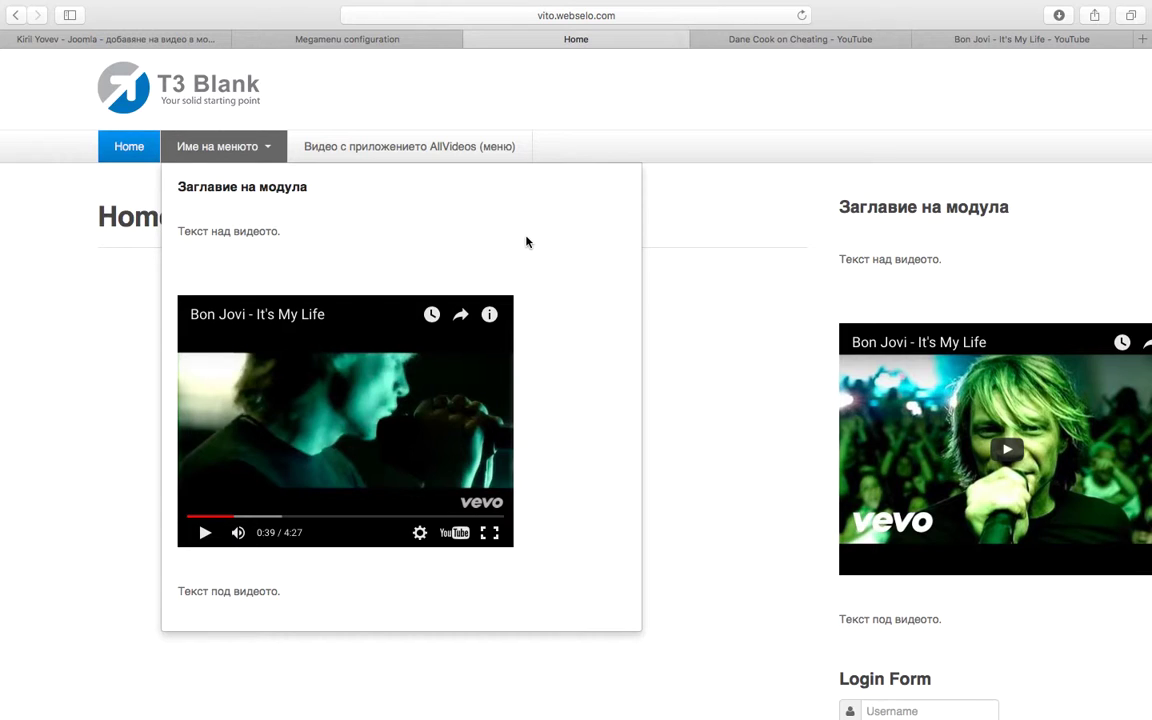
Return to the megamenu configuration and add a second row to the "Име на менюто" submenu
{"action": "left_click", "coordinate": [385, 39]}
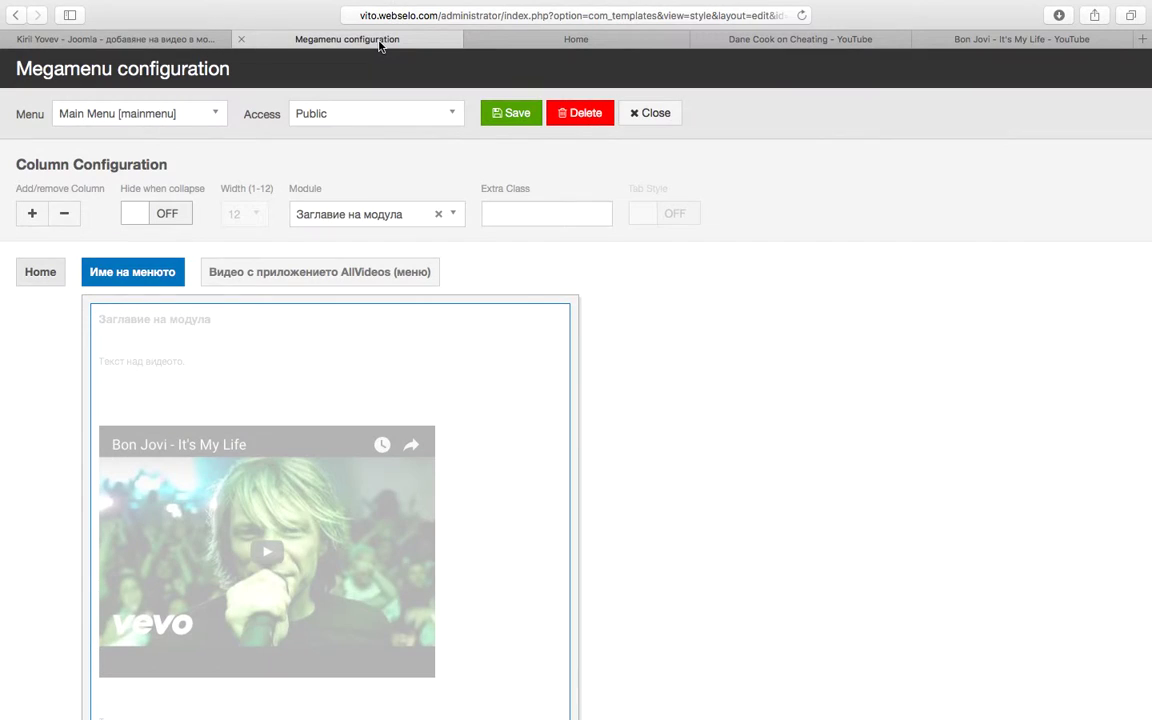
{"action": "scroll", "coordinate": [249, 291], "scroll_direction": "down", "scroll_amount": 2}
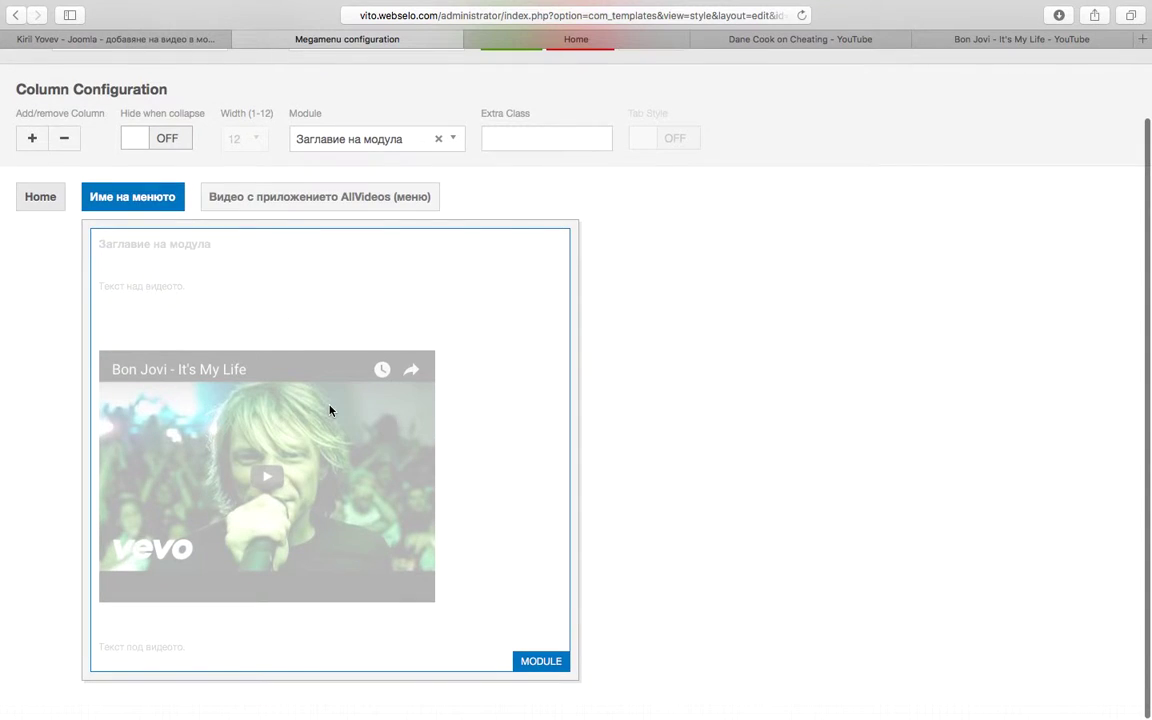
{"action": "left_click", "coordinate": [164, 206]}
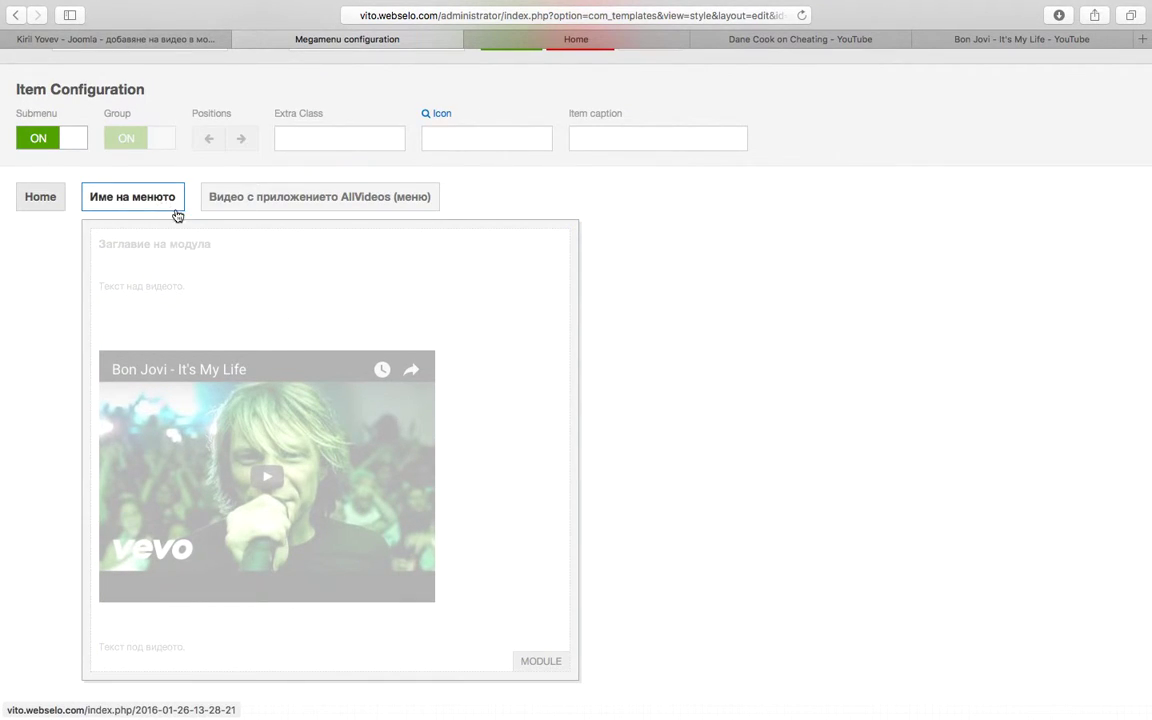
{"action": "left_click", "coordinate": [181, 224]}
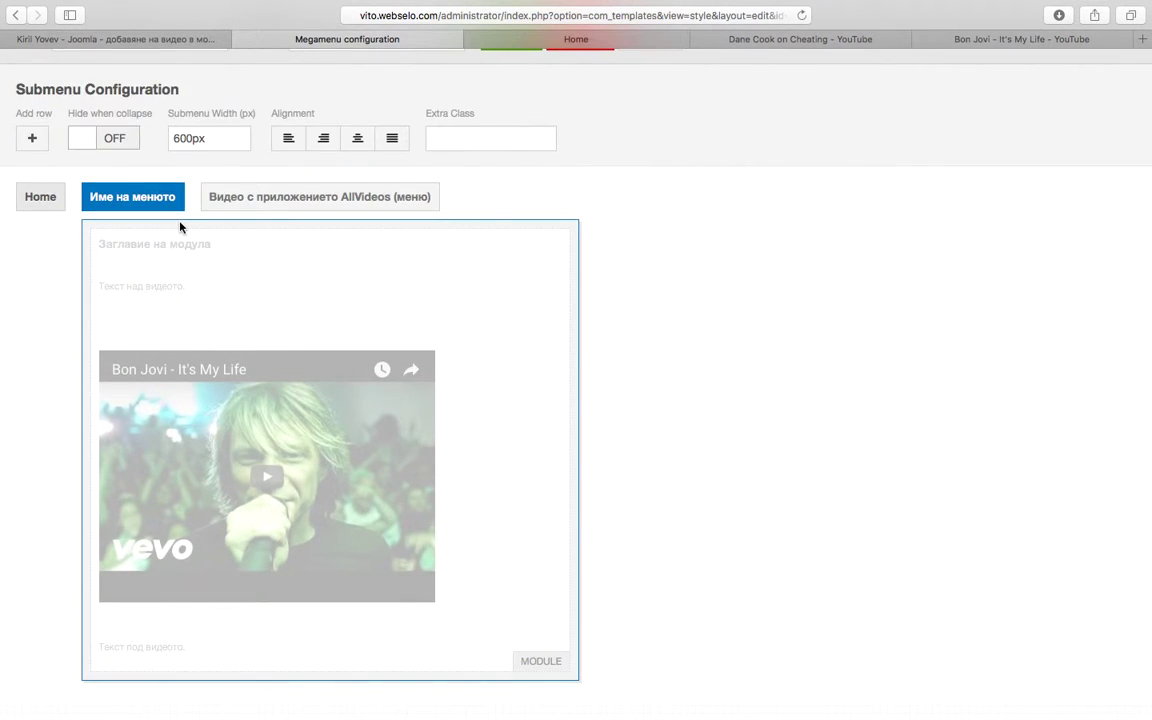
{"action": "left_click", "coordinate": [33, 138]}
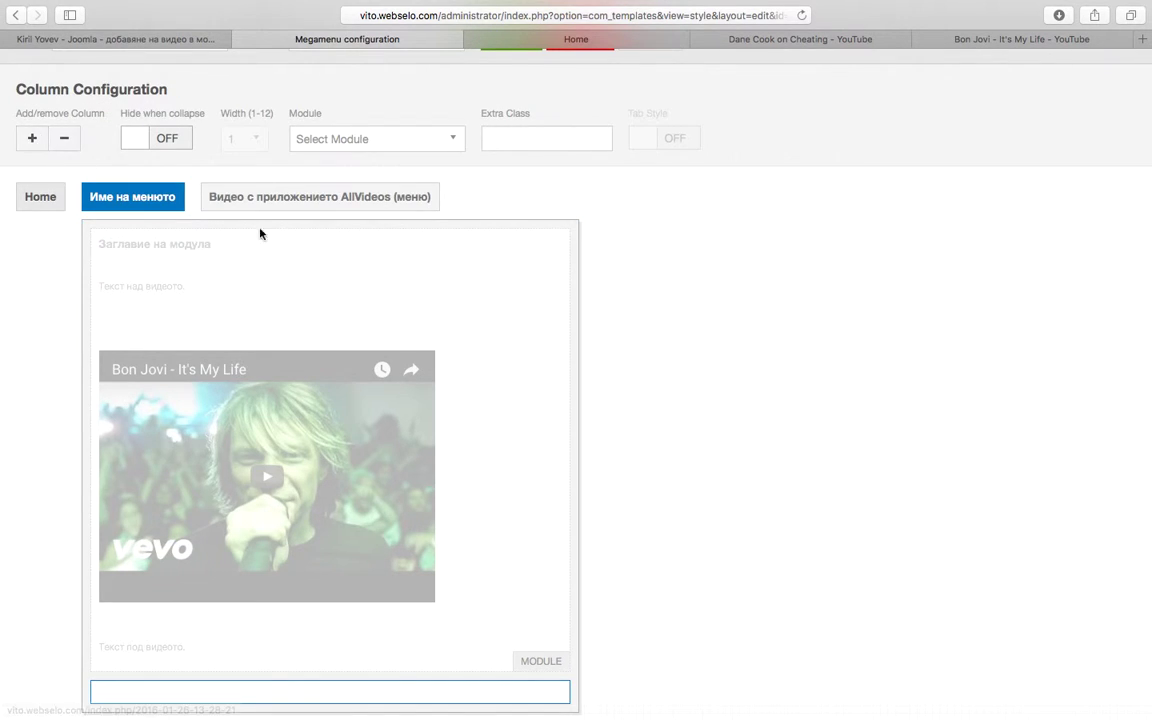
Assign the Login Form module to the submenu's new row and save the megamenu configuration
{"action": "left_click", "coordinate": [170, 197]}
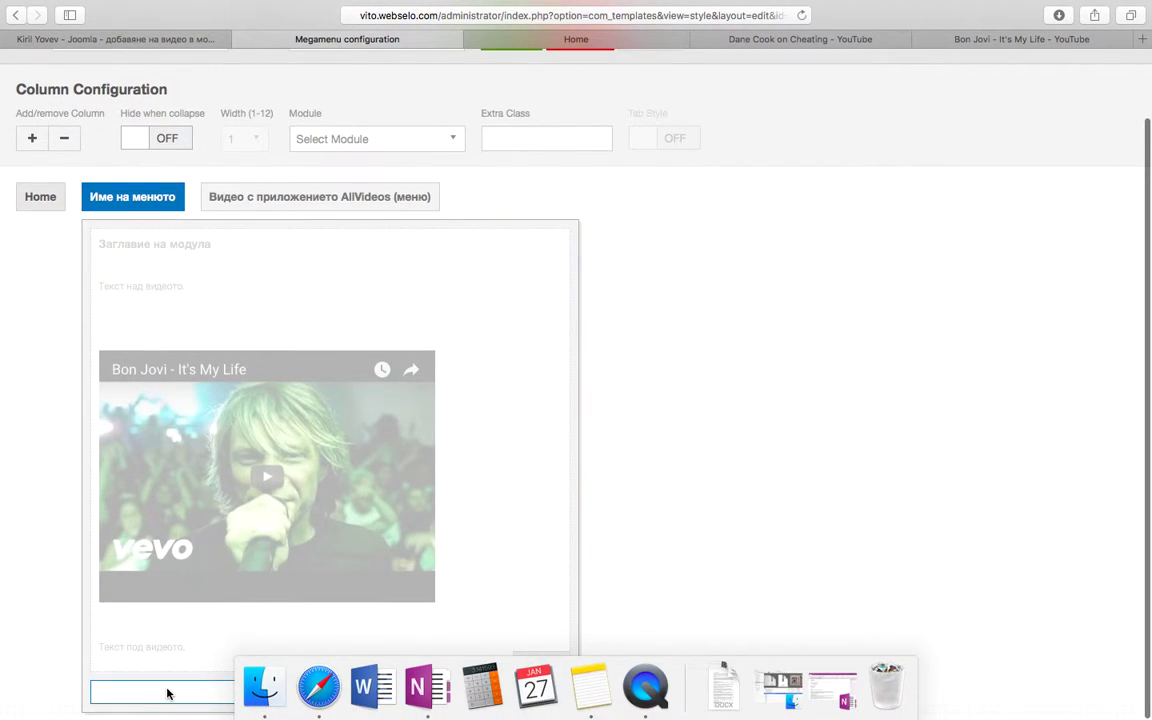
{"action": "left_click", "coordinate": [387, 142]}
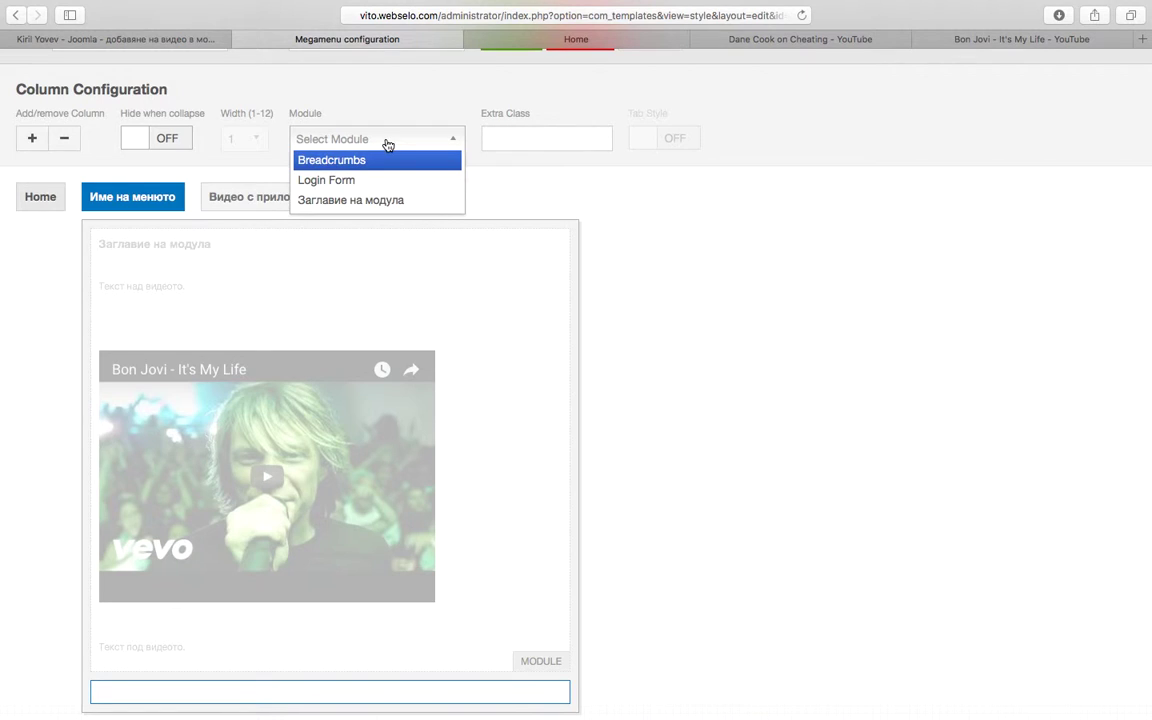
{"action": "left_click", "coordinate": [378, 182]}
{"action": "scroll", "coordinate": [540, 330], "scroll_direction": "down", "scroll_amount": 3}
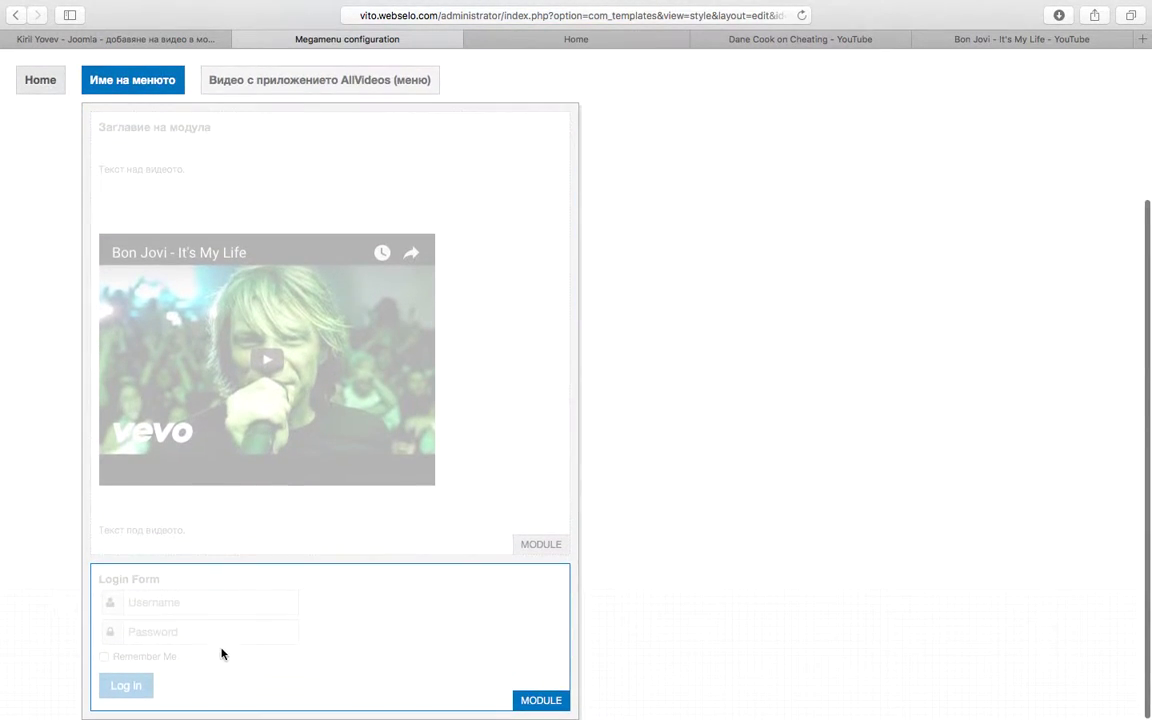
{"action": "scroll", "coordinate": [398, 556], "scroll_direction": "up", "scroll_amount": 5}
{"action": "left_click", "coordinate": [507, 114]}
Reload the public home page and examine the video and the login form in the "Име на менюто" submenu
{"action": "left_click", "coordinate": [598, 38]}
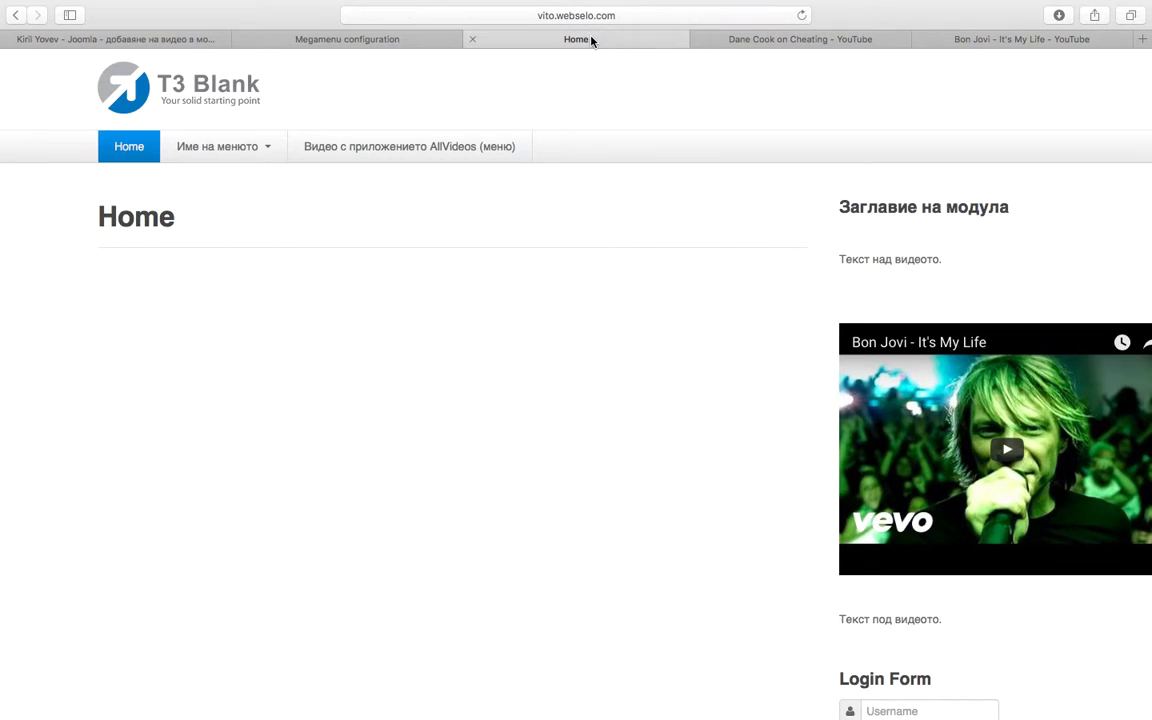
{"action": "left_click", "coordinate": [804, 16]}
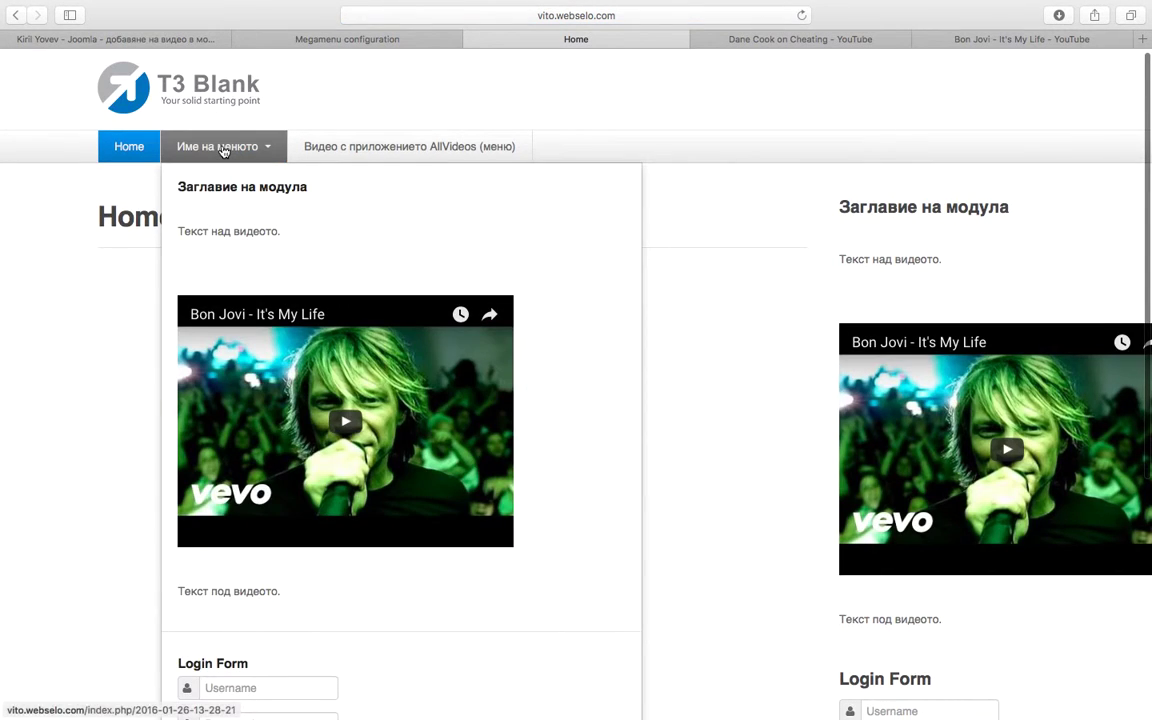
{"action": "scroll", "coordinate": [437, 483], "scroll_direction": "down", "scroll_amount": 6}
{"action": "scroll", "coordinate": [296, 368], "scroll_direction": "up", "scroll_amount": 4}
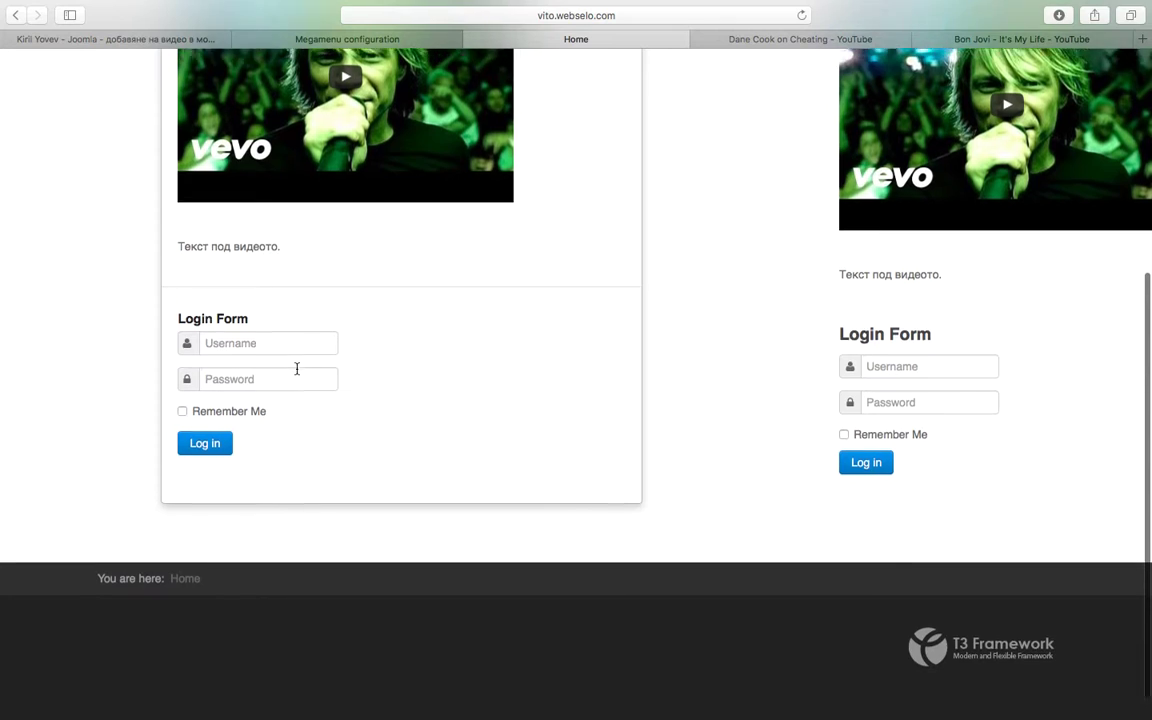
{"action": "scroll", "coordinate": [297, 368], "scroll_direction": "up", "scroll_amount": 1}
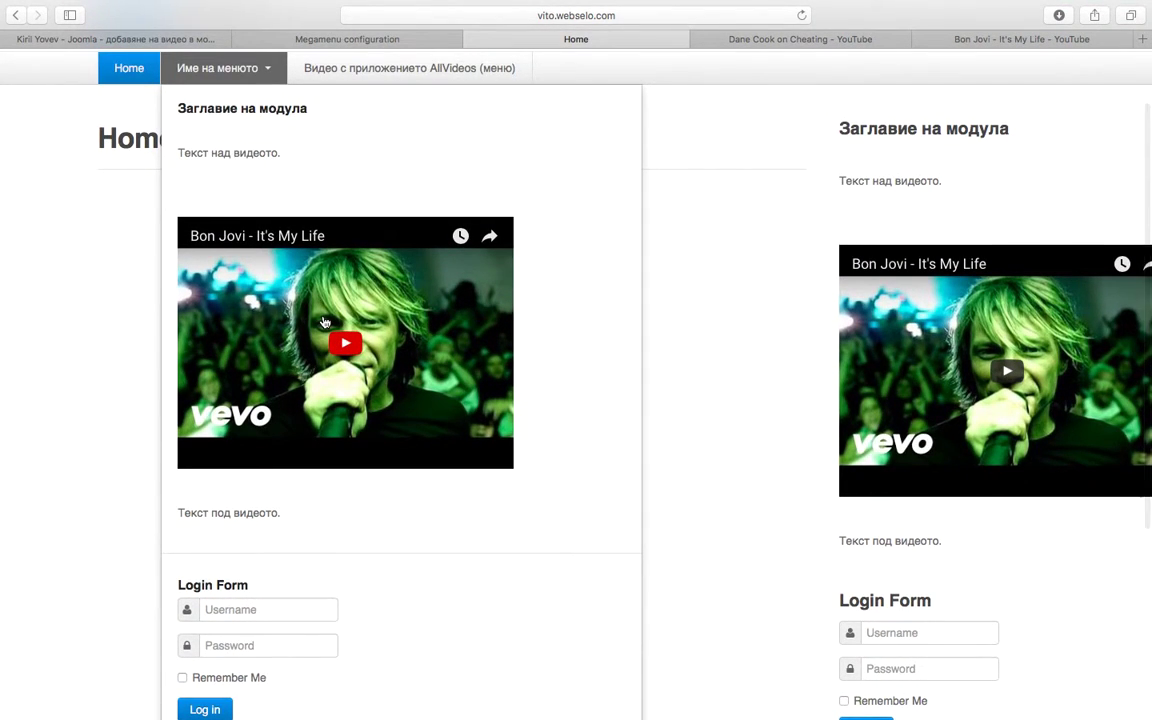
{"action": "scroll", "coordinate": [325, 322], "scroll_direction": "up", "scroll_amount": 1}
{"action": "scroll", "coordinate": [325, 322], "scroll_direction": "down", "scroll_amount": 2}
{"action": "left_click", "coordinate": [268, 521]}
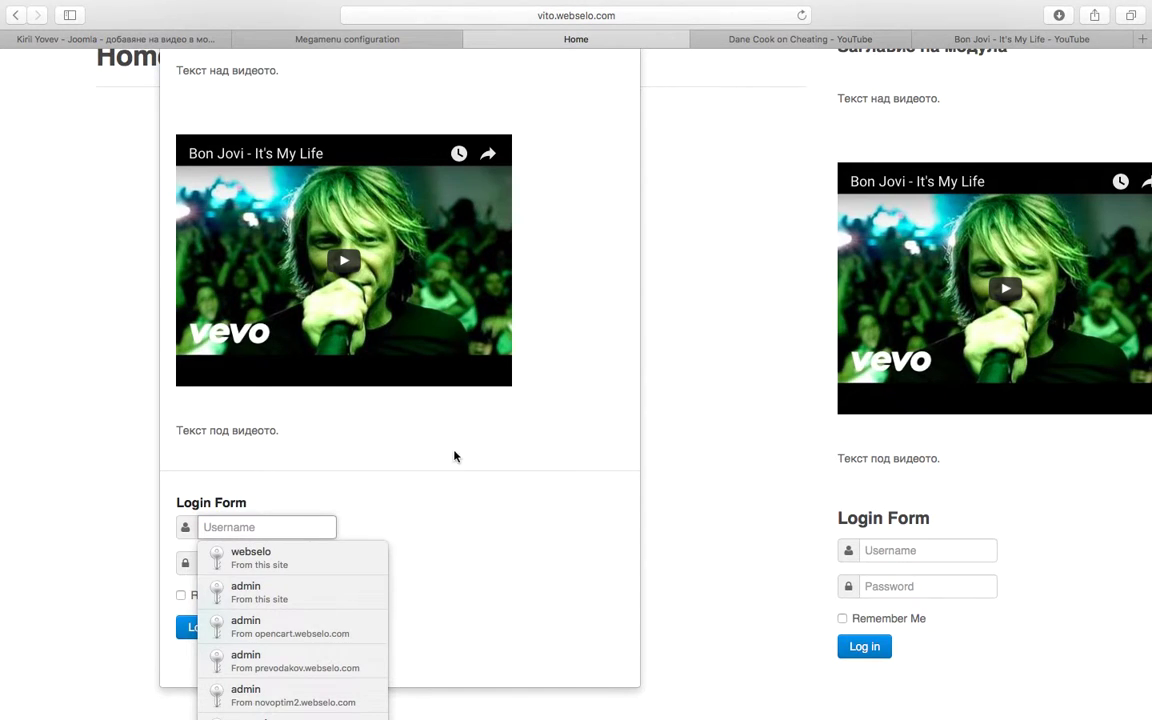
{"action": "left_click", "coordinate": [463, 548]}
{"action": "scroll", "coordinate": [463, 549], "scroll_direction": "up", "scroll_amount": 3}
{"action": "scroll", "coordinate": [460, 316], "scroll_direction": "down", "scroll_amount": 1}
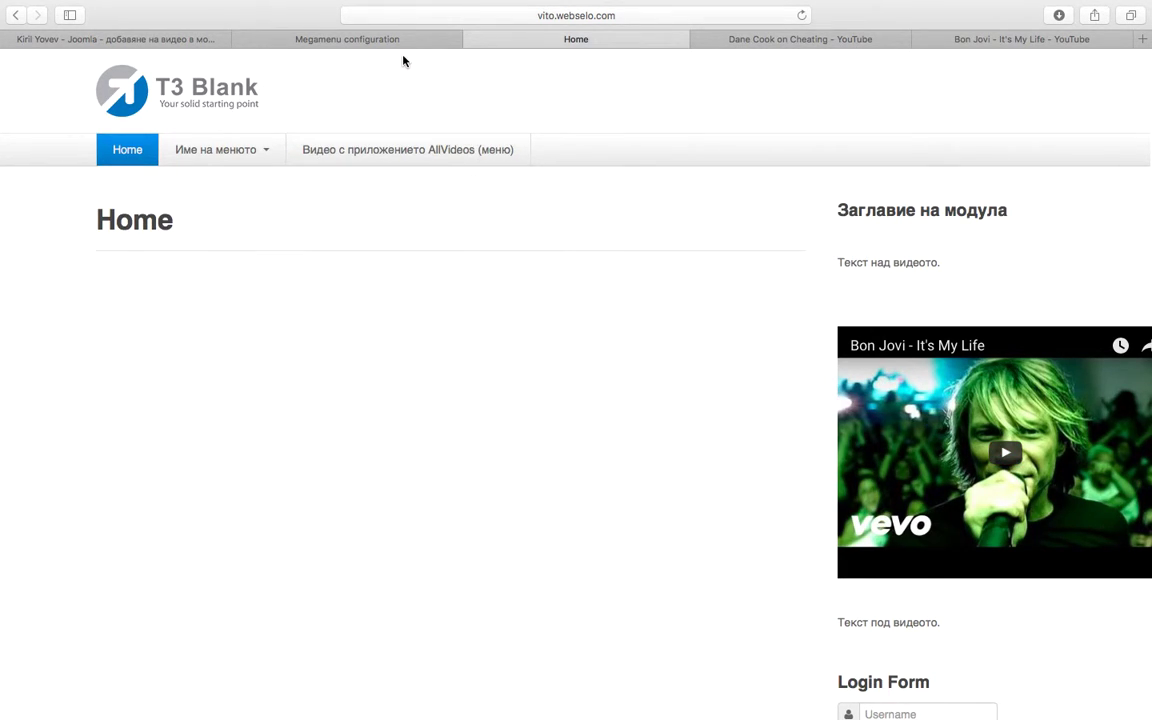
Close the megamenu configuration and the "t3_blank - Default" template style
{"action": "left_click", "coordinate": [370, 41]}
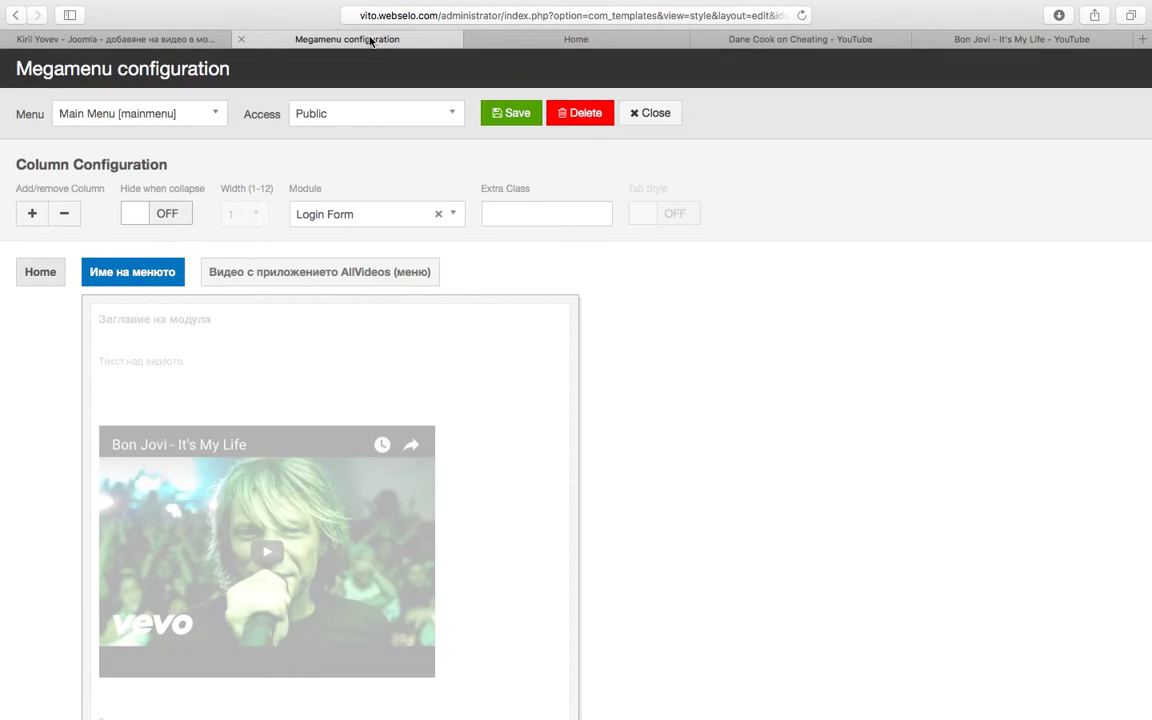
{"action": "left_click", "coordinate": [648, 113]}
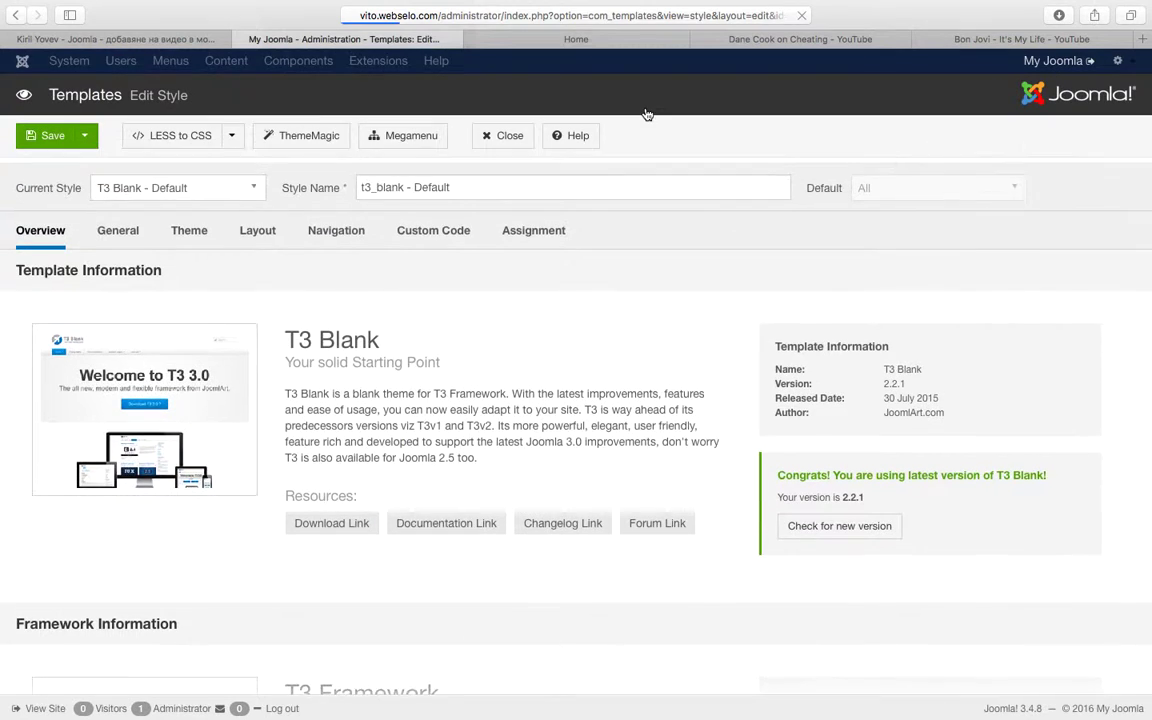
{"action": "left_click", "coordinate": [488, 140]}
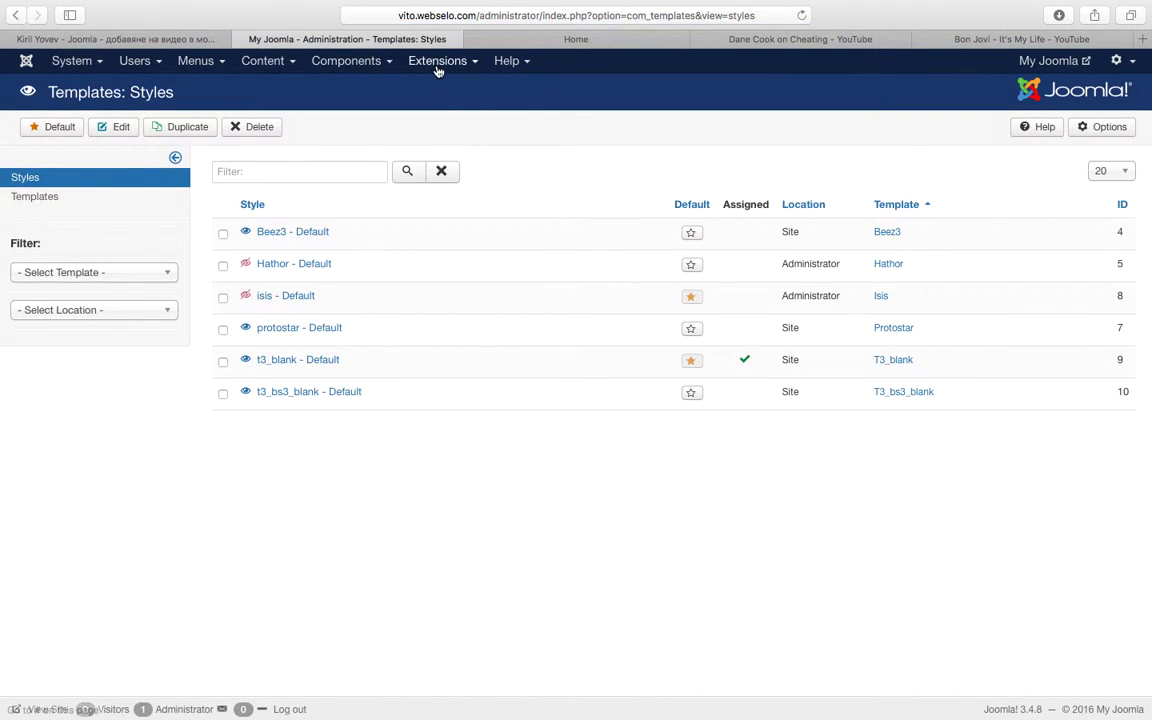
Open the module manager and start a new module of the Custom HTML type
{"action": "left_click", "coordinate": [437, 64]}
{"action": "left_click", "coordinate": [440, 121]}
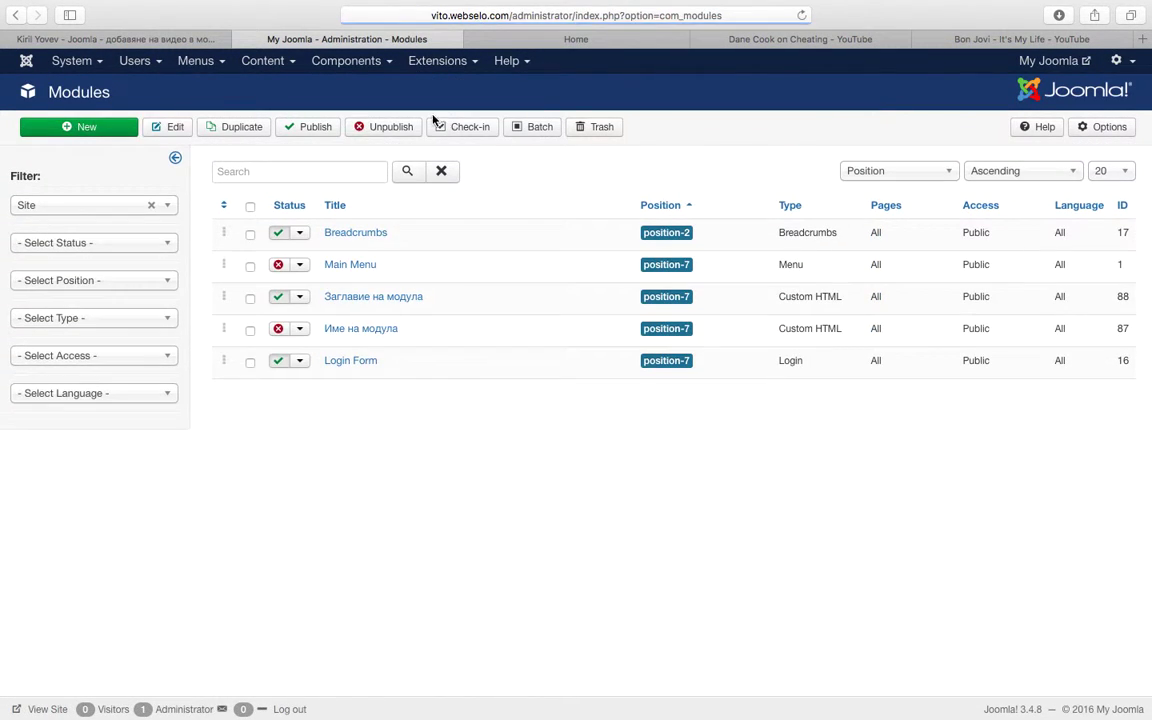
{"action": "left_click", "coordinate": [118, 127]}
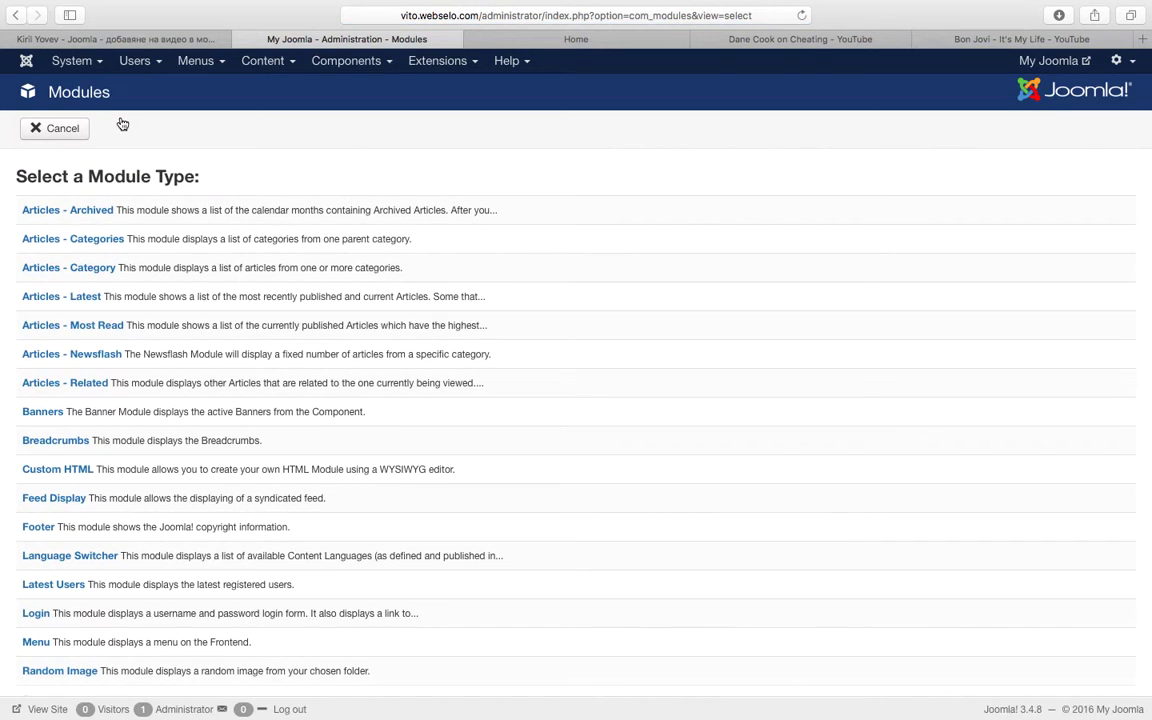
{"action": "scroll", "coordinate": [245, 457], "scroll_direction": "down", "scroll_amount": 3}
{"action": "left_click", "coordinate": [70, 302]}
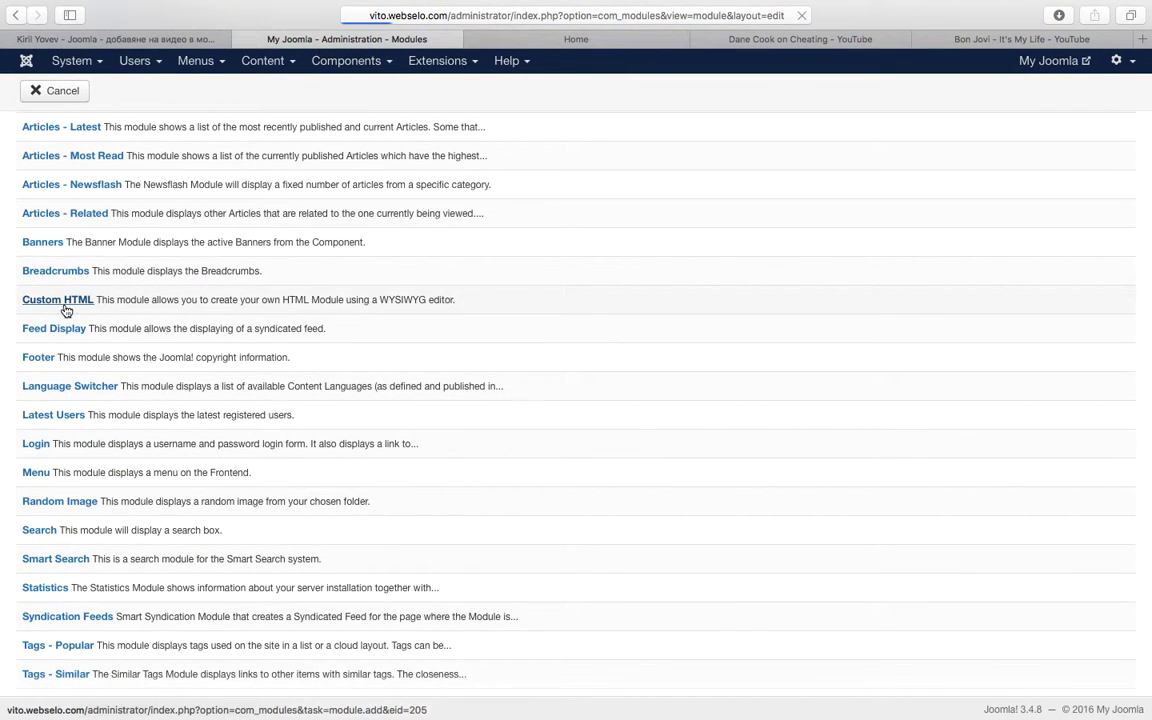
Title the new Custom HTML module "Текстов модул"
{"action": "left_click", "coordinate": [134, 175]}
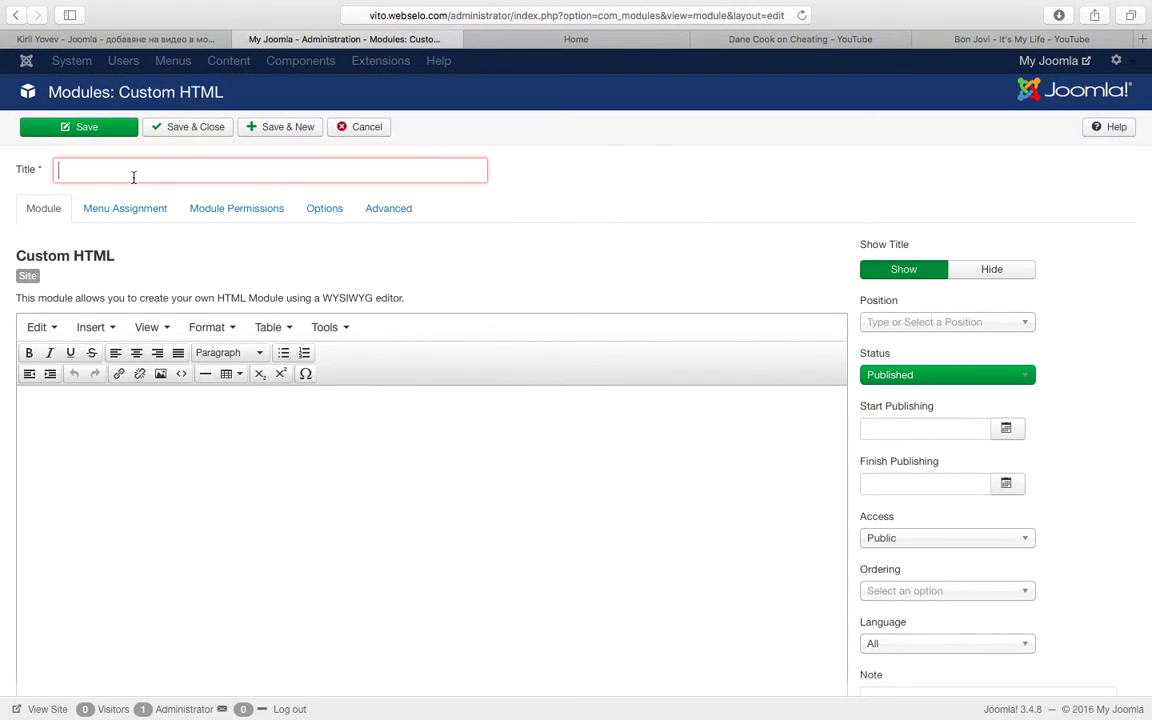
{"action": "type", "text": "c"}
{"action": "key", "text": "BackSpace"}
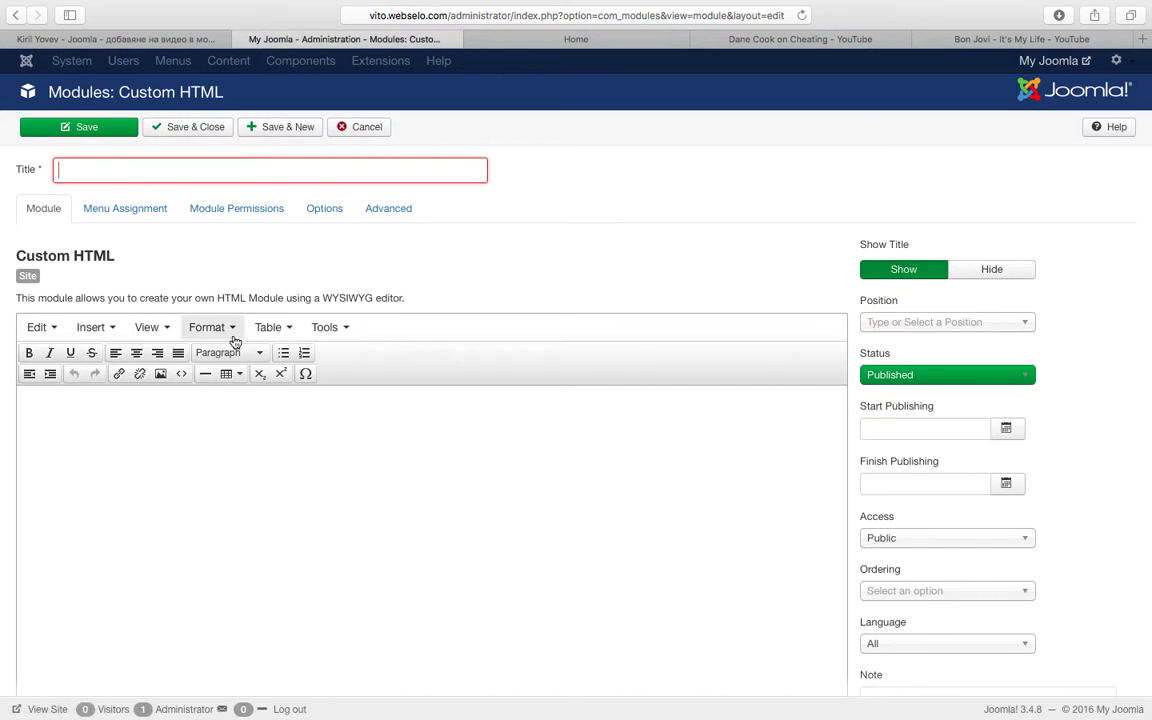
{"action": "type", "text": "c"}
{"action": "key", "text": "BackSpace"}
{"action": "type", "text": "Текс"}
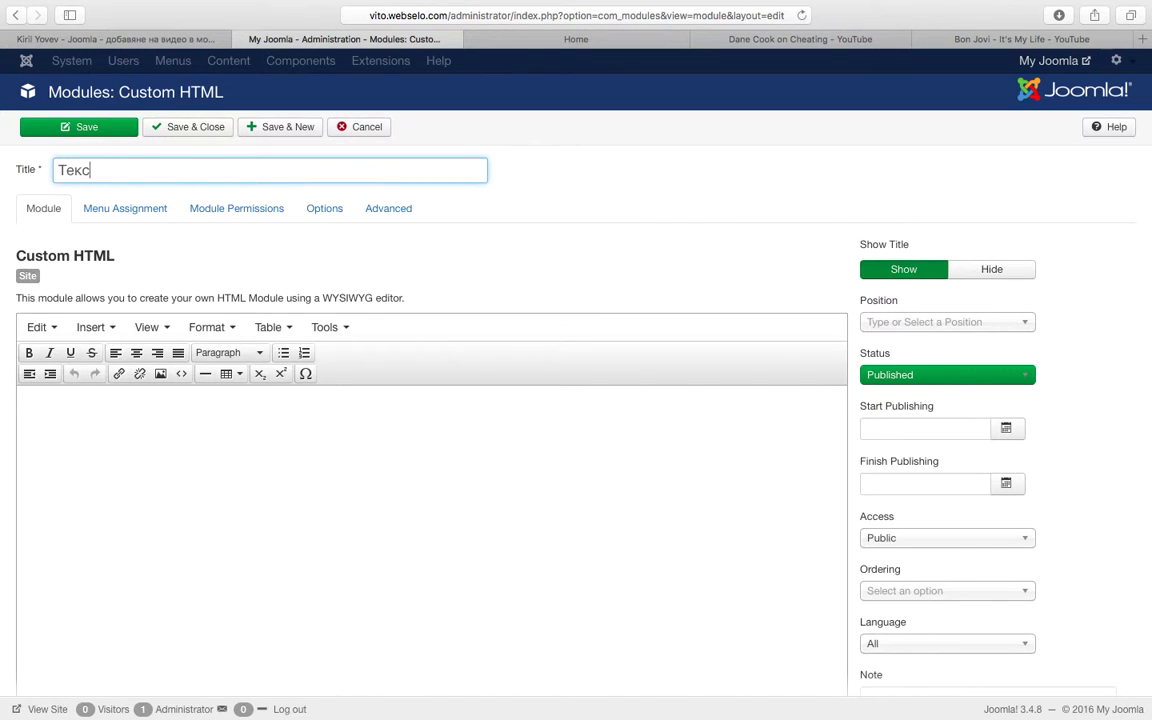
{"action": "type", "text": "тов модул"}
Assign the new module to a custom position named "everest"
{"action": "left_click", "coordinate": [921, 321]}
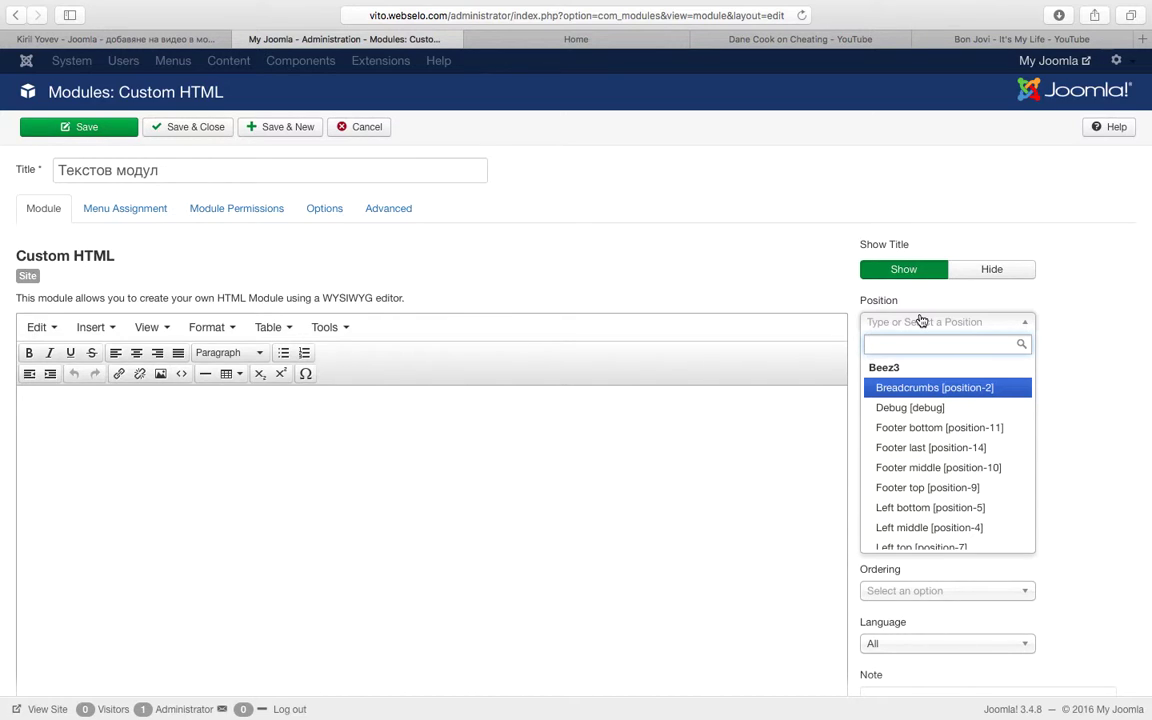
{"action": "type", "text": "d"}
{"action": "key", "text": "BackSpace"}
{"action": "type", "text": "ever"}
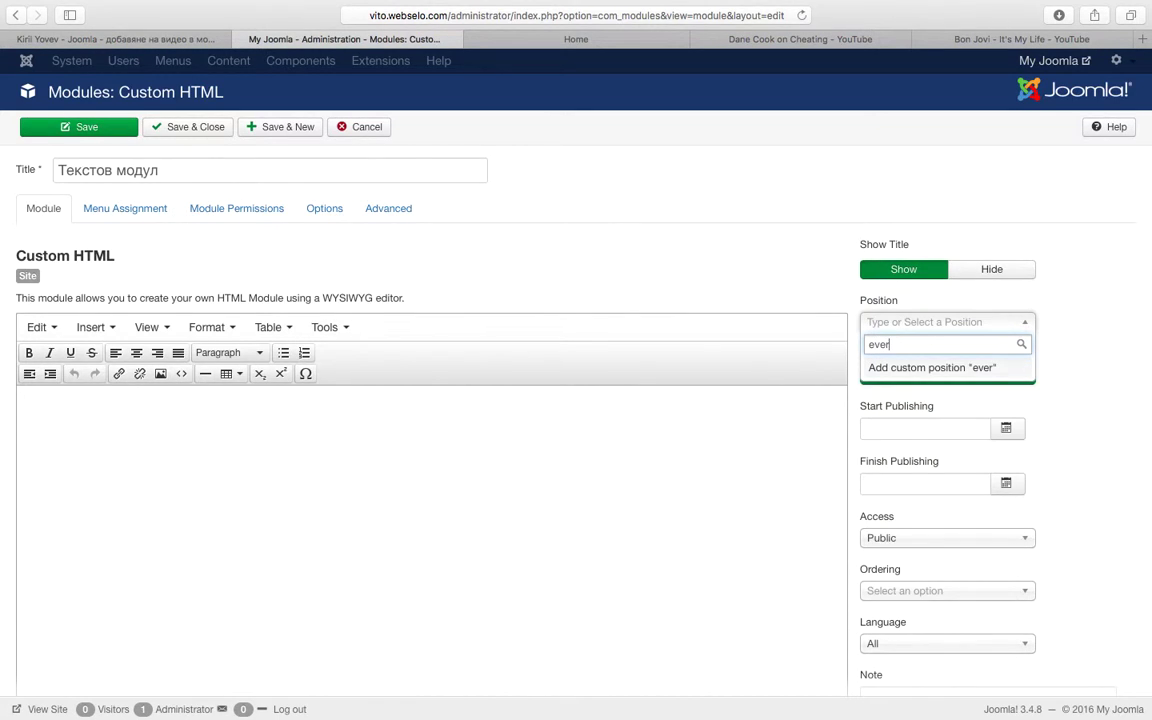
{"action": "key", "text": "Return"}
Enter "Някакъв текстов текст." as the module's content, then save and close the module
{"action": "left_click", "coordinate": [558, 480]}
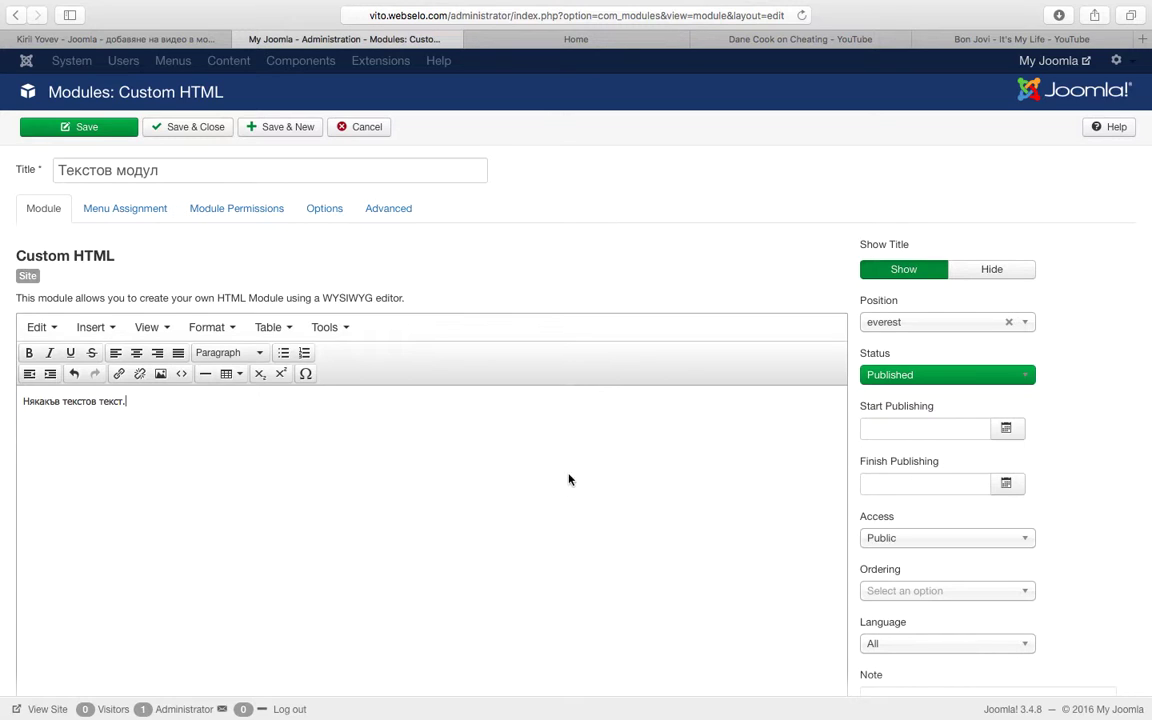
{"action": "scroll", "coordinate": [972, 645], "scroll_direction": "down", "scroll_amount": 1}
{"action": "scroll", "coordinate": [600, 400], "scroll_direction": "up", "scroll_amount": 1}
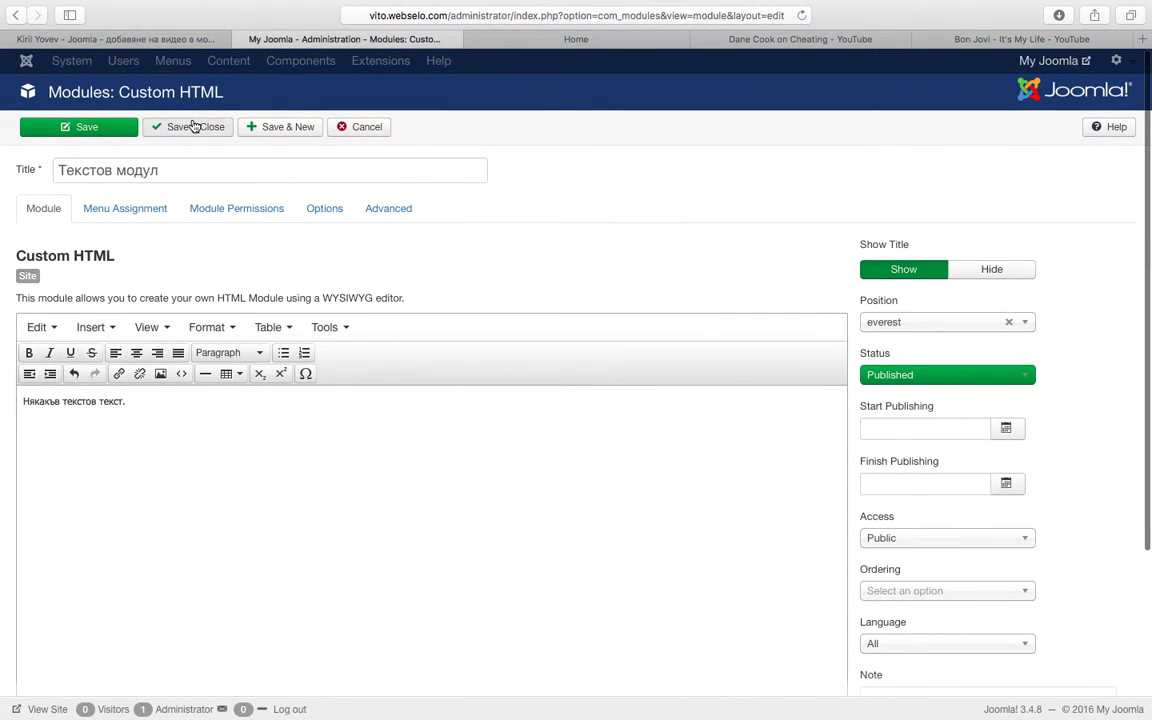
{"action": "left_click", "coordinate": [193, 126]}
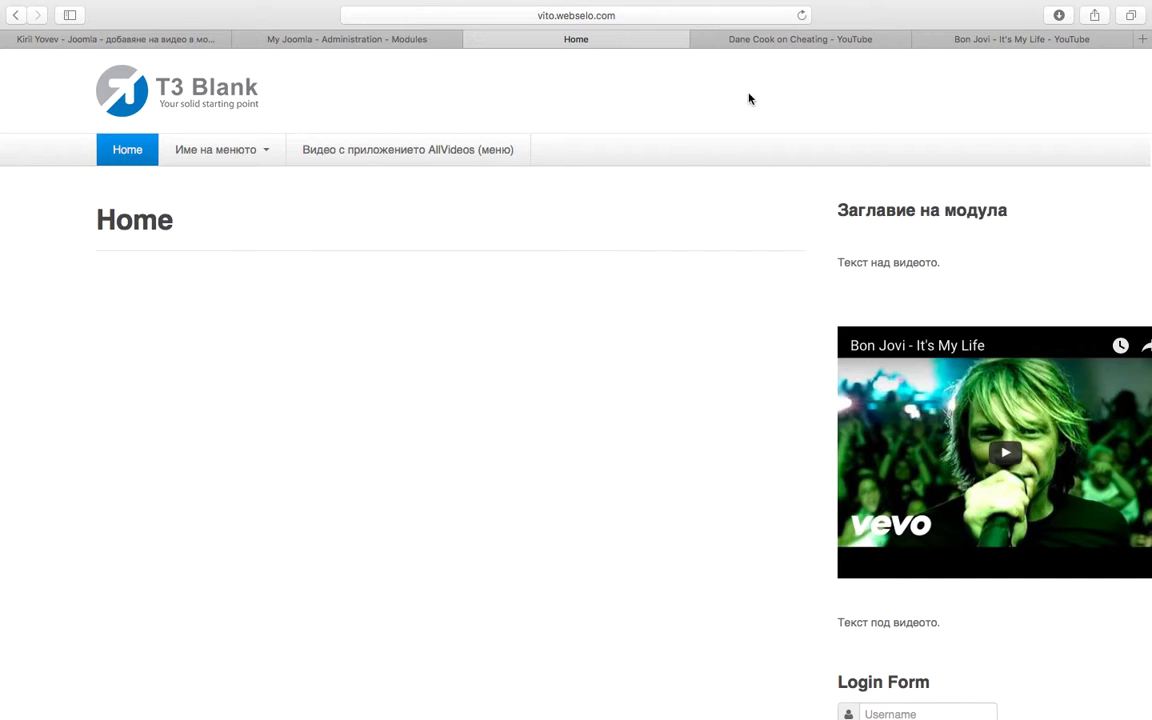
Reload the public home page and check whether the new text module appears anywhere on it
{"action": "left_click", "coordinate": [801, 15]}
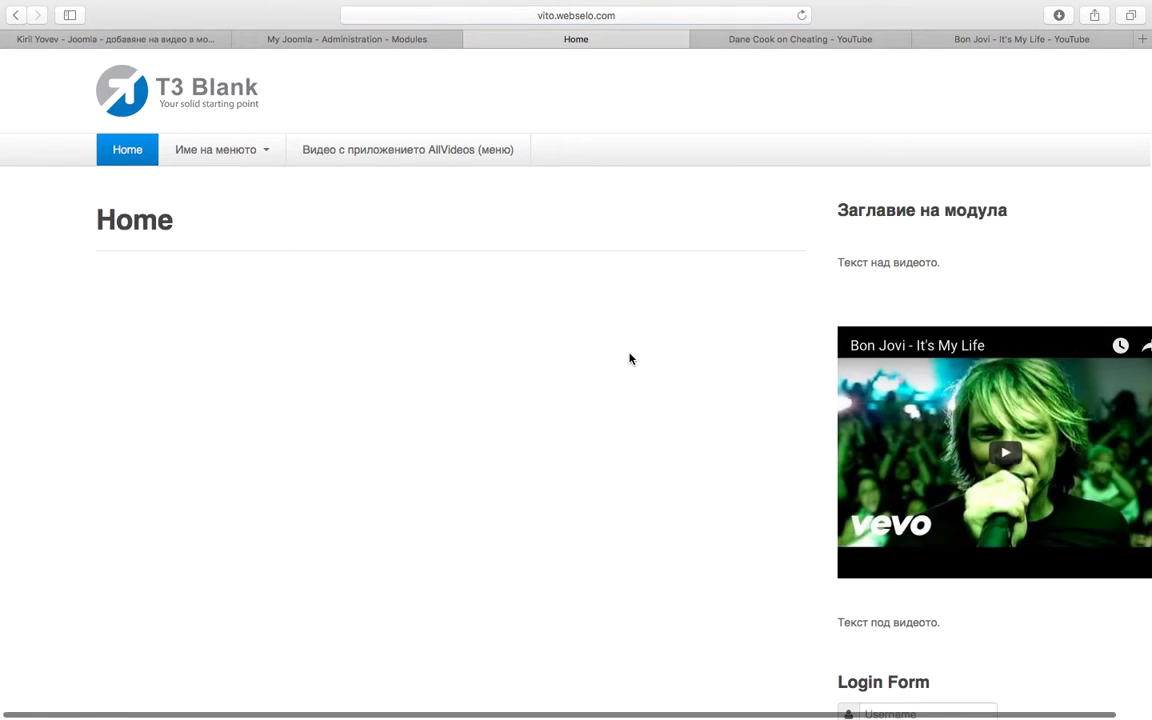
{"action": "scroll", "coordinate": [629, 358], "scroll_direction": "down", "scroll_amount": 5}
{"action": "scroll", "coordinate": [630, 357], "scroll_direction": "up", "scroll_amount": 5}
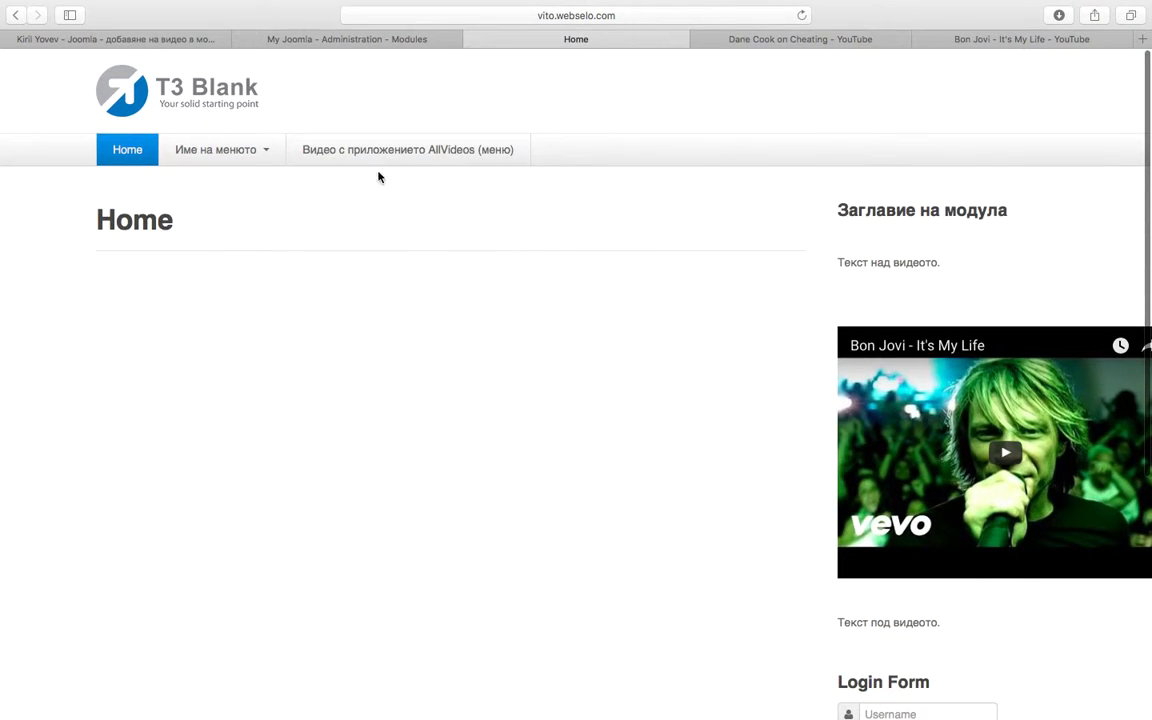
Return to the Joomla administration and open the megamenu configuration of the "t3_blank - Default" template style
{"action": "left_click", "coordinate": [346, 38]}
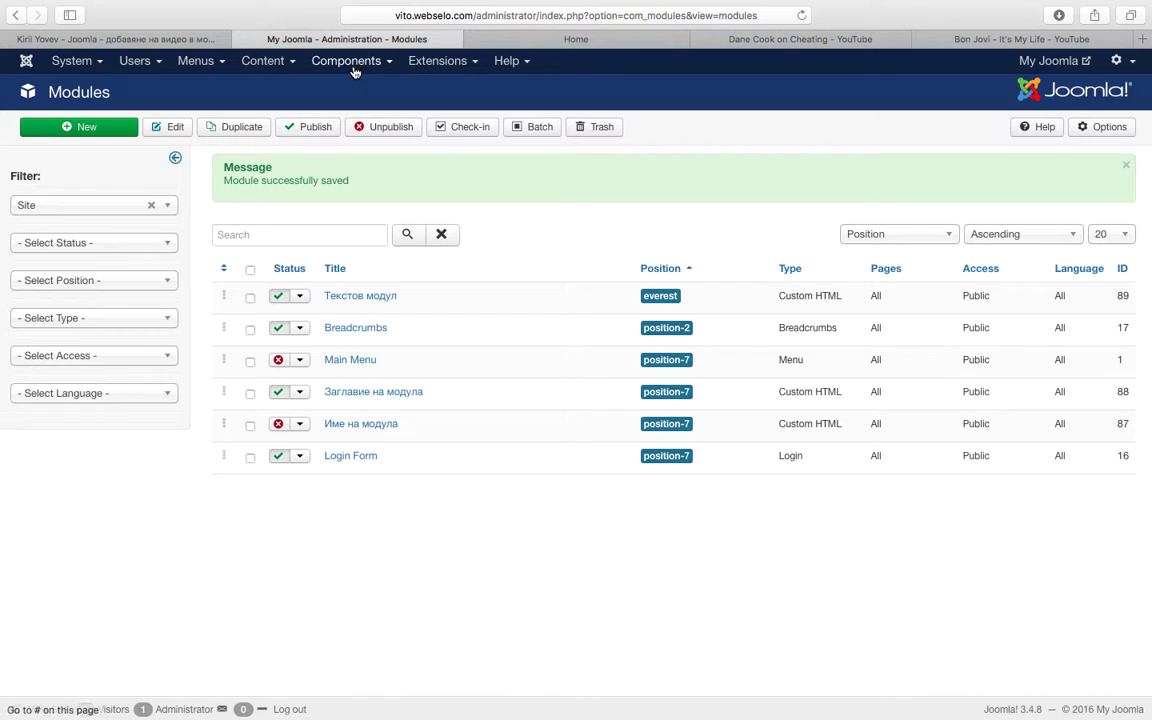
{"action": "mouse_move", "coordinate": [437, 62]}
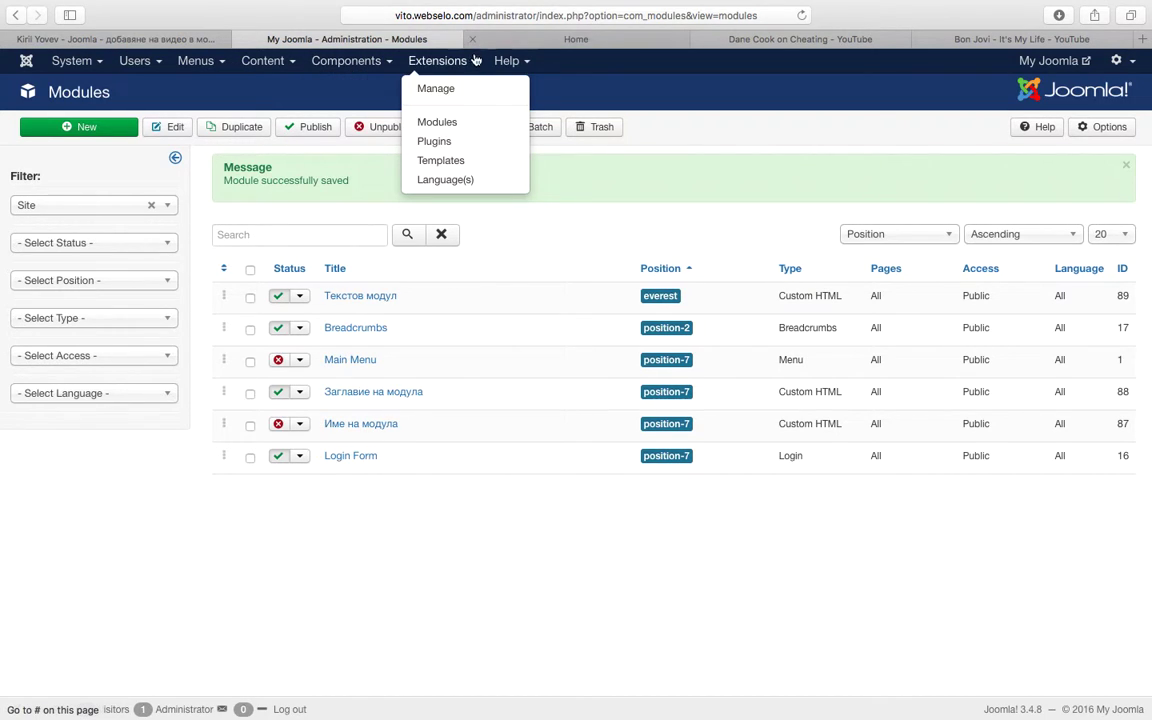
{"action": "left_click", "coordinate": [463, 162]}
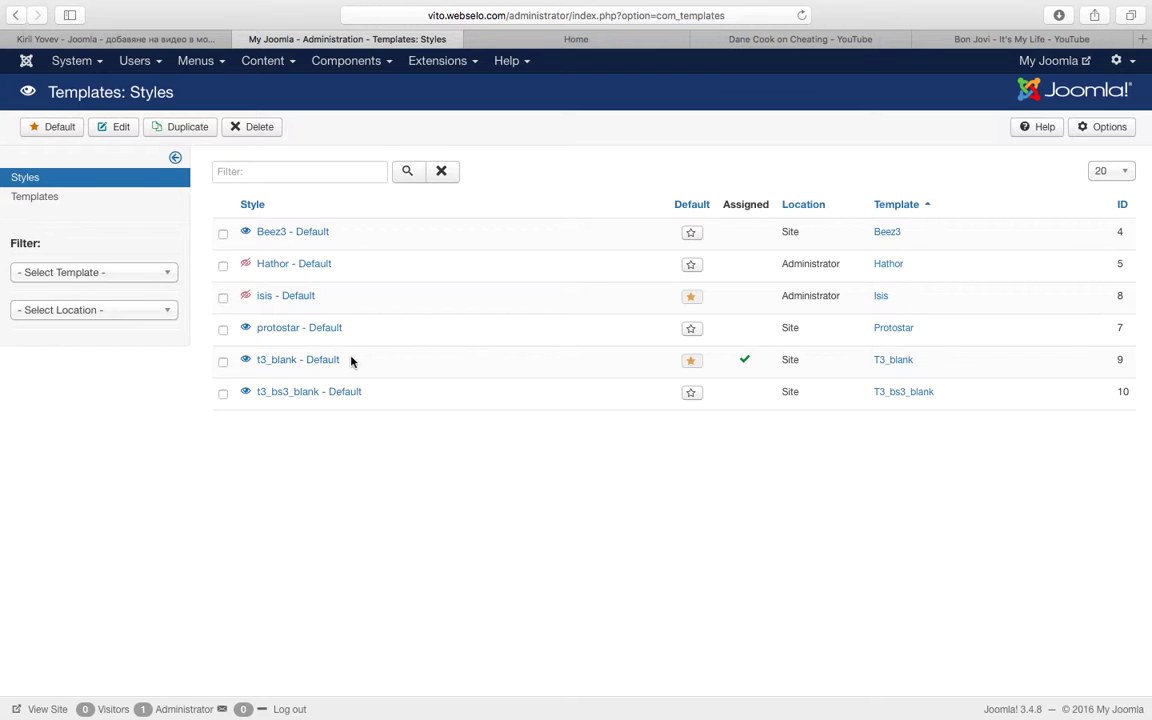
{"action": "left_click", "coordinate": [303, 362]}
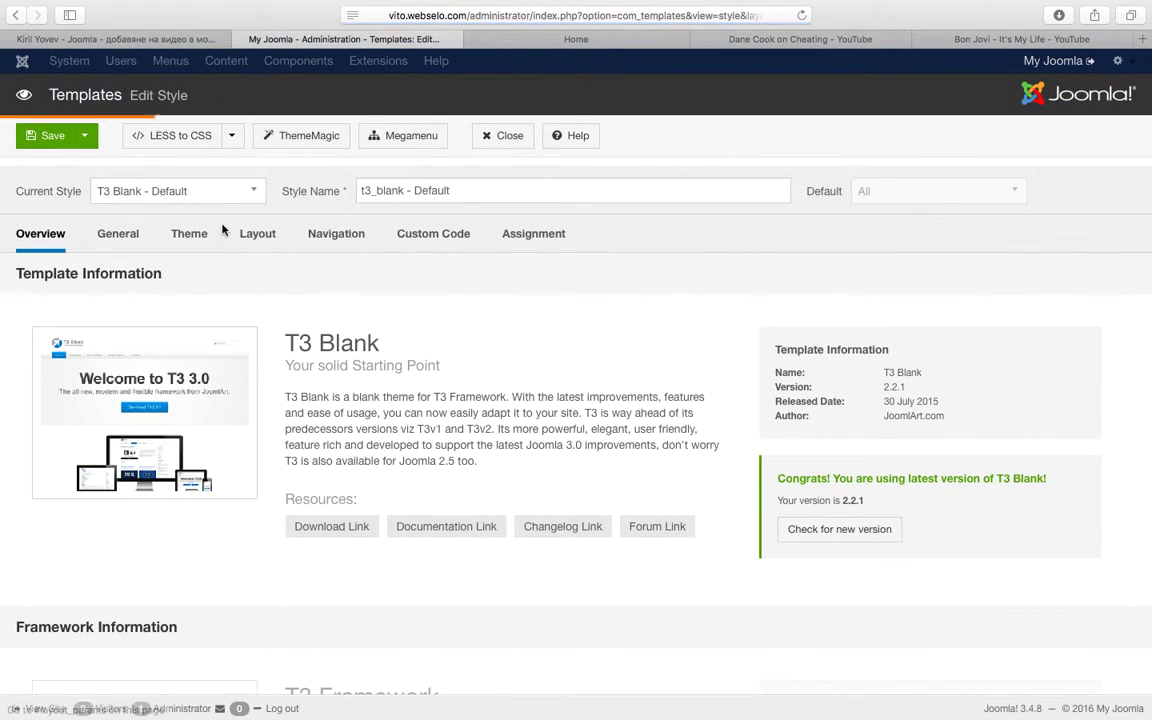
{"action": "left_click", "coordinate": [421, 137]}
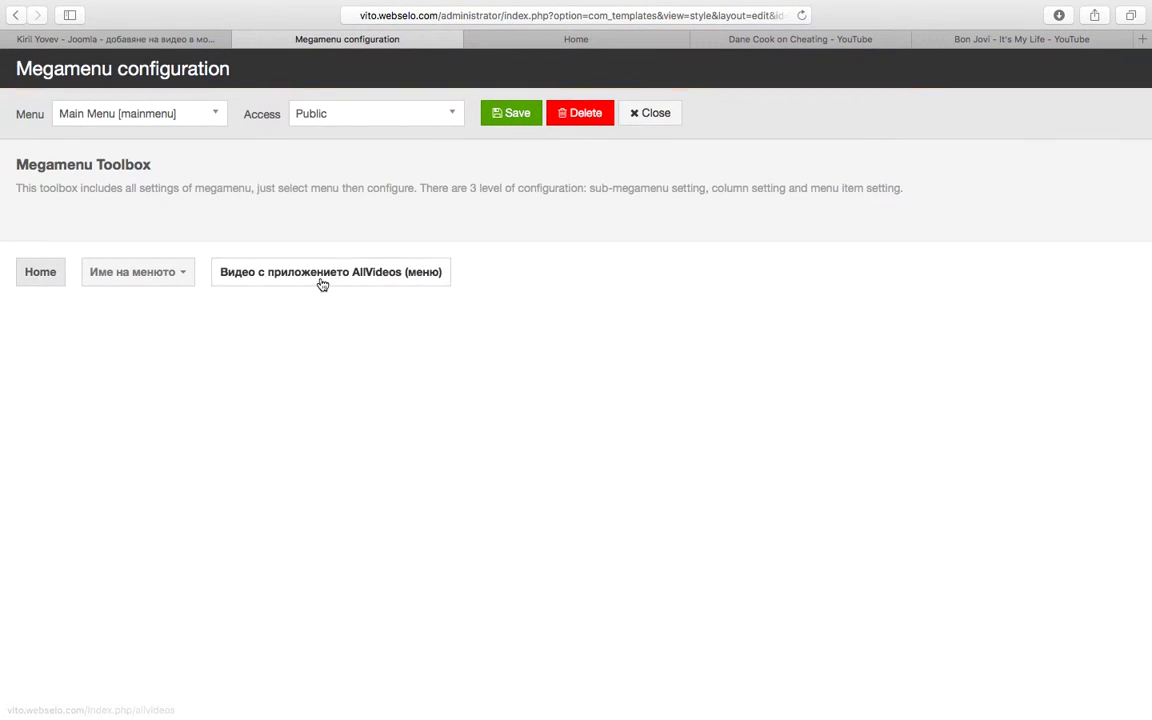
Enable a submenu for the "Видео с приложението AllVideos (меню)" item and set the submenu width to 420px
{"action": "left_click", "coordinate": [305, 279]}
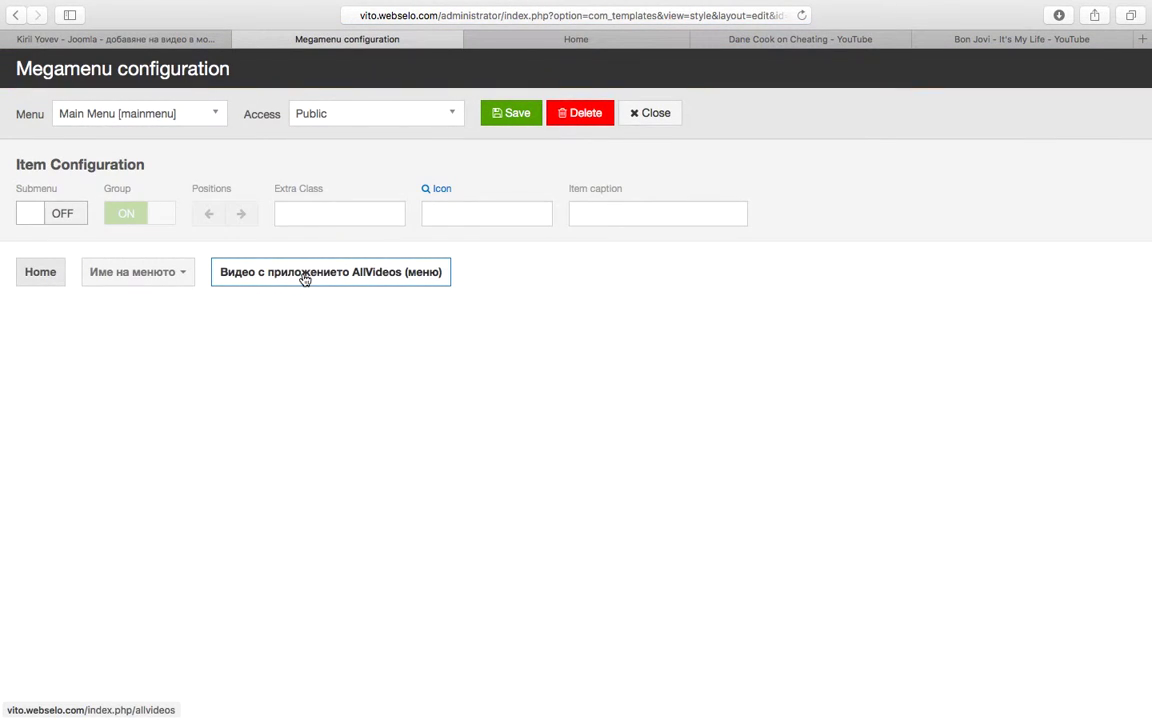
{"action": "left_click", "coordinate": [46, 213]}
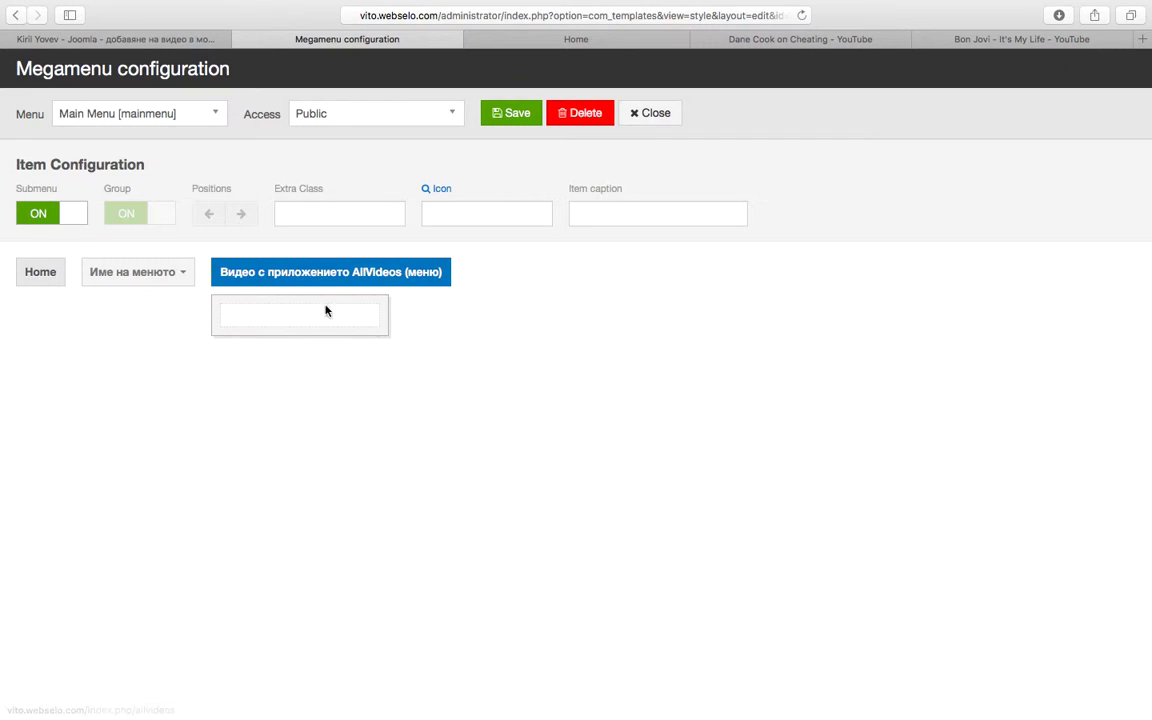
{"action": "left_click", "coordinate": [365, 308]}
{"action": "left_click", "coordinate": [222, 215]}
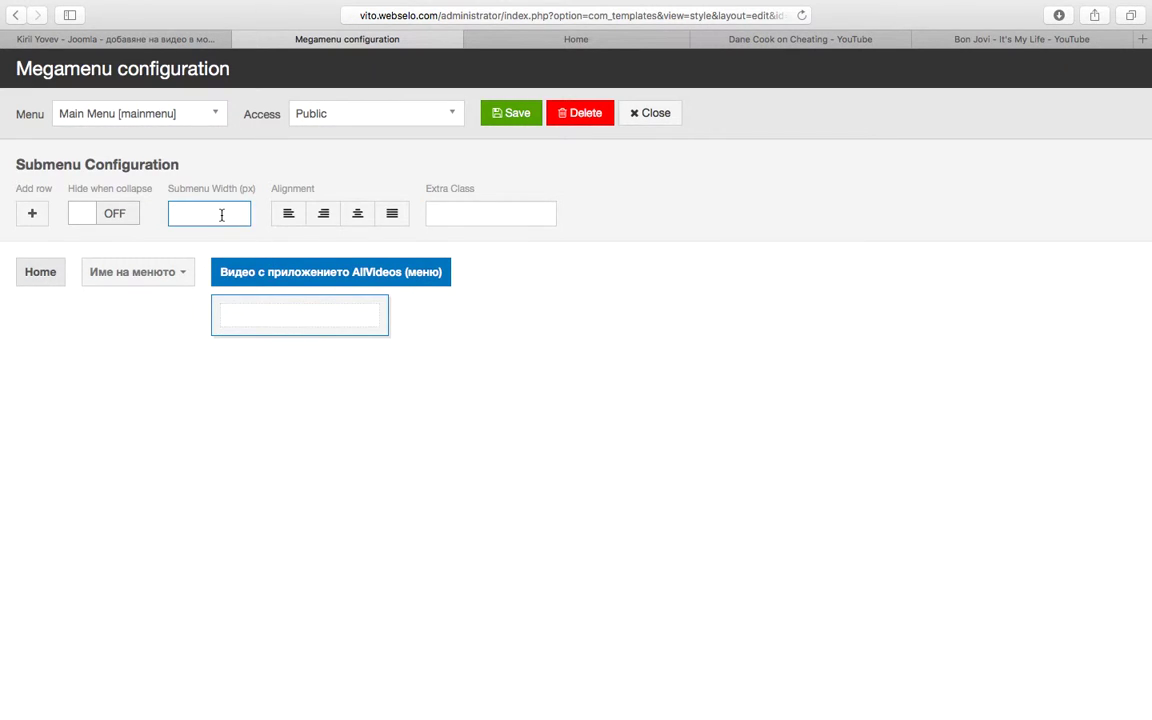
{"action": "type", "text": "4"}
{"action": "type", "text": "20"}
{"action": "type", "text": "пь"}
{"action": "key", "text": "BackSpace"}
{"action": "key", "text": "BackSpace"}
{"action": "type", "text": "px"}
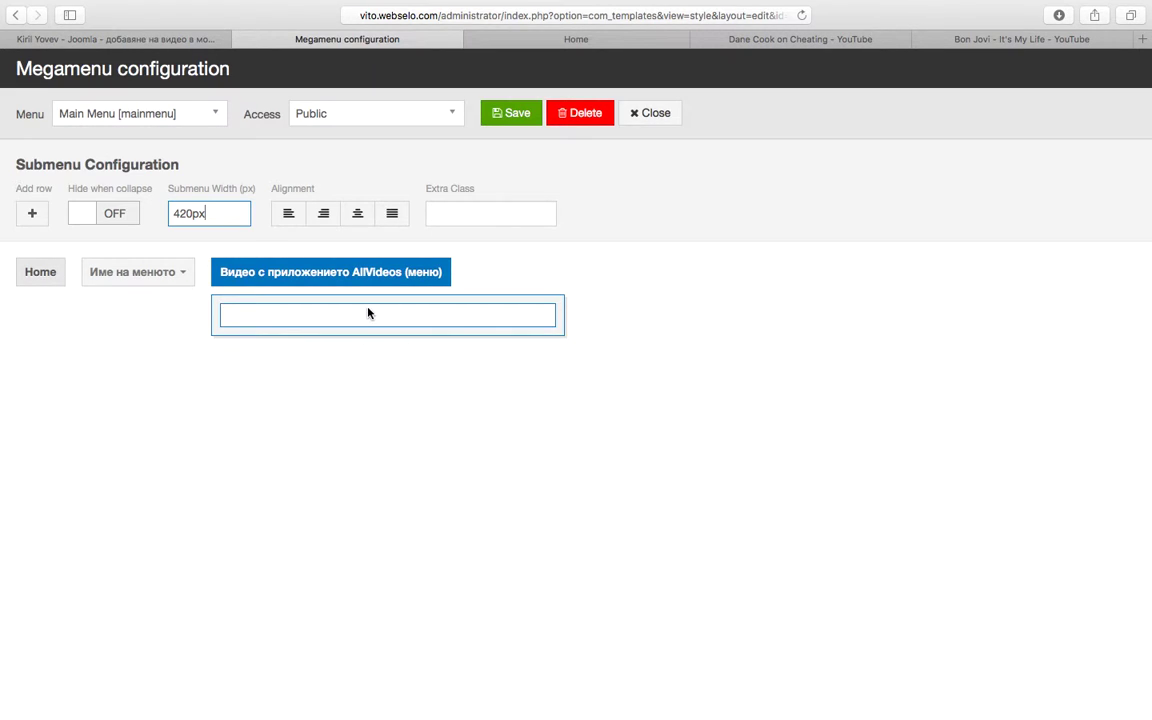
Assign the "Текстов модул" module to the submenu's column and save the megamenu configuration
{"action": "left_click", "coordinate": [334, 300]}
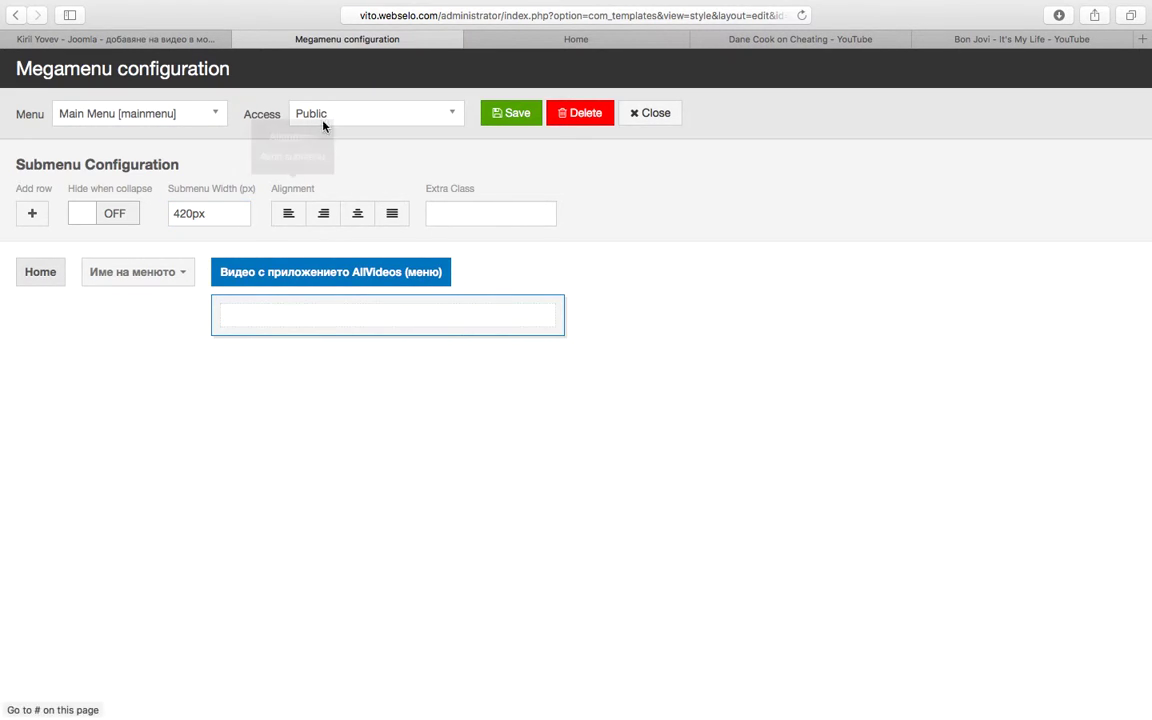
{"action": "left_click", "coordinate": [278, 318]}
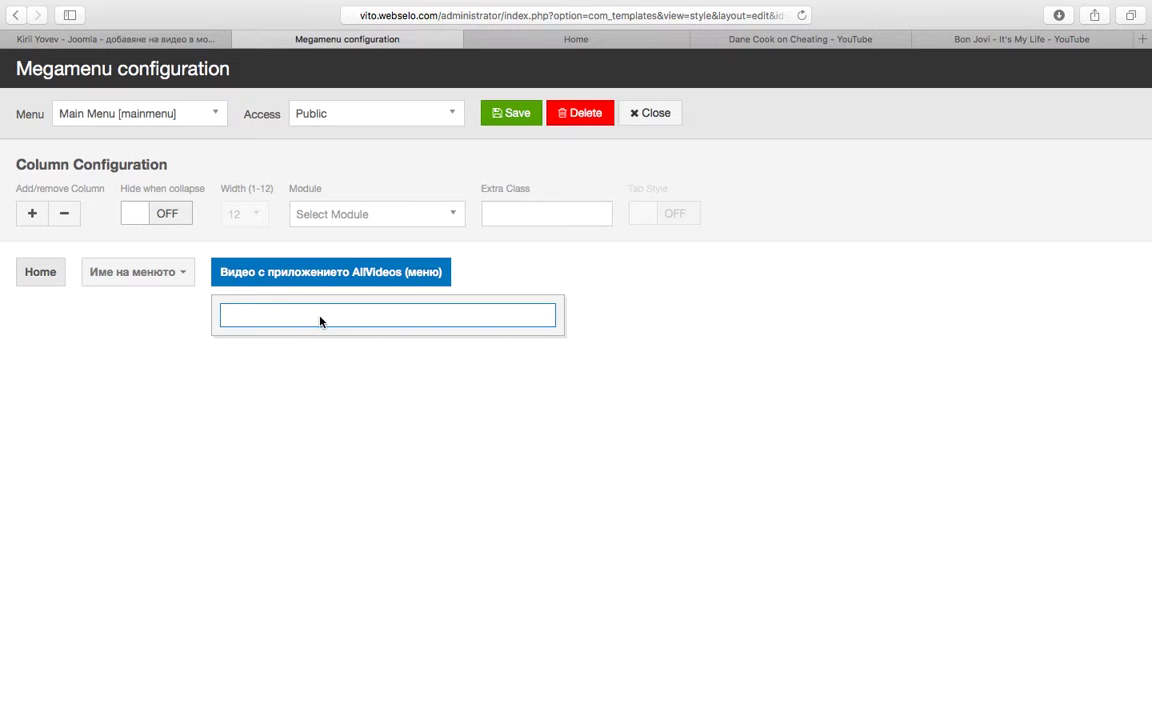
{"action": "left_click", "coordinate": [362, 214]}
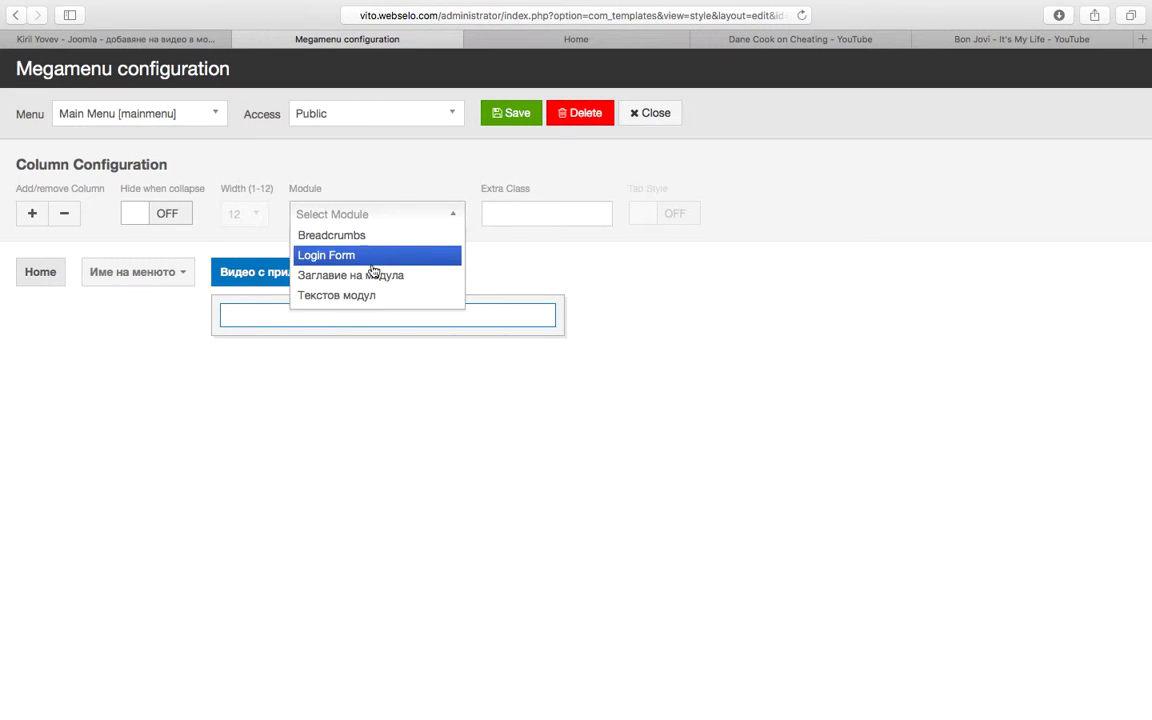
{"action": "left_click", "coordinate": [358, 296]}
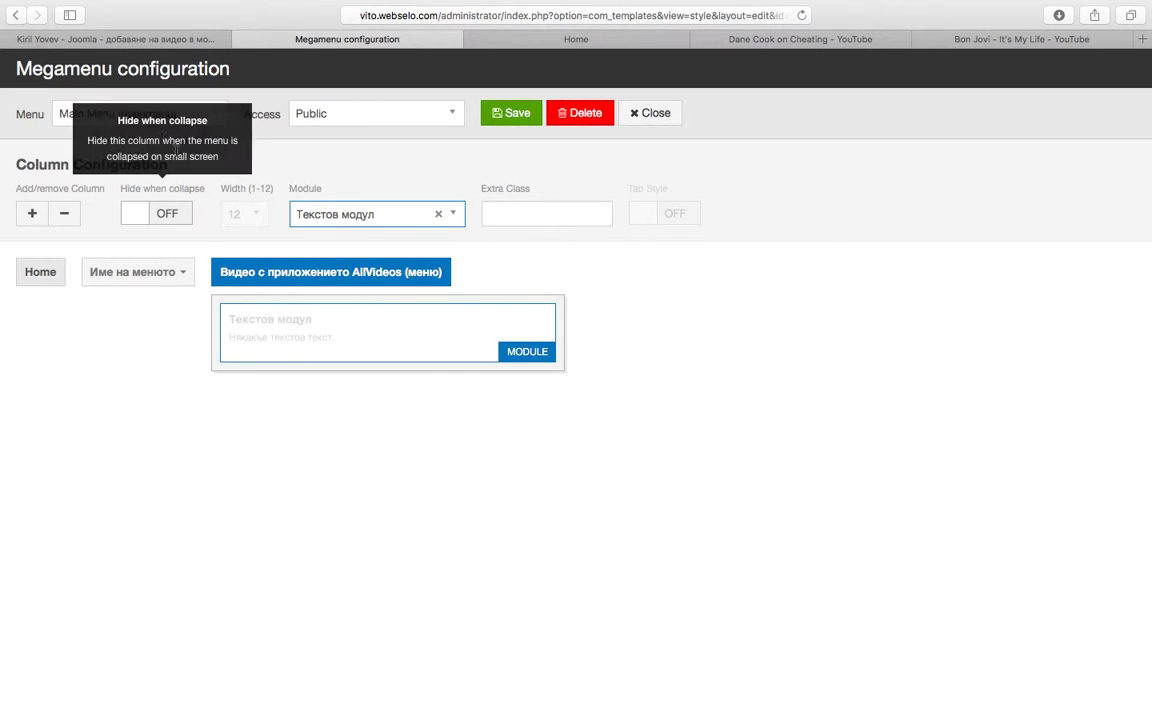
{"action": "left_click", "coordinate": [512, 113]}
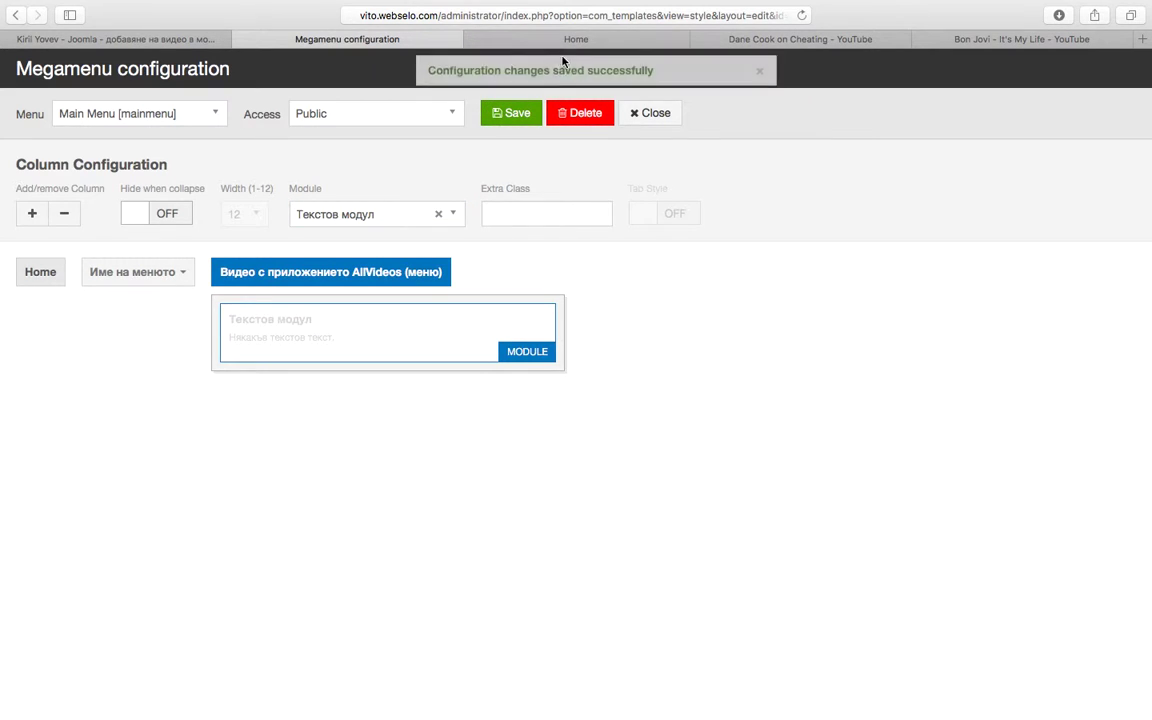
Reload the public home page and examine the "Видео с приложението AllVideos (меню)" submenu and the rest of the page
{"action": "left_click", "coordinate": [563, 42]}
{"action": "left_click", "coordinate": [802, 15]}
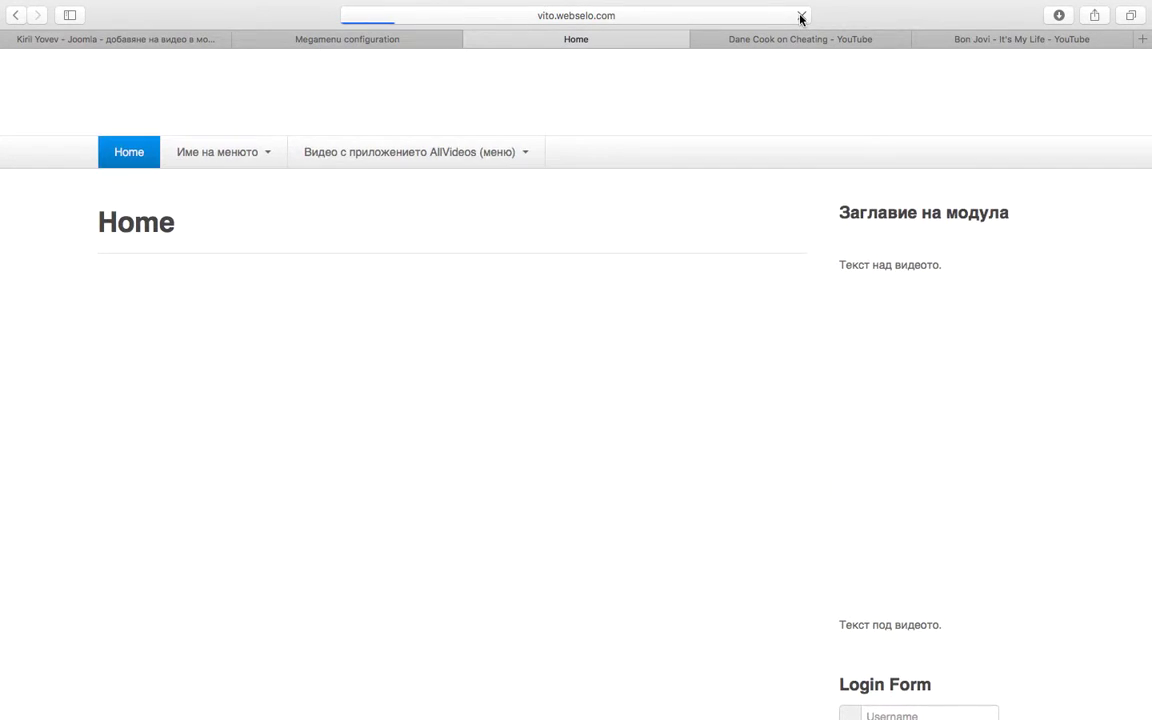
{"action": "mouse_move", "coordinate": [500, 149]}
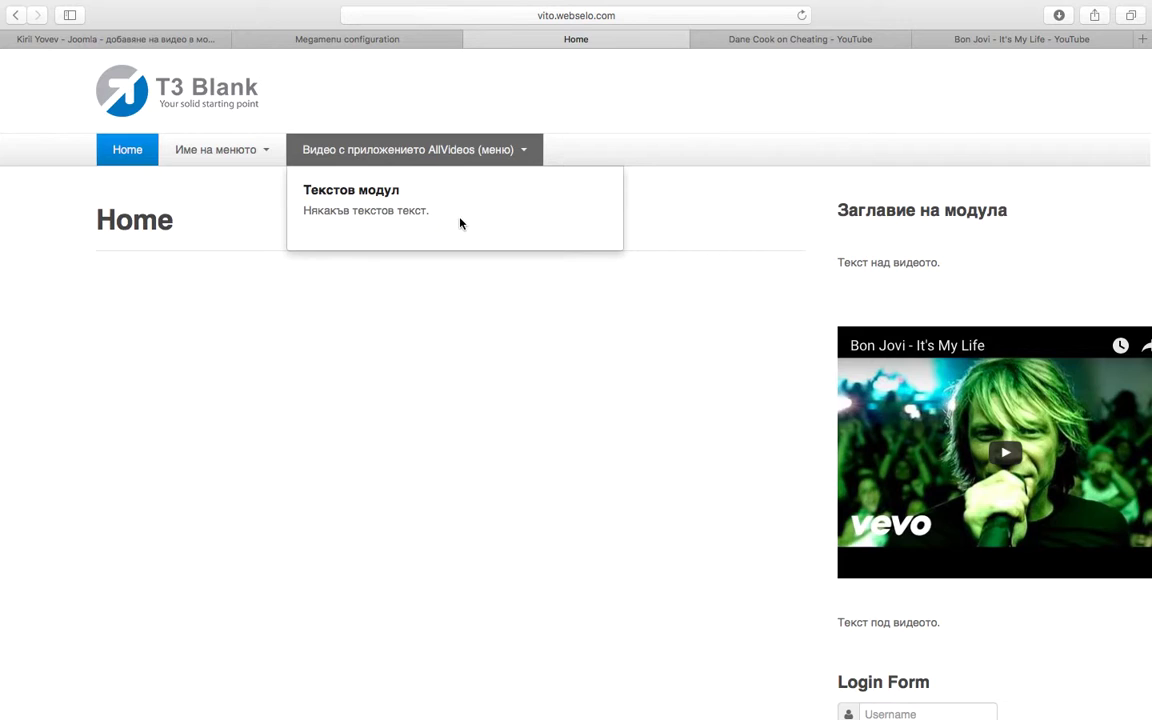
{"action": "scroll", "coordinate": [805, 465], "scroll_direction": "down", "scroll_amount": 5}
{"action": "scroll", "coordinate": [805, 465], "scroll_direction": "up", "scroll_amount": 5}
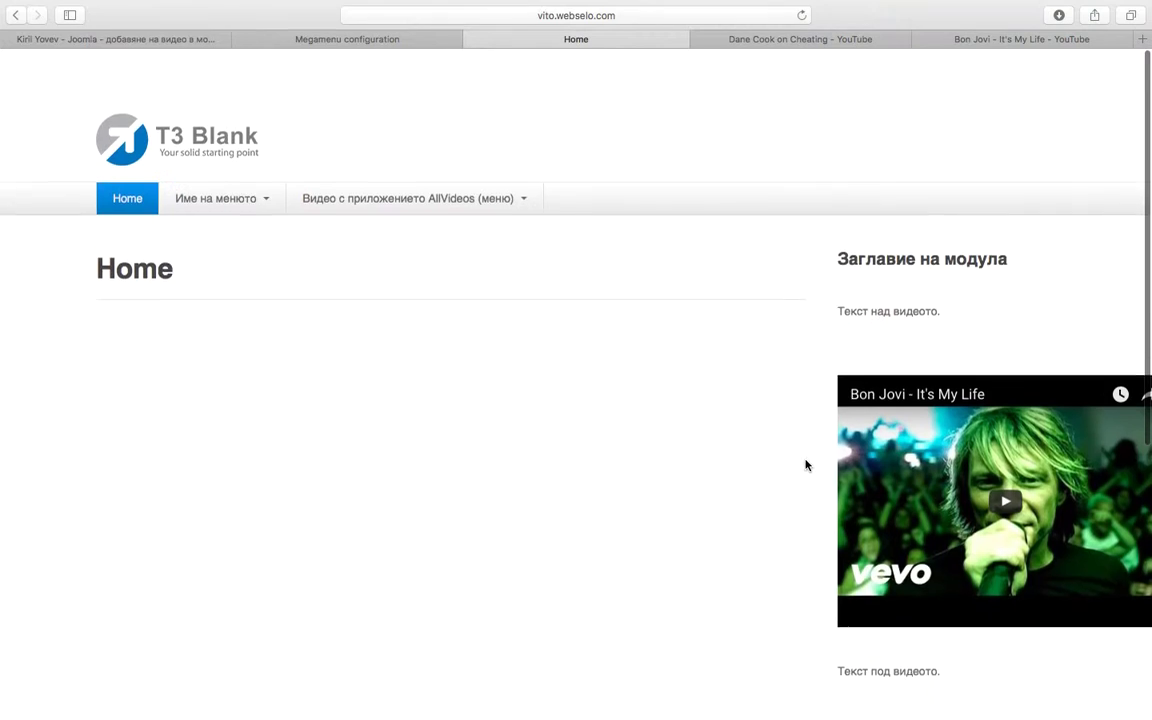